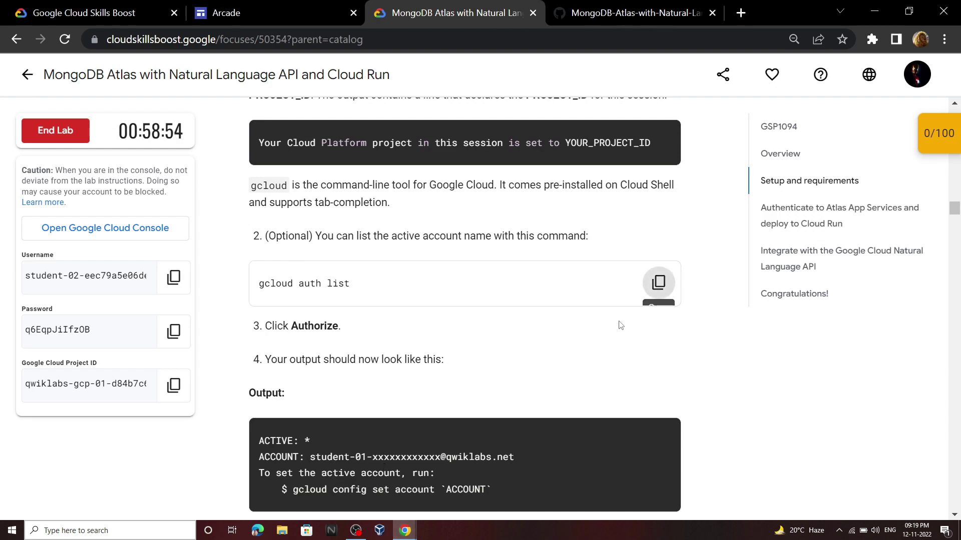
Copy the project-listing command from the lab instructions and run `gcloud config list project` in Cloud Shell.
scroll(619, 325, down, 5)
click(659, 354)
mouse_move(411, 534)
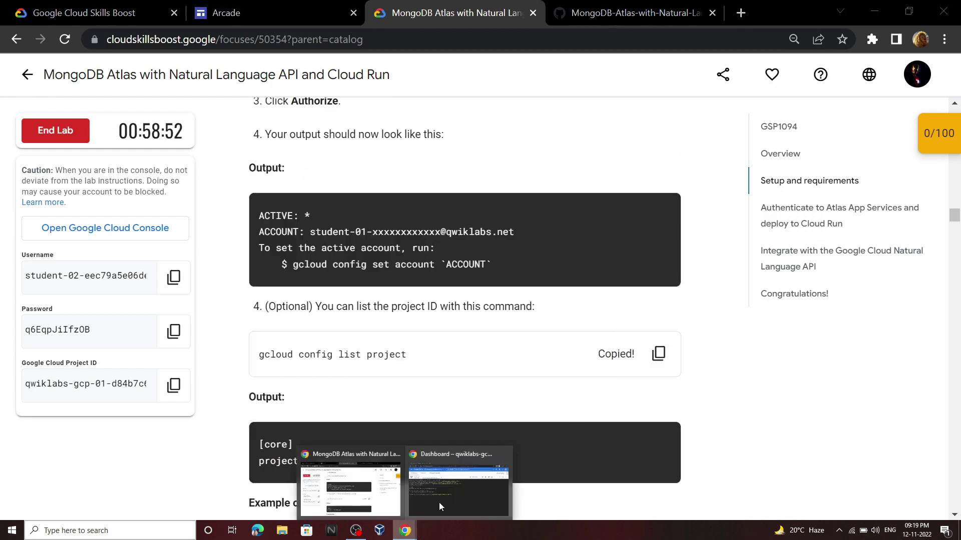
click(440, 500)
key(ctrl+v)
key(Return)
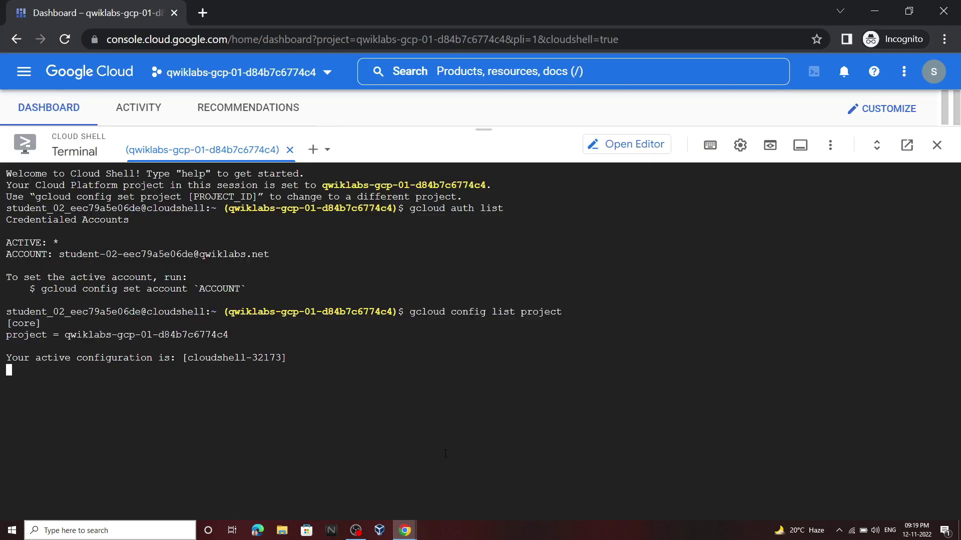
Copy the lab's service commands and run them in Cloud Shell to enable run.googleapis.com and cloudbuild.googleapis.com.
key(alt+Tab)
scroll(444, 411, down, 5)
scroll(444, 411, down, 8)
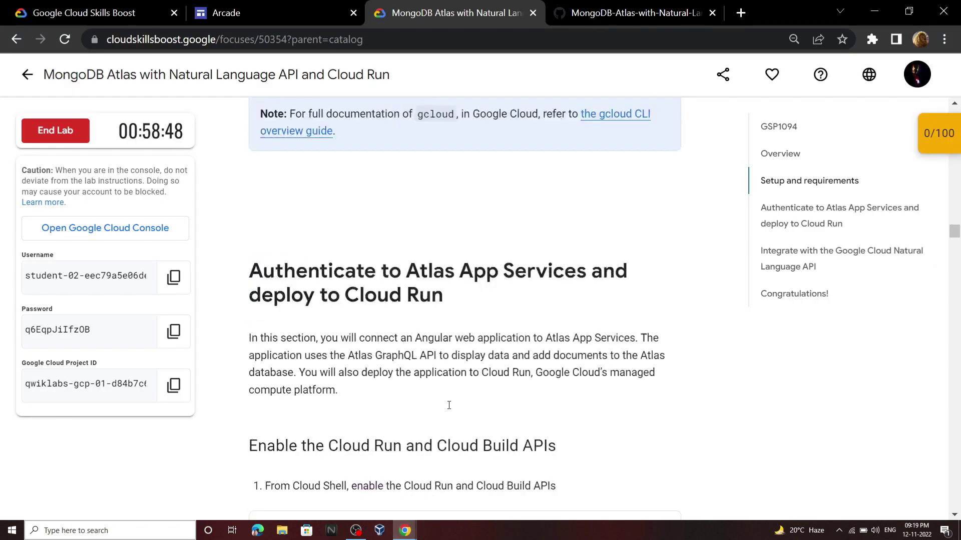
click(658, 370)
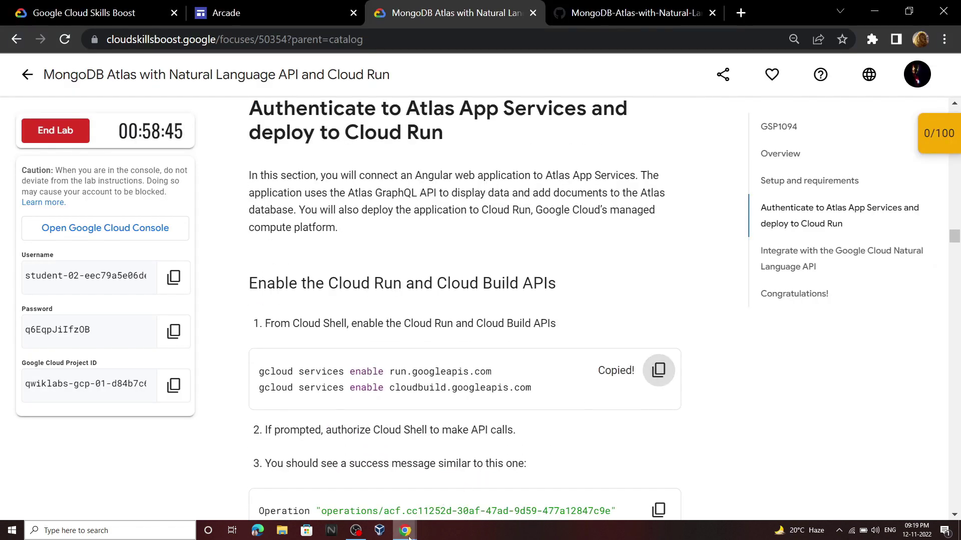
mouse_move(409, 537)
click(439, 484)
key(ctrl+v)
key(Return)
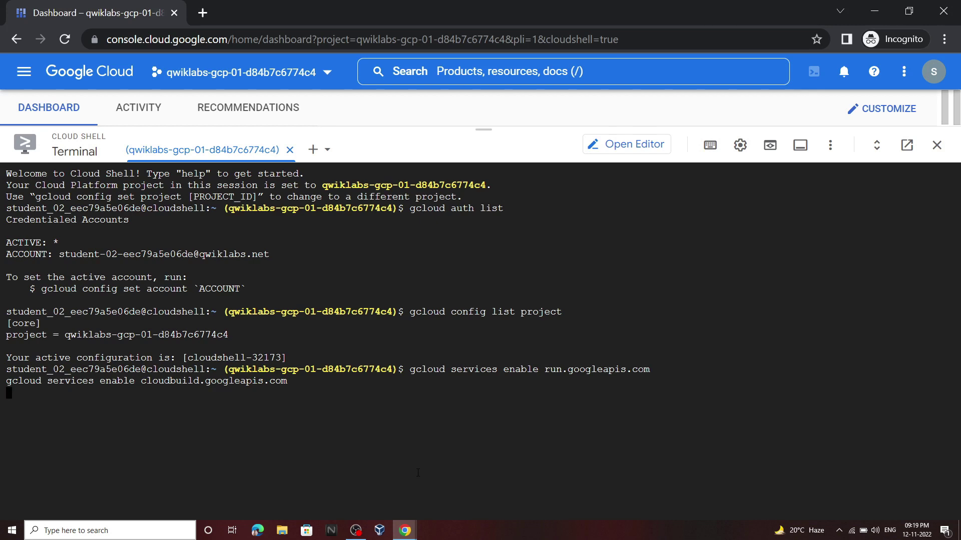
mouse_move(403, 526)
click(370, 487)
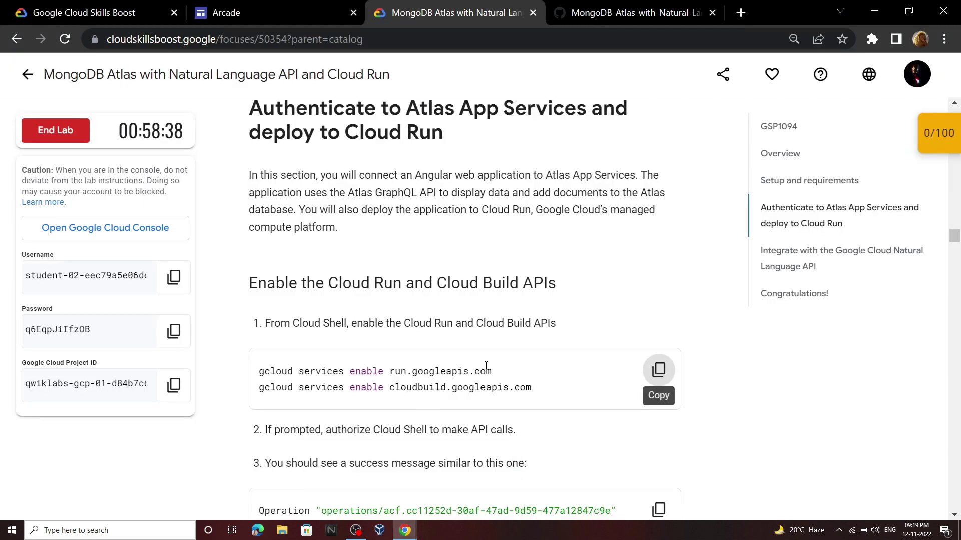
scroll(493, 318, down, 9)
scroll(608, 267, down, 5)
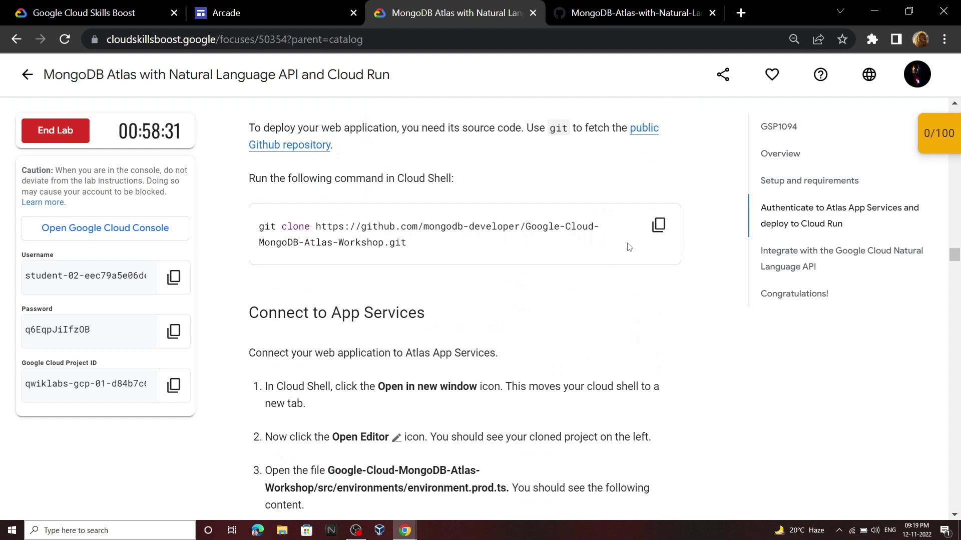
click(656, 227)
mouse_move(406, 530)
click(444, 476)
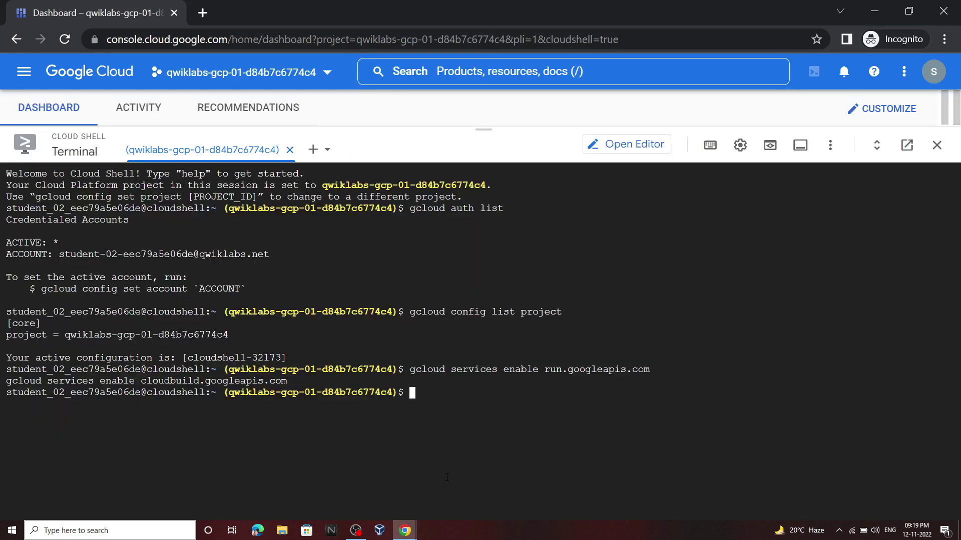
key(ctrl+v)
key(Return)
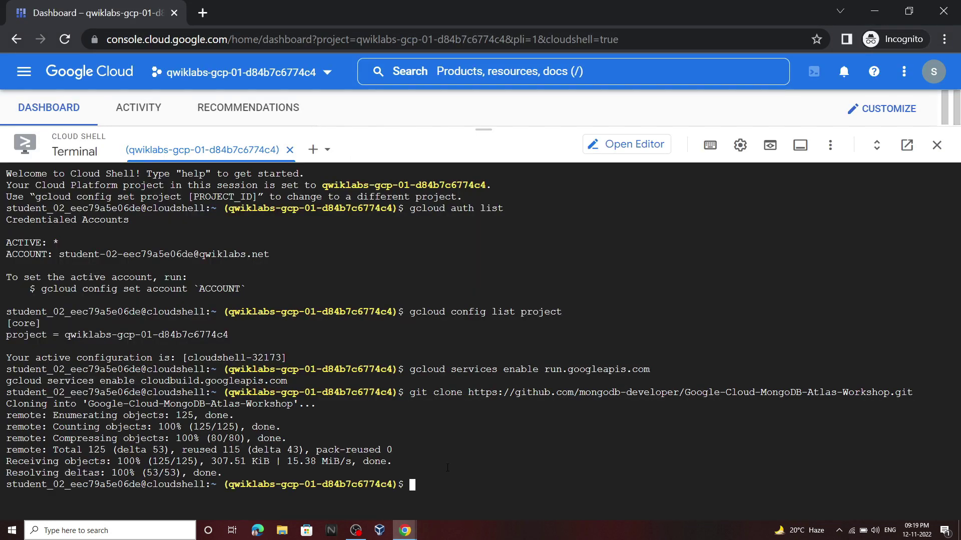
Open src/environments/environment.prod.ts from the cloned Google-Cloud-MongoDB-Atlas-Workshop project in the Cloud Shell Editor.
click(632, 147)
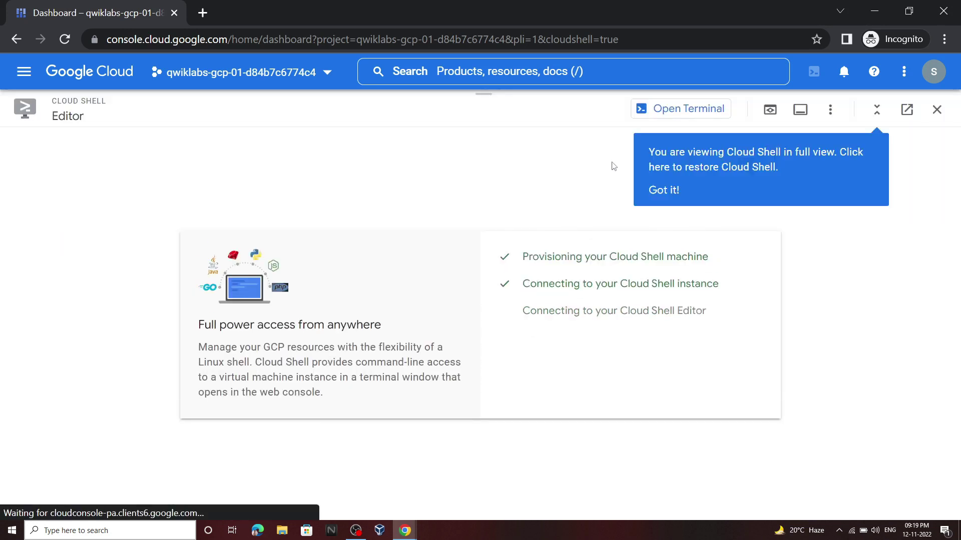
click(671, 195)
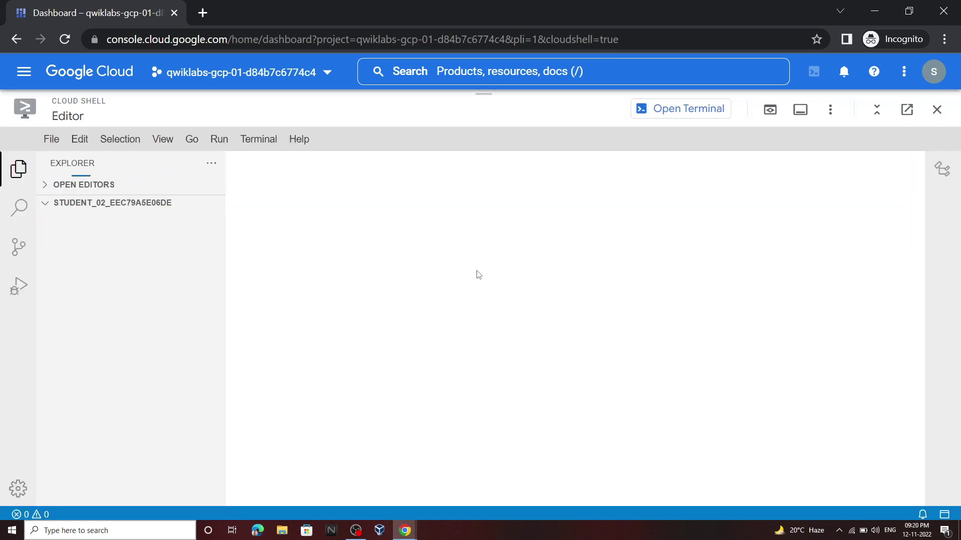
click(56, 221)
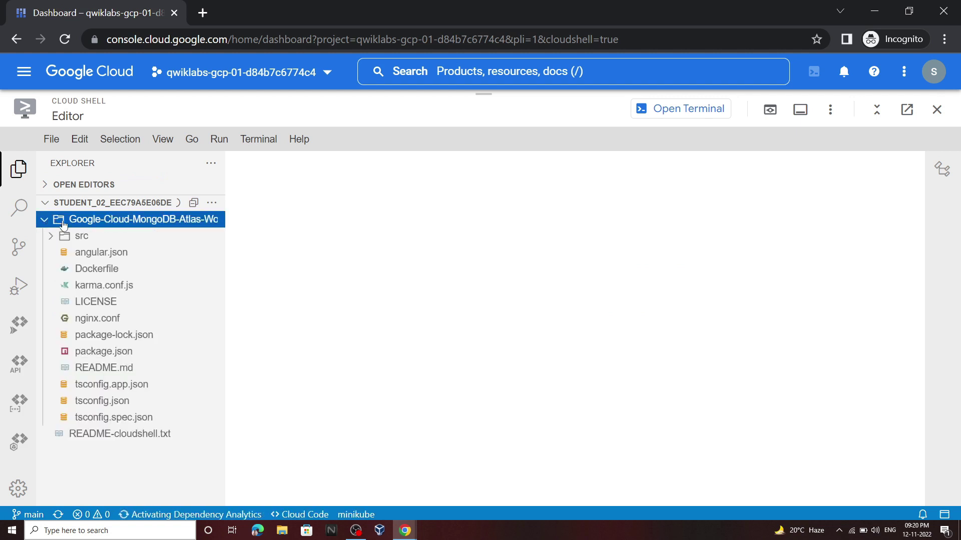
click(51, 237)
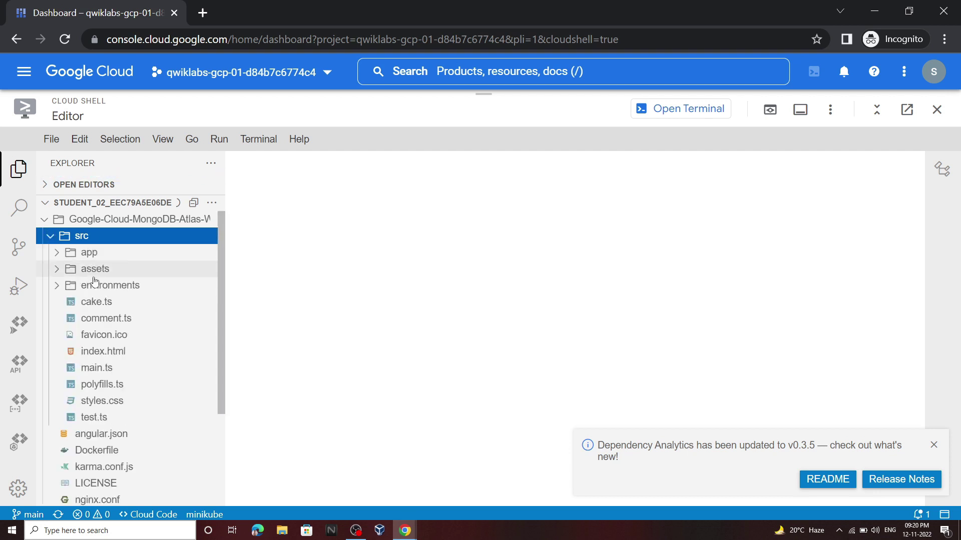
click(158, 286)
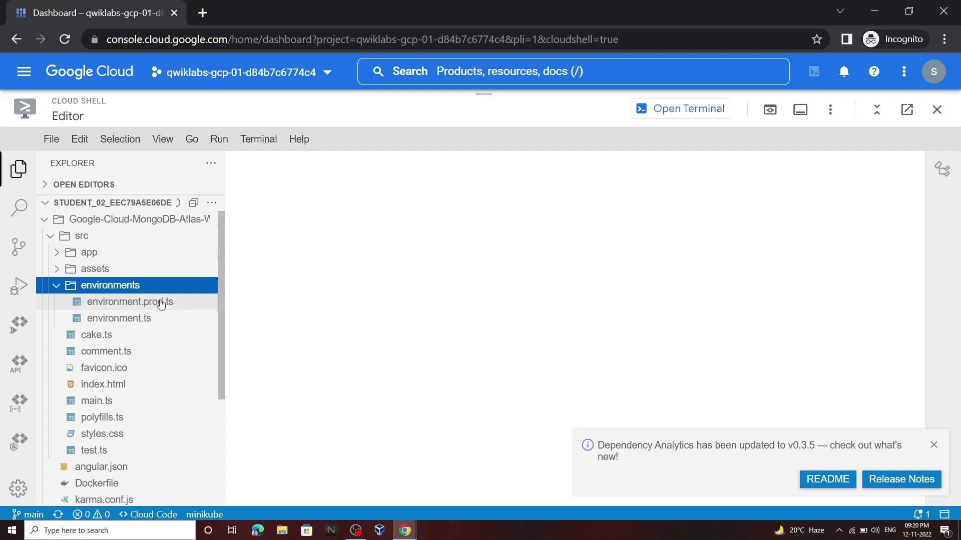
click(161, 302)
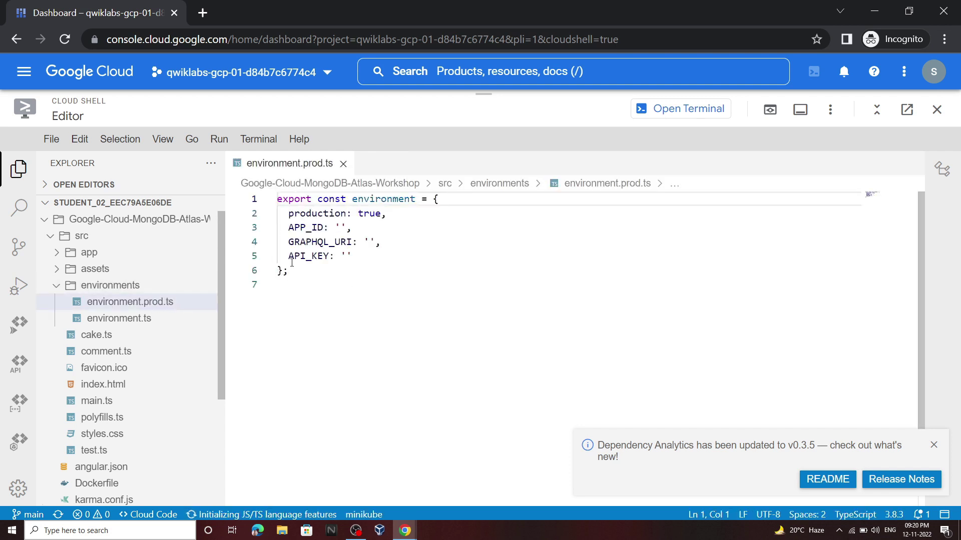
click(933, 446)
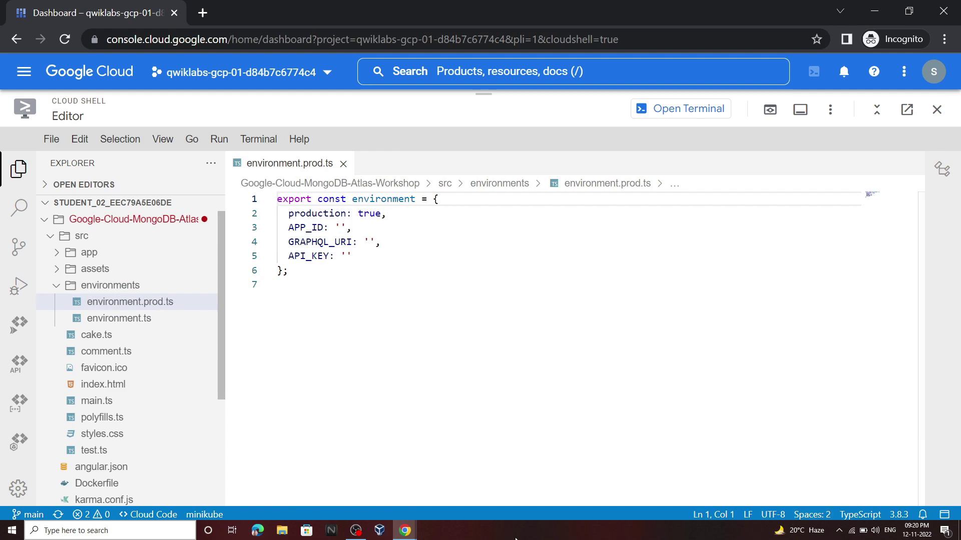
Return to the lab instructions and open their MongoDB Atlas link in an incognito window.
click(405, 530)
scroll(450, 323, down, 8)
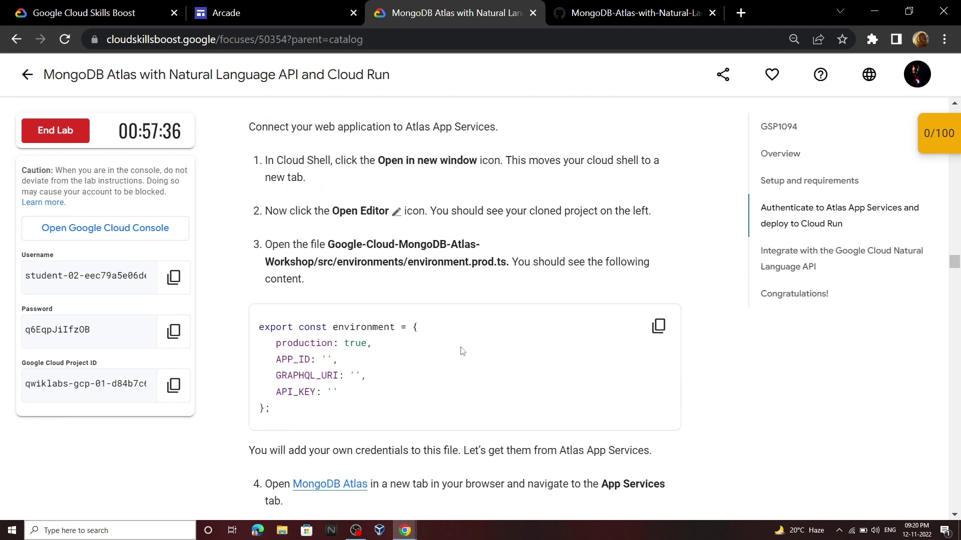
right_click(333, 185)
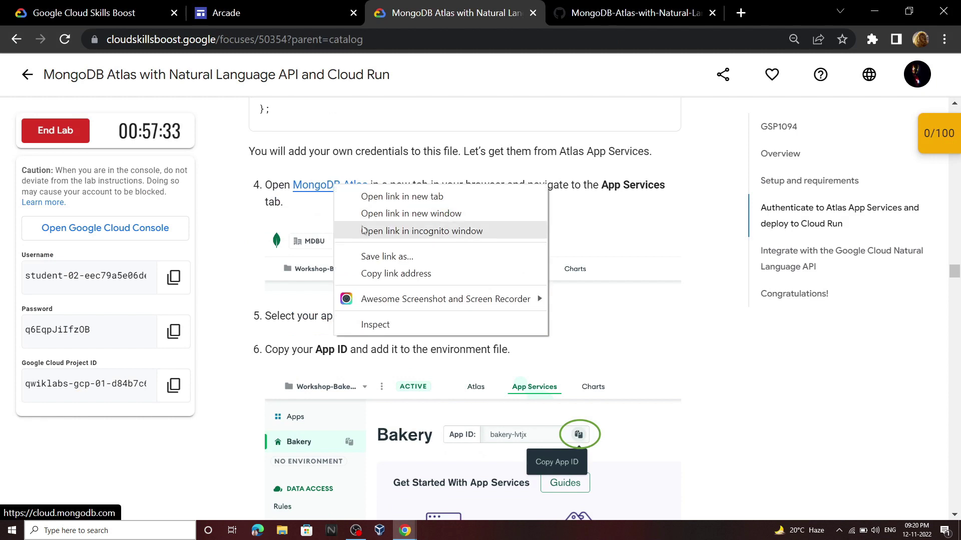
click(365, 231)
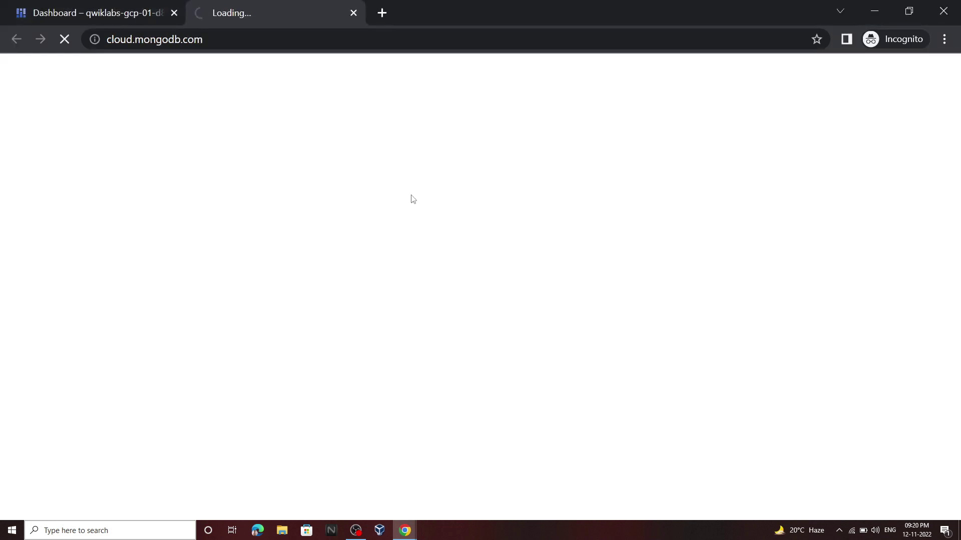
Sign up for MongoDB Atlas with the lab's Google student account and accept the Privacy Policy and Terms of Service.
click(831, 123)
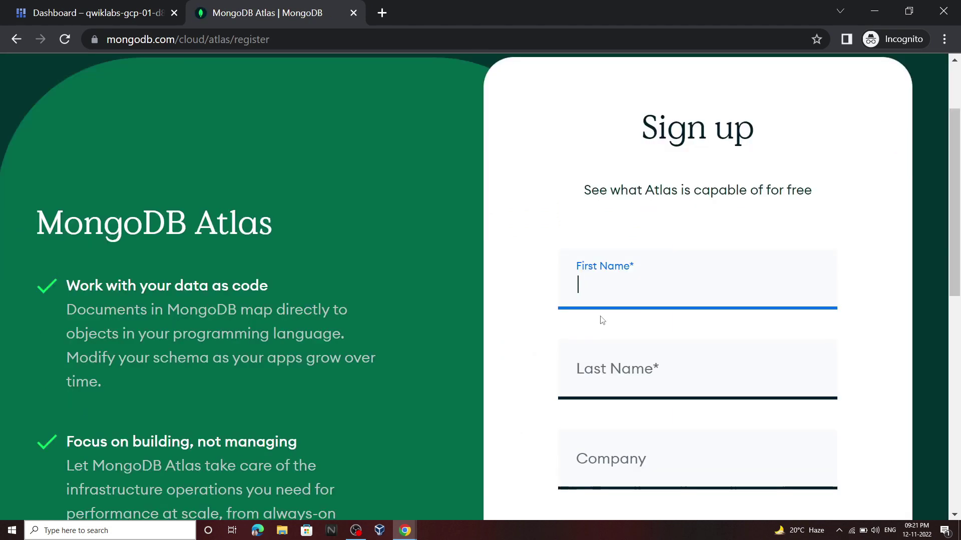
scroll(602, 321, down, 10)
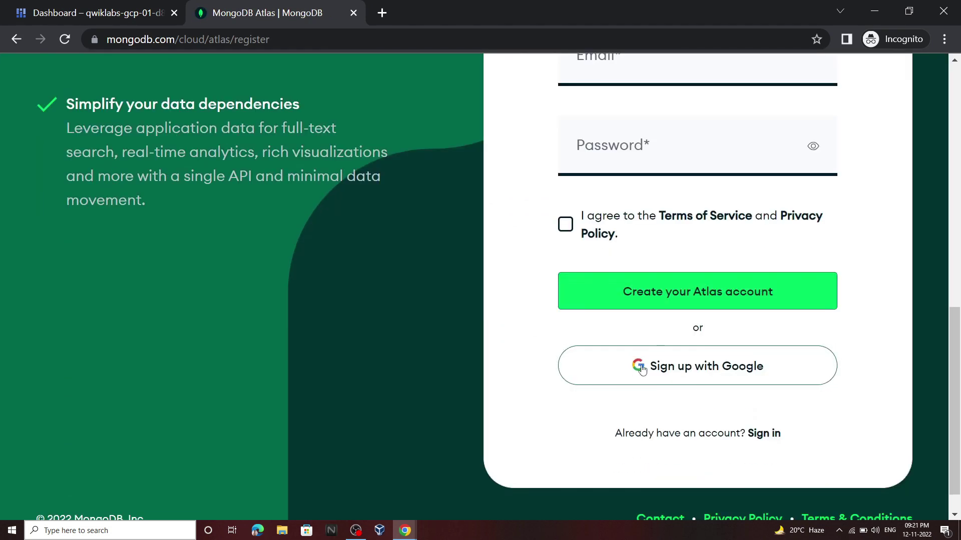
click(643, 370)
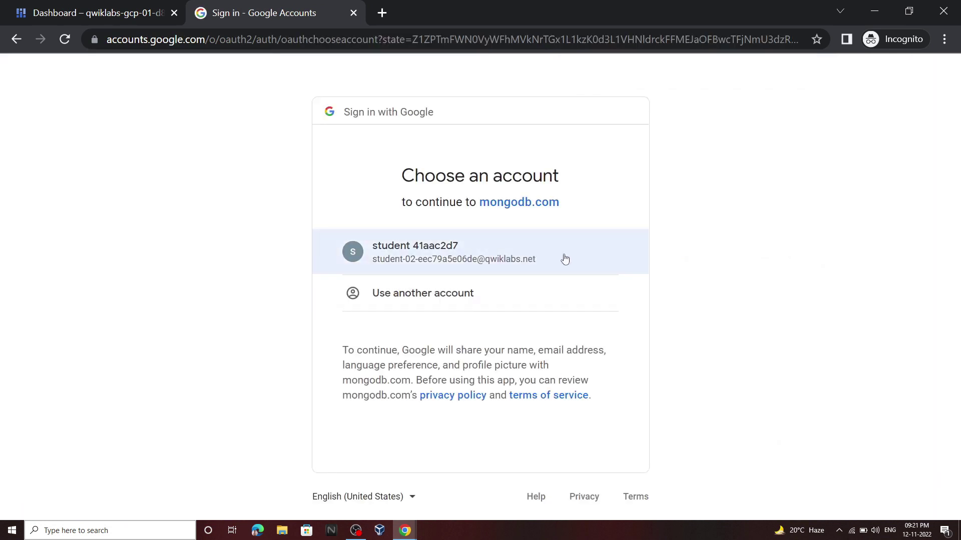
click(565, 258)
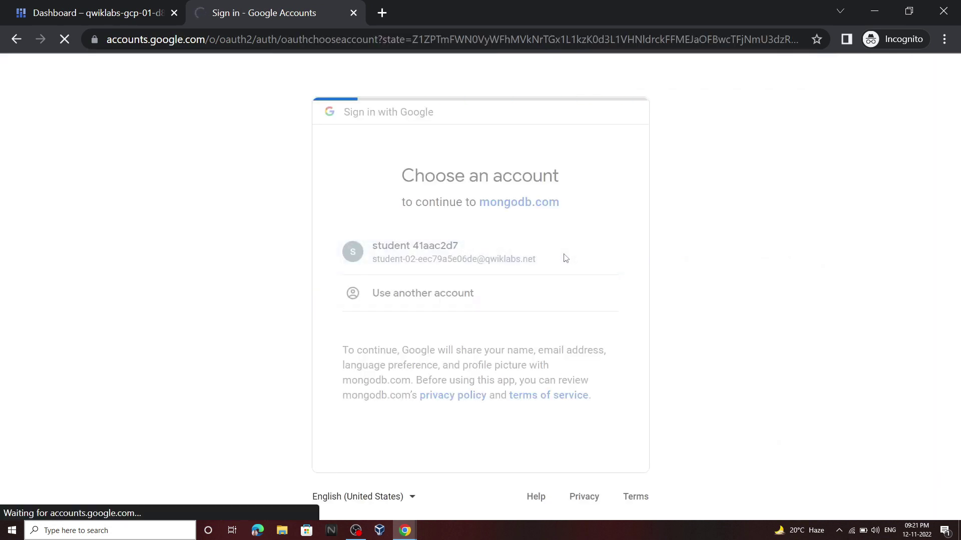
click(327, 219)
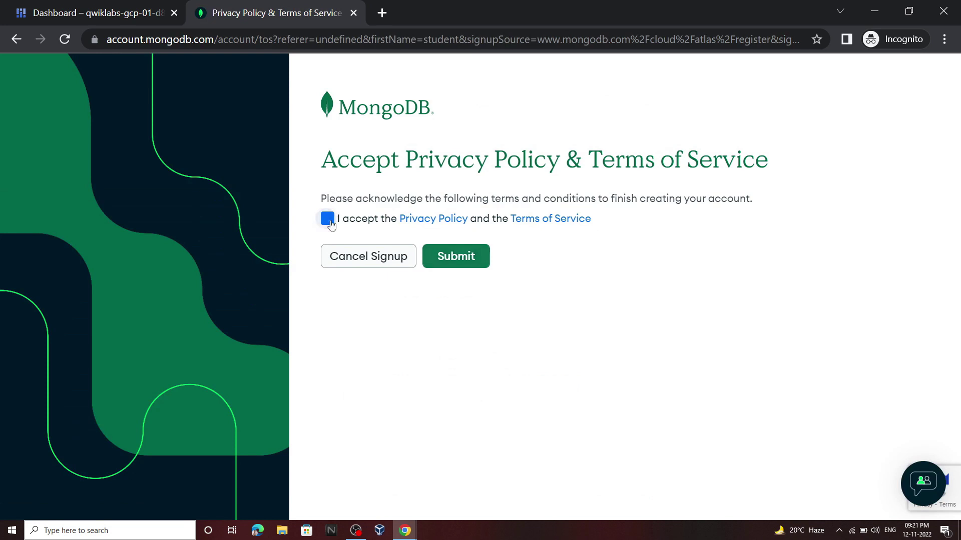
click(455, 258)
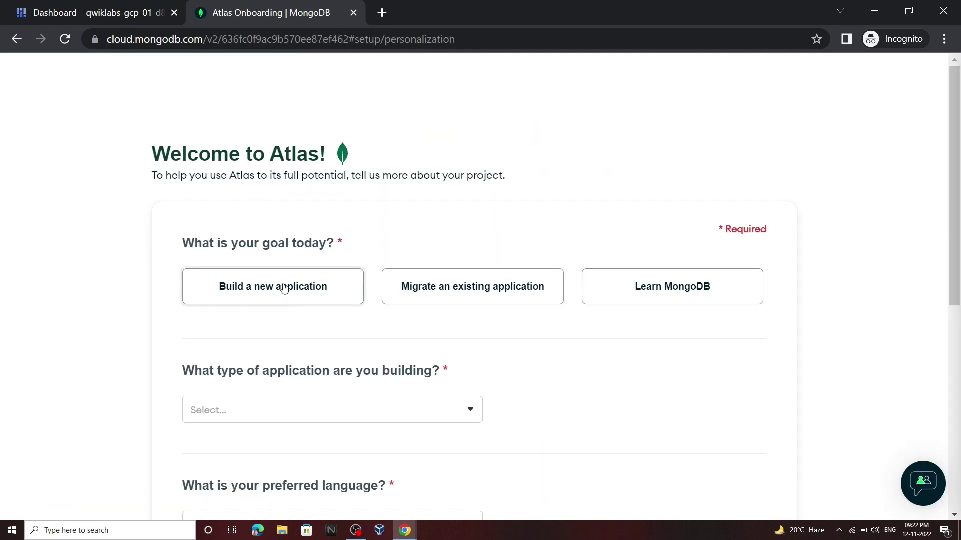
Complete the Atlas onboarding form with Build a new application, Content Management and JavaScript.
click(300, 288)
scroll(321, 289, down, 3)
click(323, 270)
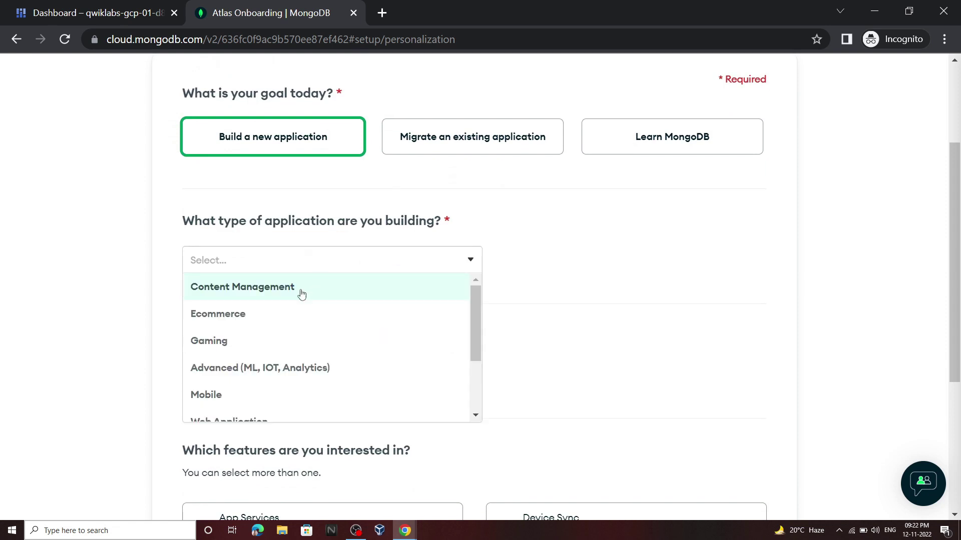
click(300, 288)
scroll(297, 298, down, 2)
click(296, 301)
click(279, 325)
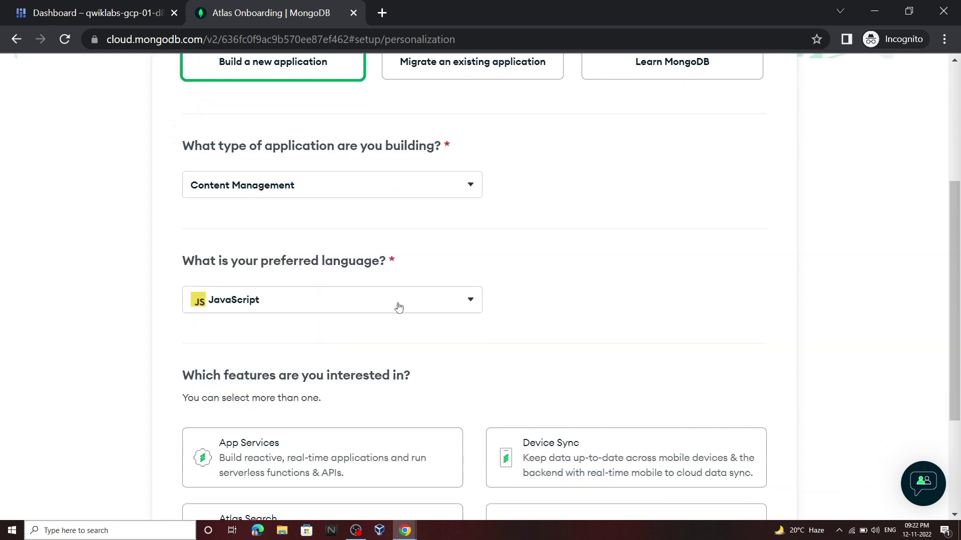
scroll(448, 279, down, 3)
click(801, 475)
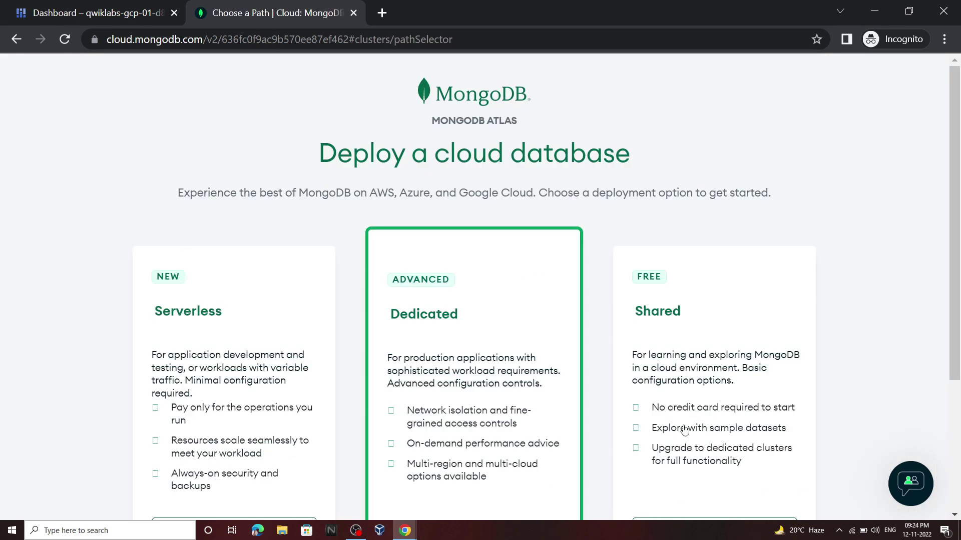
Choose the free Shared database deployment and set the cluster's cloud provider to Google Cloud.
scroll(665, 362, down, 4)
click(698, 343)
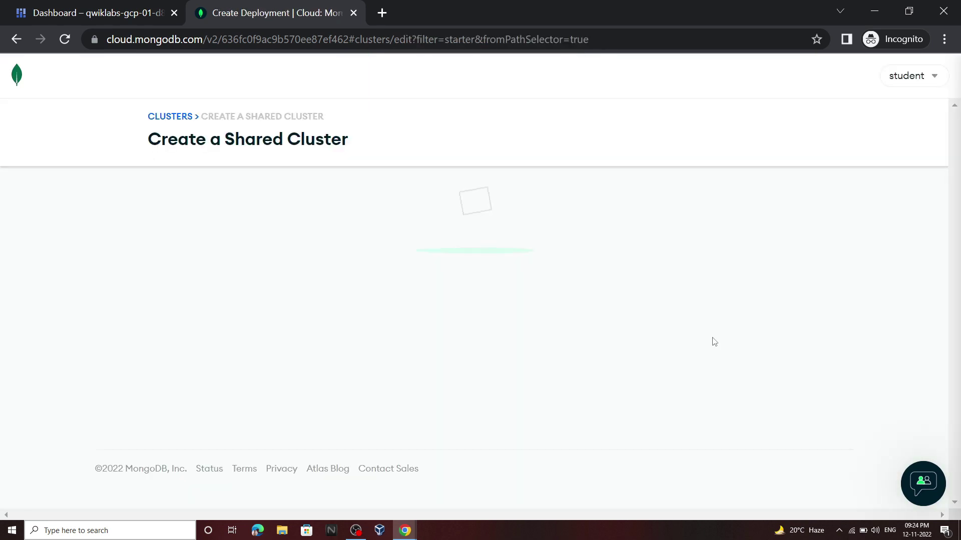
scroll(349, 280, down, 5)
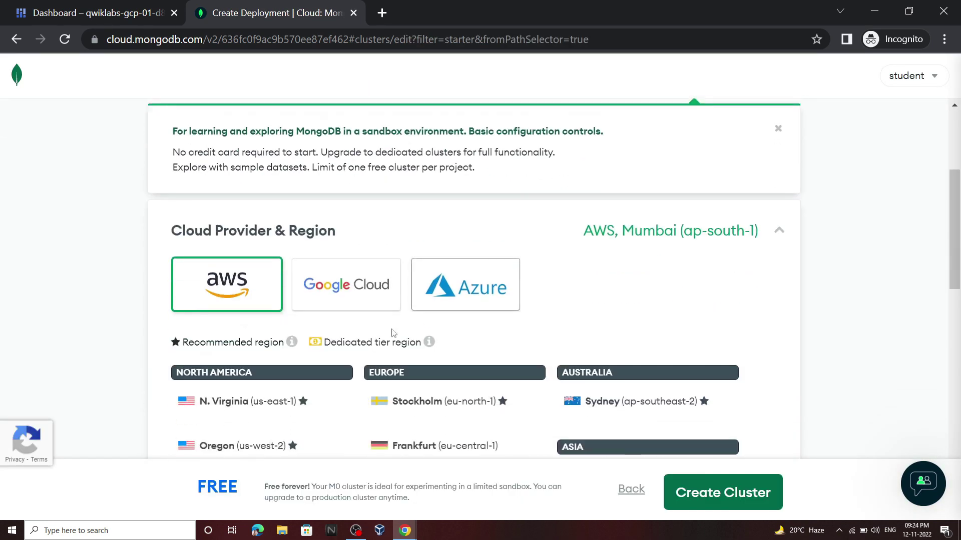
click(350, 272)
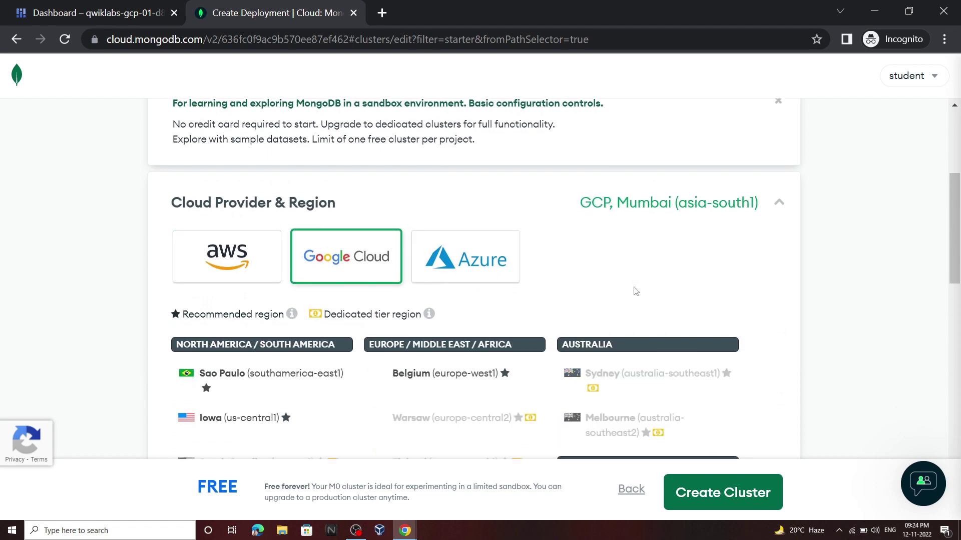
scroll(610, 288, down, 14)
scroll(610, 295, down, 4)
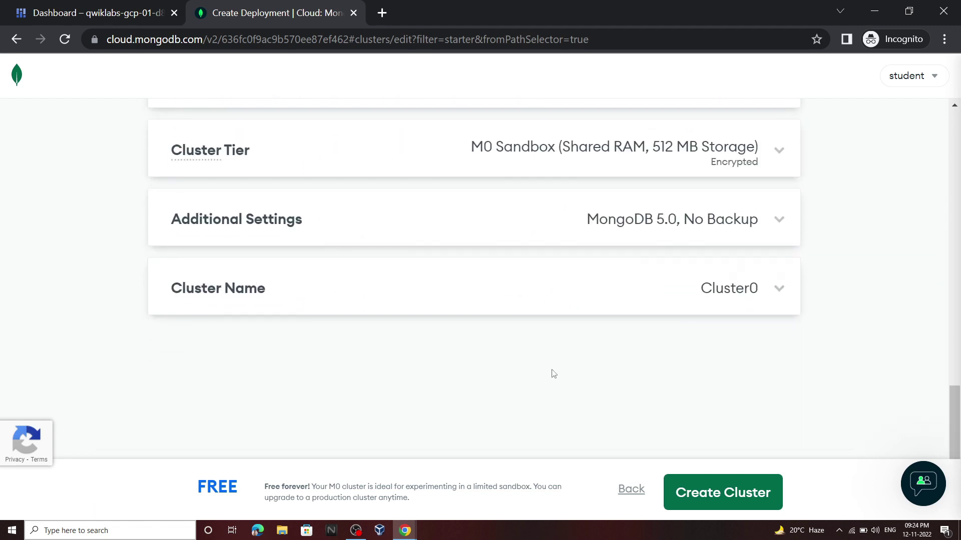
Copy the cluster name Workshop-Bakery from the Triggers section of the lab instructions.
mouse_move(418, 532)
click(350, 481)
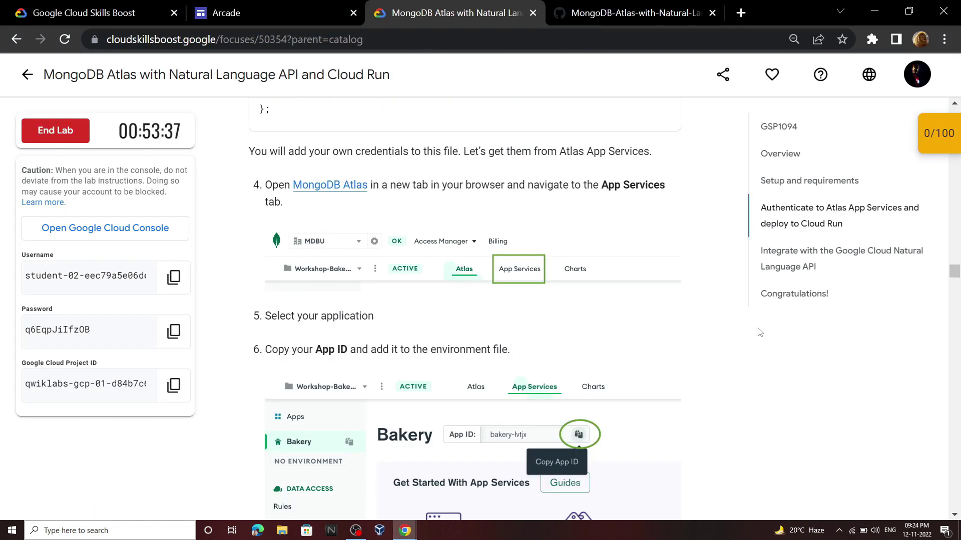
click(781, 295)
scroll(515, 375, up, 15)
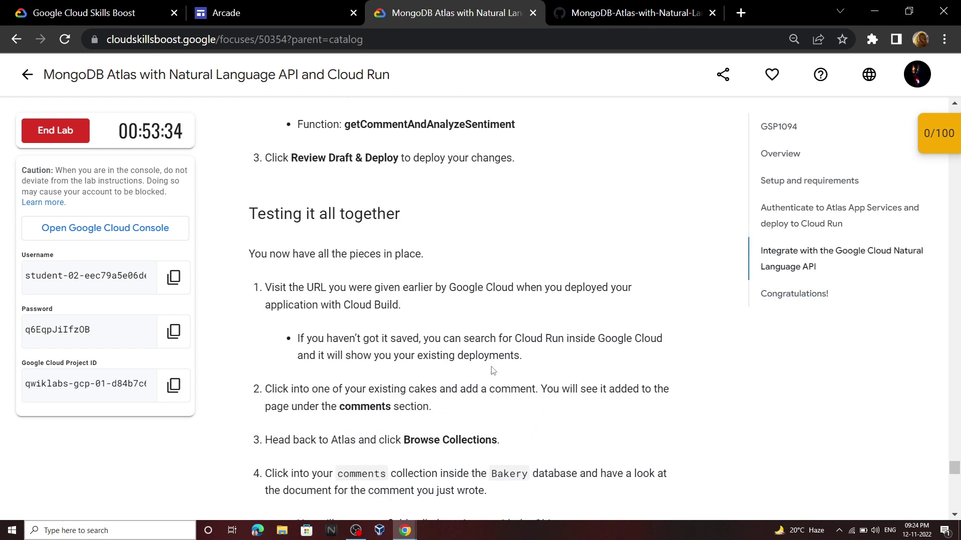
scroll(382, 315, up, 3)
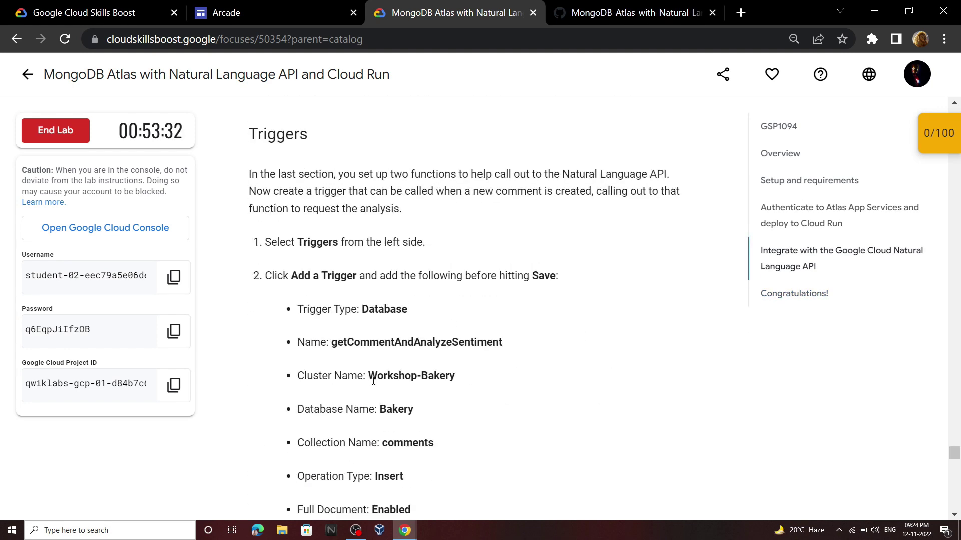
drag(370, 376, 465, 382)
key(ctrl+c)
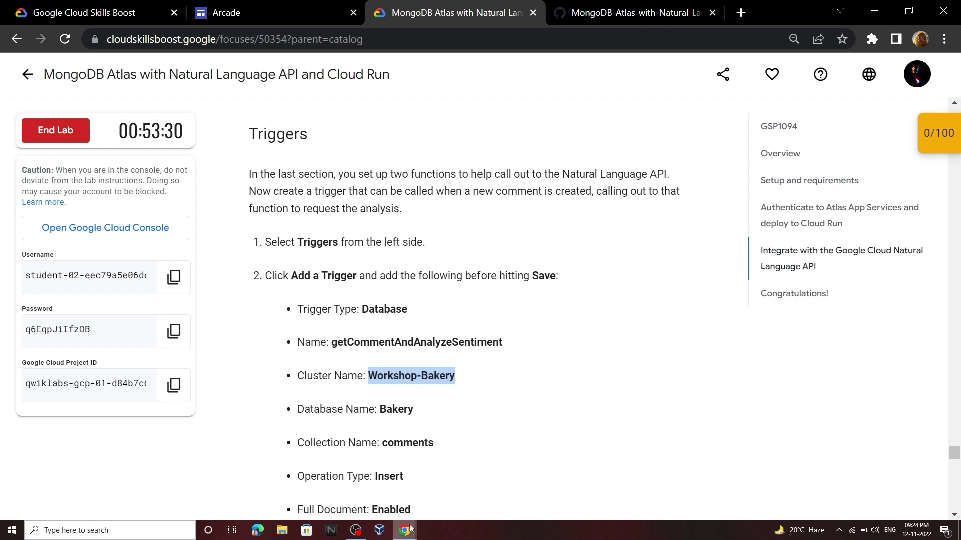
Return to the Atlas deployment page, name the cluster Workshop-Bakery and create it.
mouse_move(409, 529)
click(498, 479)
click(739, 284)
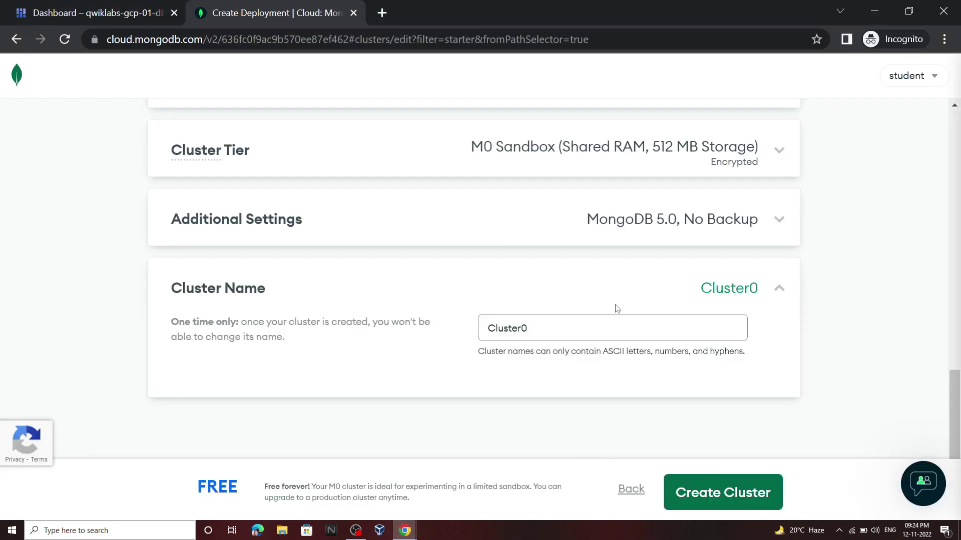
click(500, 328)
drag(500, 328, 461, 337)
key(ctrl+v)
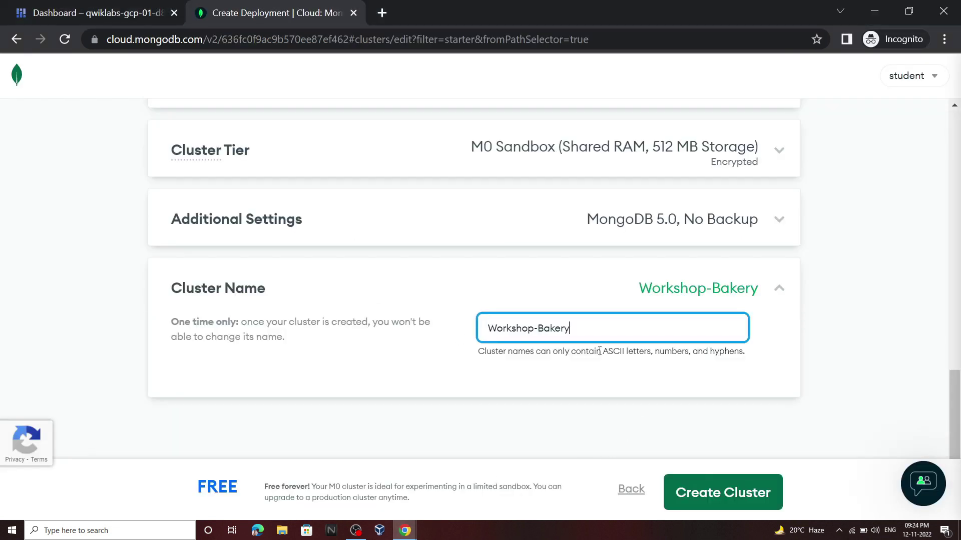
click(692, 484)
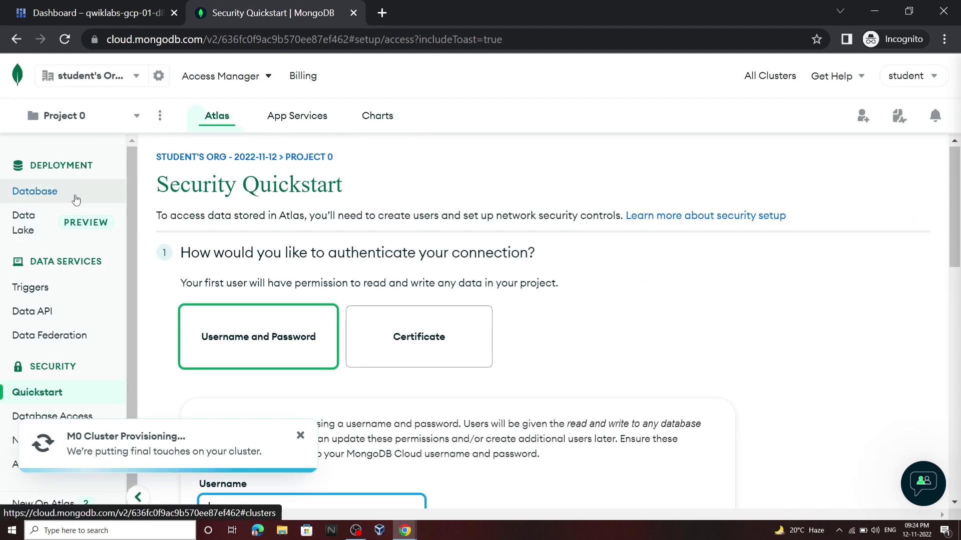
Open the Workshop-Bakery cluster's collections and start a Build your own App setup in App Services.
click(35, 191)
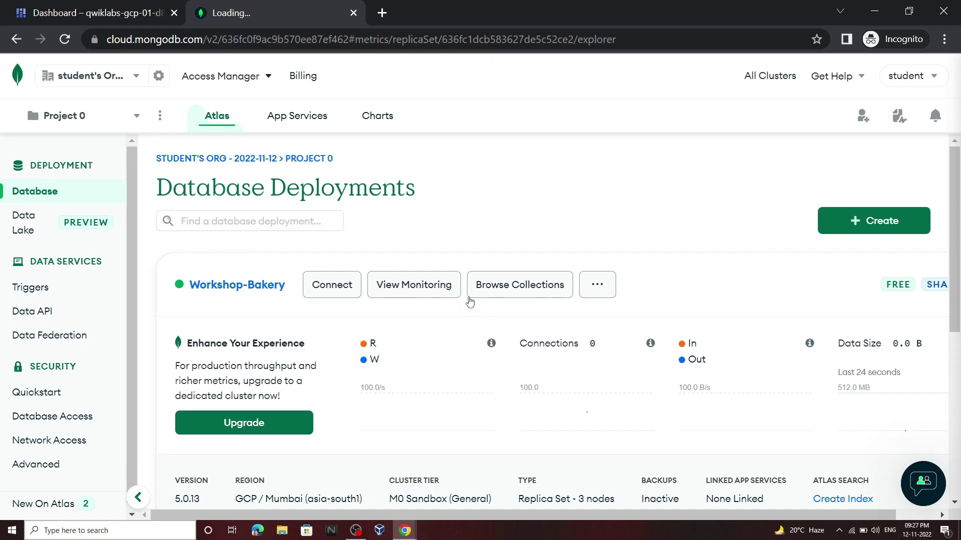
click(491, 295)
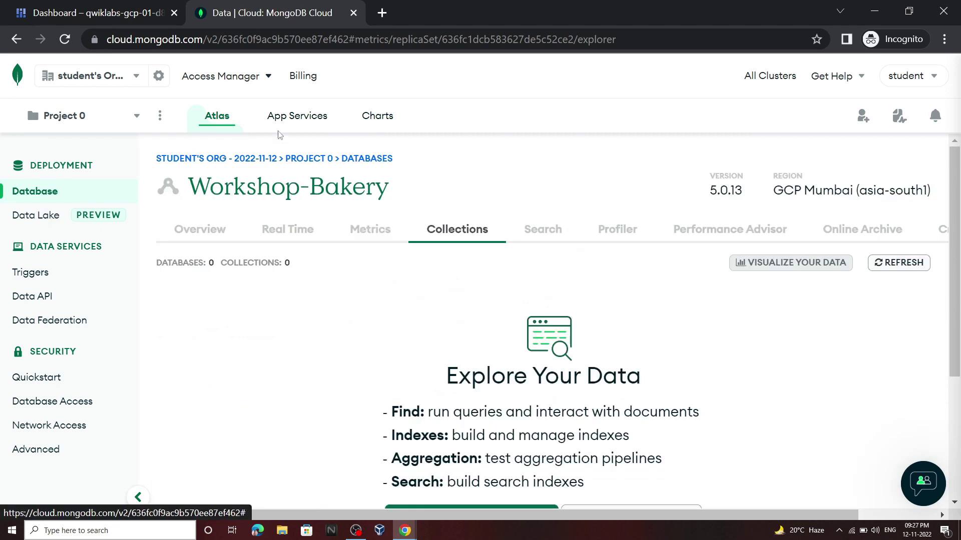
click(301, 119)
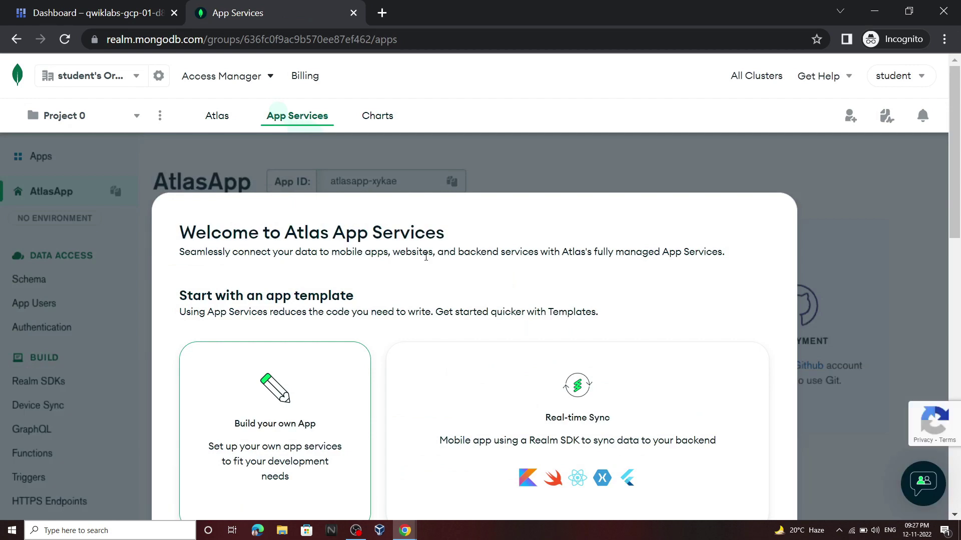
scroll(425, 271, down, 10)
click(753, 266)
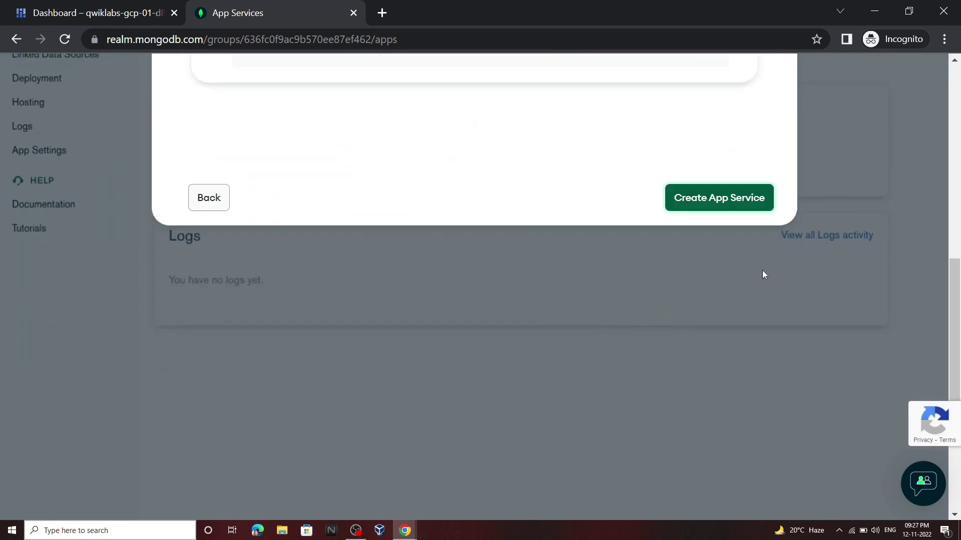
scroll(611, 258, up, 8)
scroll(341, 271, up, 1)
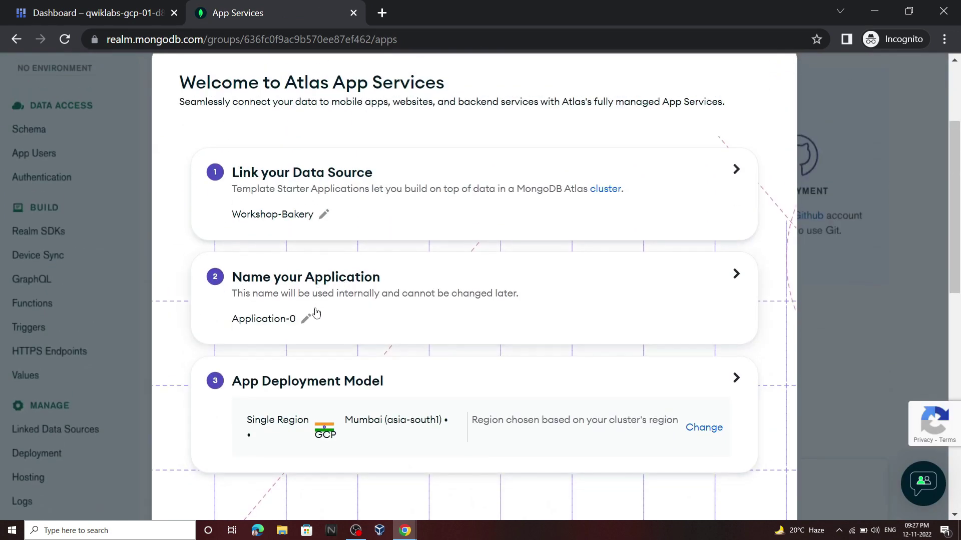
Copy the name Bakery from the lab's trigger settings and return to the App Services setup.
mouse_move(413, 535)
click(349, 481)
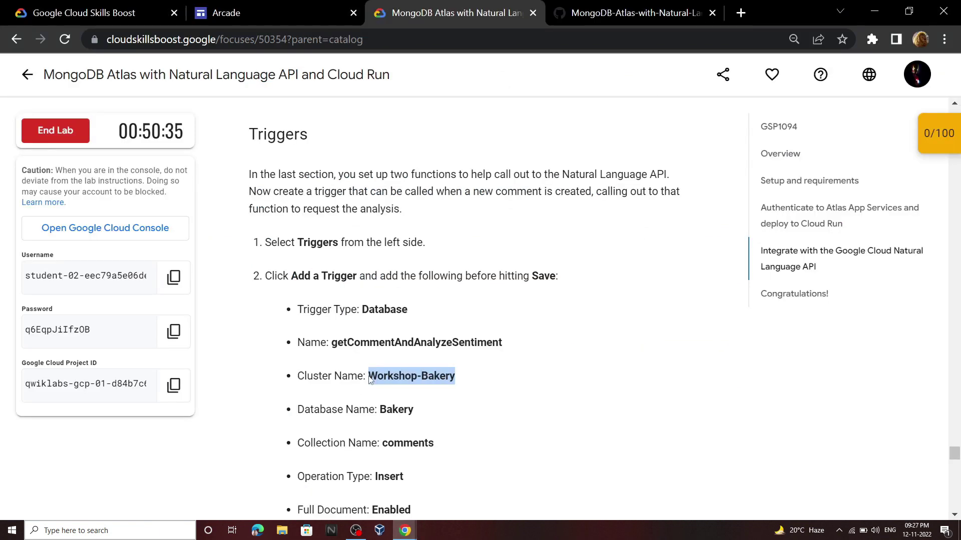
drag(377, 409, 393, 410)
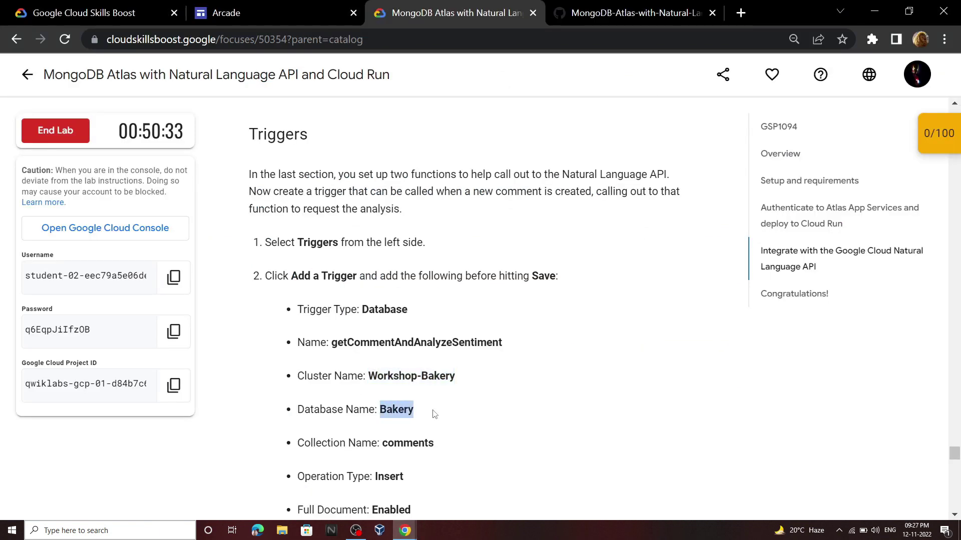
mouse_move(405, 531)
click(350, 481)
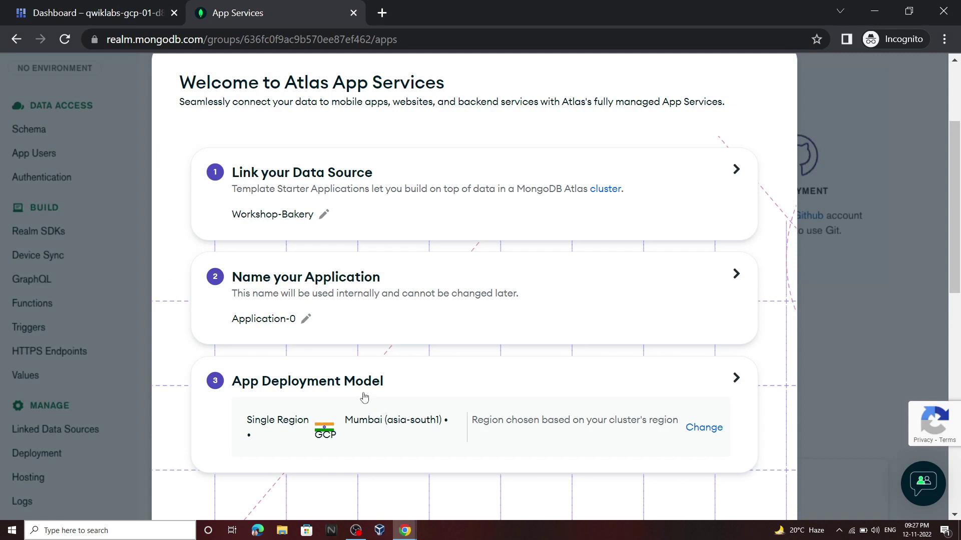
Name the application Bakery, create the app service and dismiss the introductory guides.
click(305, 320)
drag(306, 322, 252, 323)
text(Bakery)
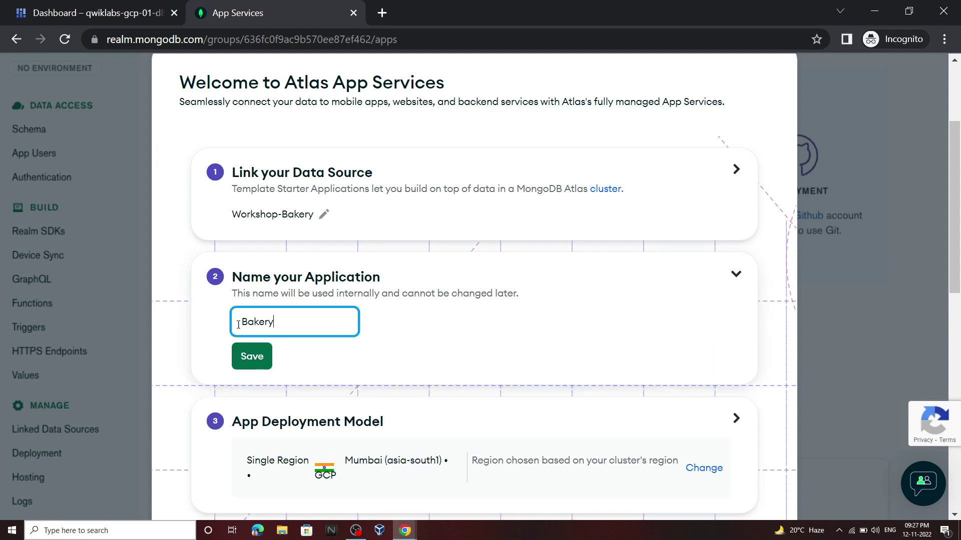
click(252, 356)
scroll(405, 303, down, 3)
scroll(405, 302, down, 1)
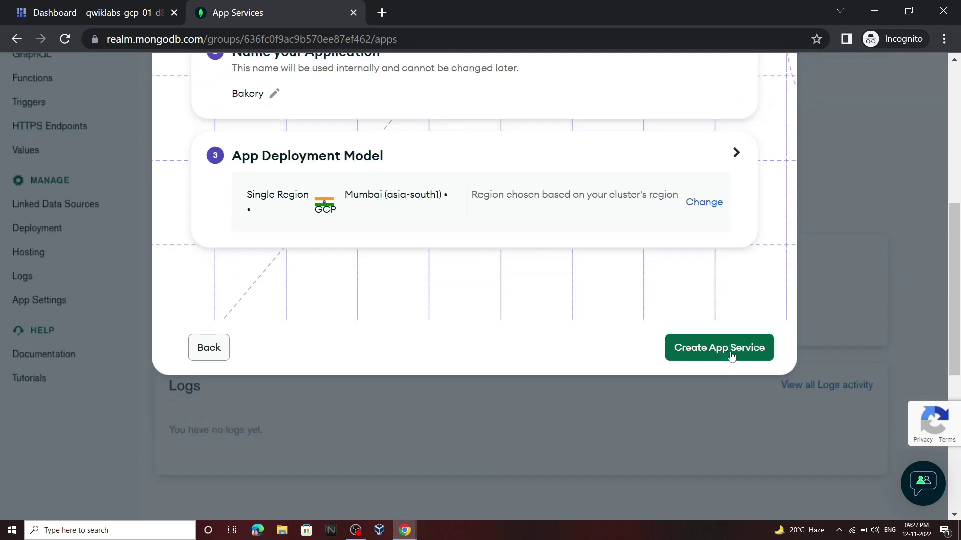
click(700, 348)
scroll(398, 338, up, 2)
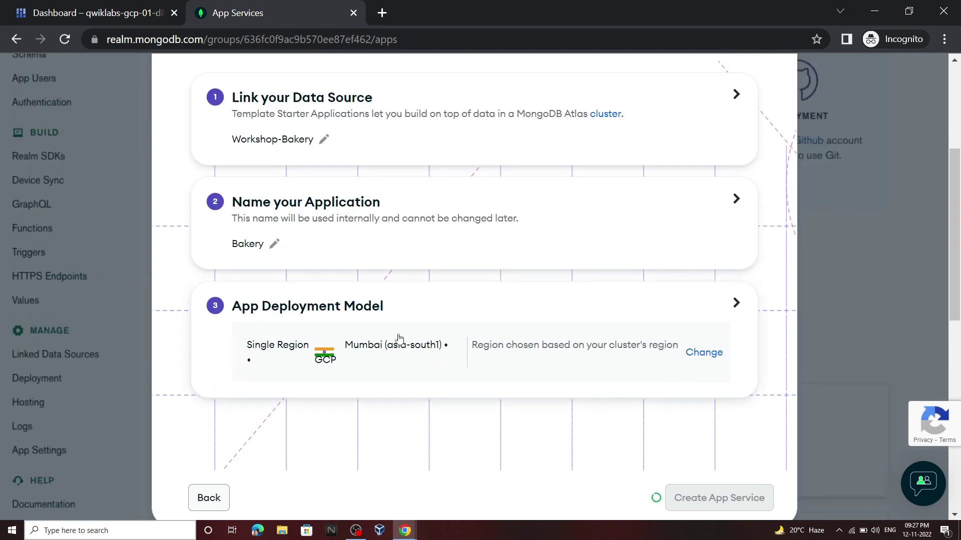
click(757, 125)
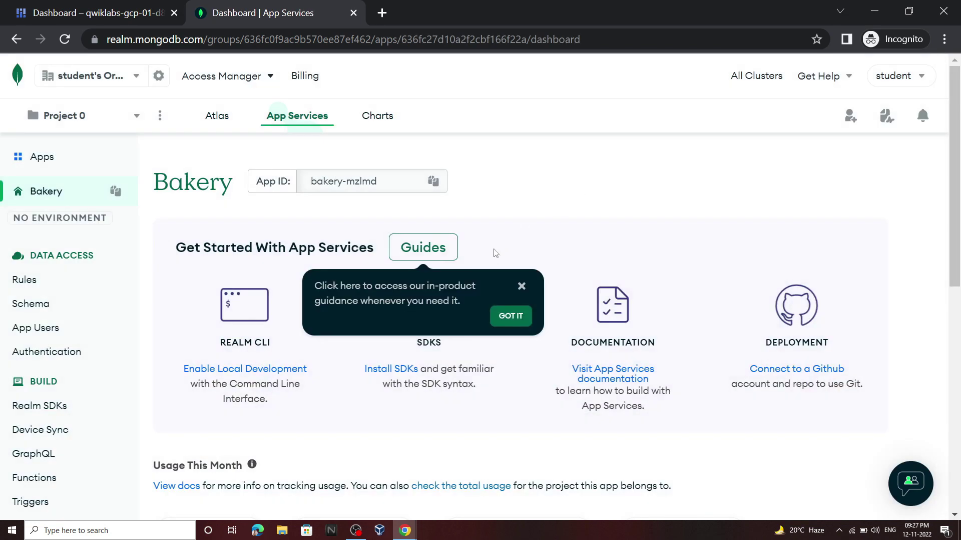
click(507, 314)
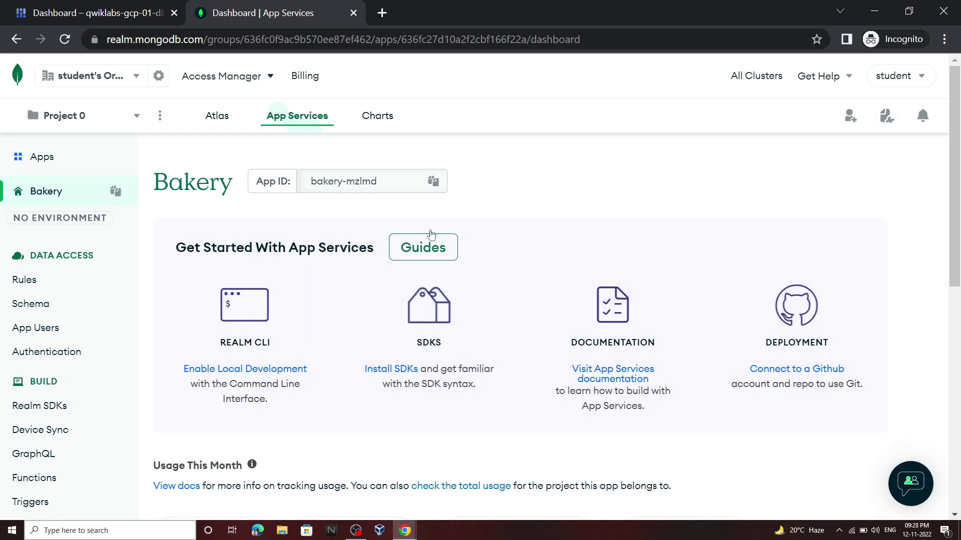
Copy the Bakery app's App ID into APP_ID in environment.prod.ts in the Cloud Shell Editor.
click(431, 183)
click(95, 12)
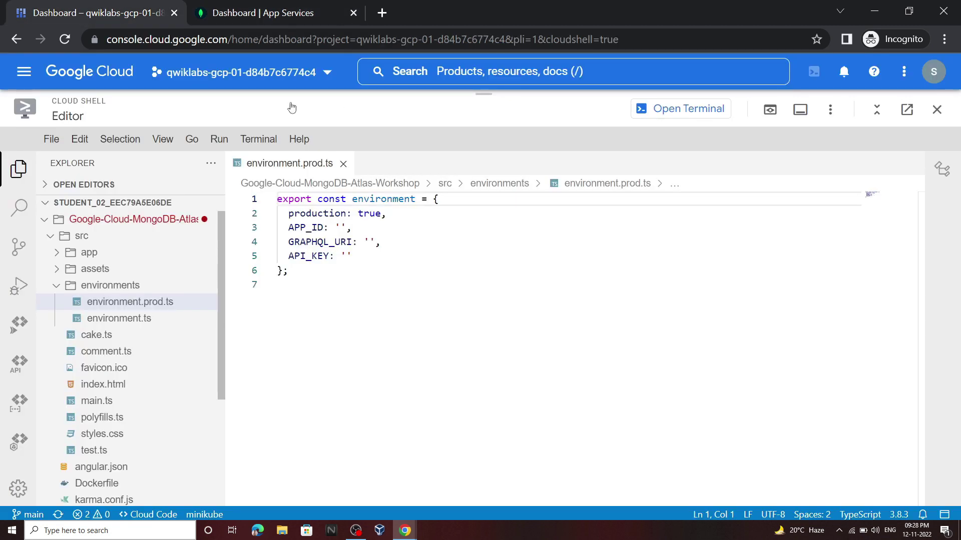
click(341, 227)
key(ctrl+v)
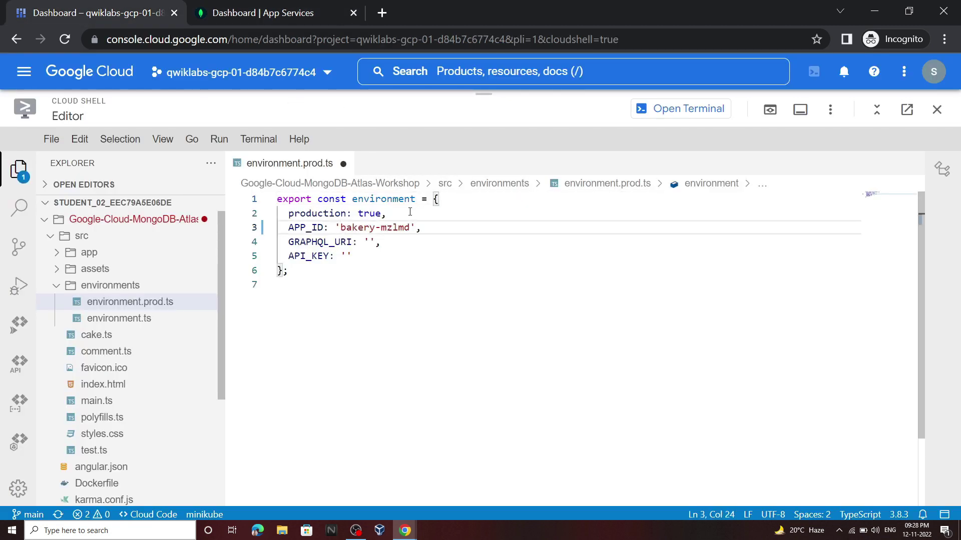
Start generating a JSON schema for the Bakery app's GraphQL and choose mongodb-atlas as the new schema's data source.
click(256, 13)
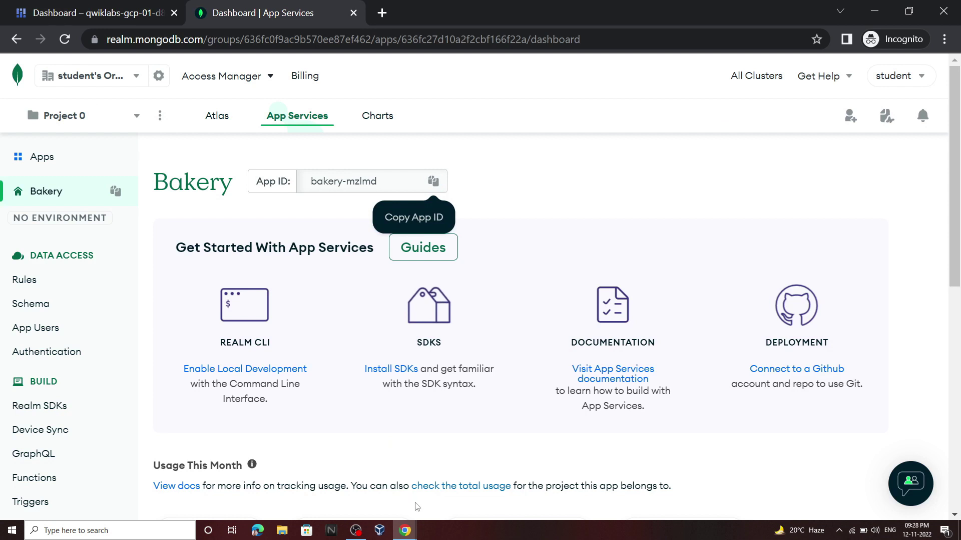
click(60, 455)
click(480, 395)
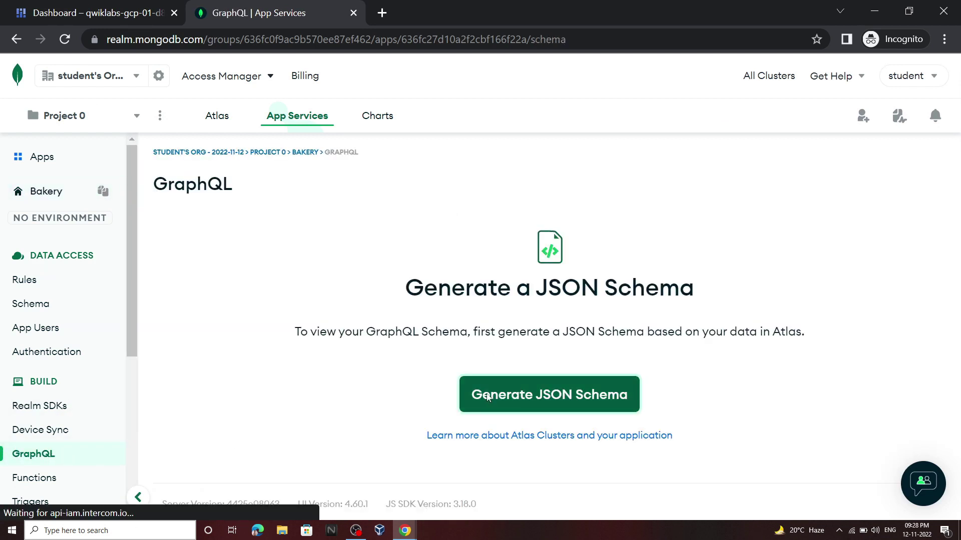
scroll(504, 399, down, 5)
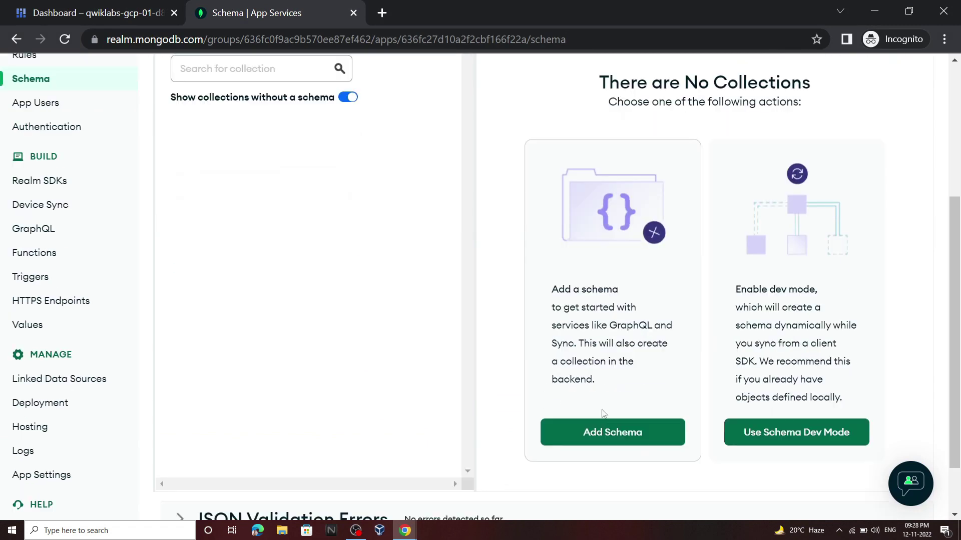
click(607, 431)
click(491, 238)
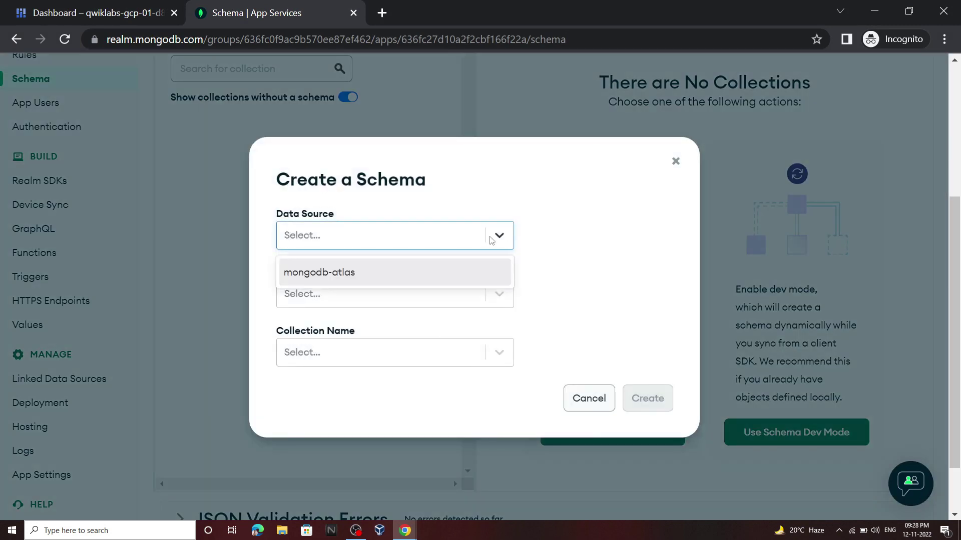
click(420, 273)
Look up the database name in the lab's trigger settings and set the schema's database name to Bakery.
mouse_move(408, 533)
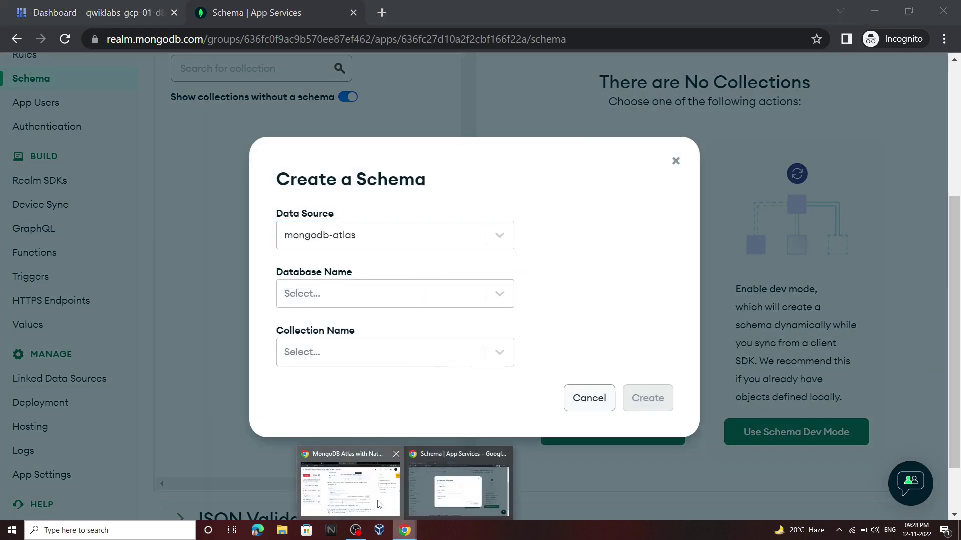
click(350, 478)
click(764, 271)
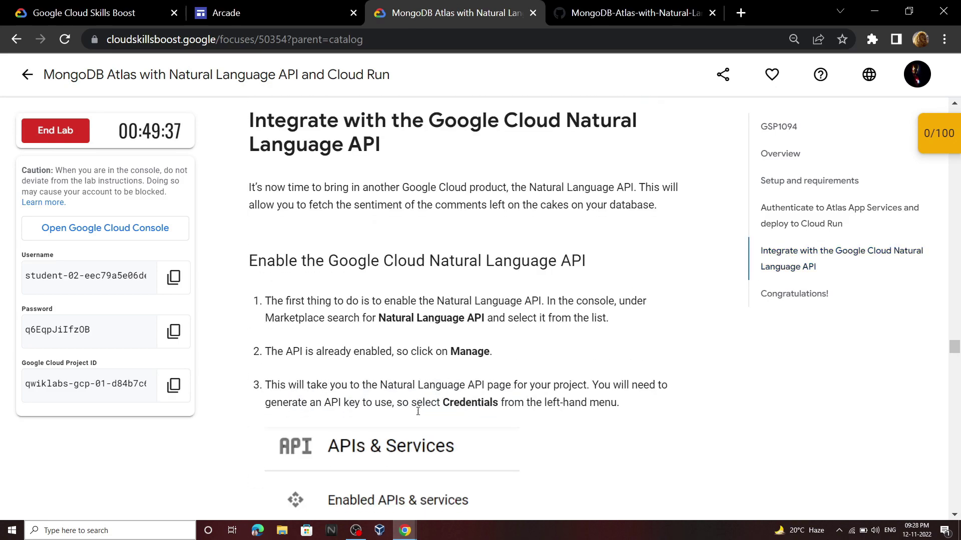
scroll(418, 412, down, 15)
scroll(418, 412, down, 20)
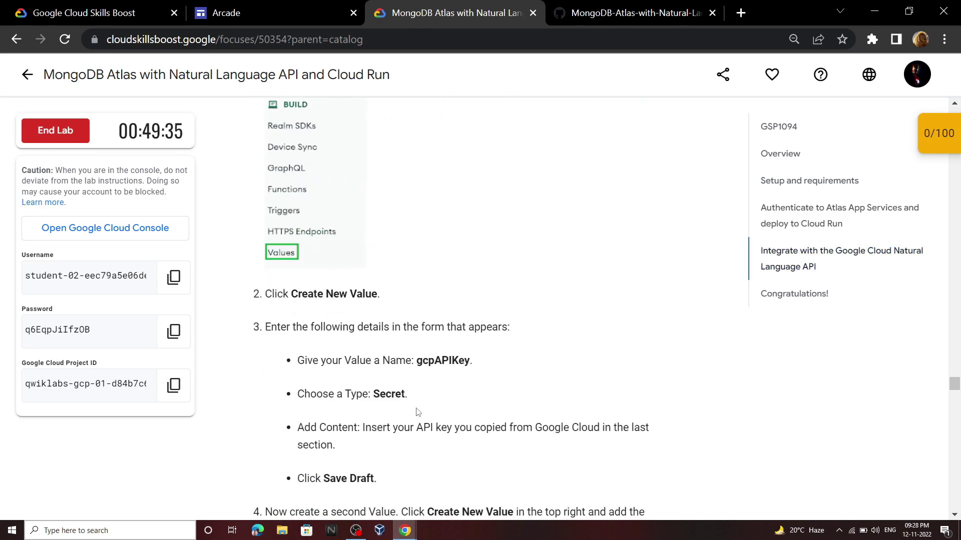
scroll(367, 384, down, 20)
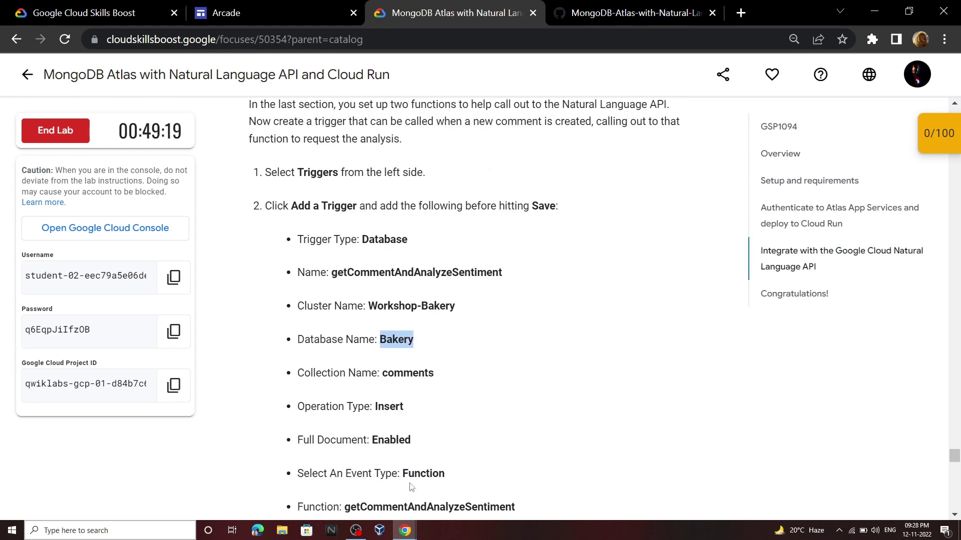
mouse_move(405, 530)
click(345, 487)
click(374, 302)
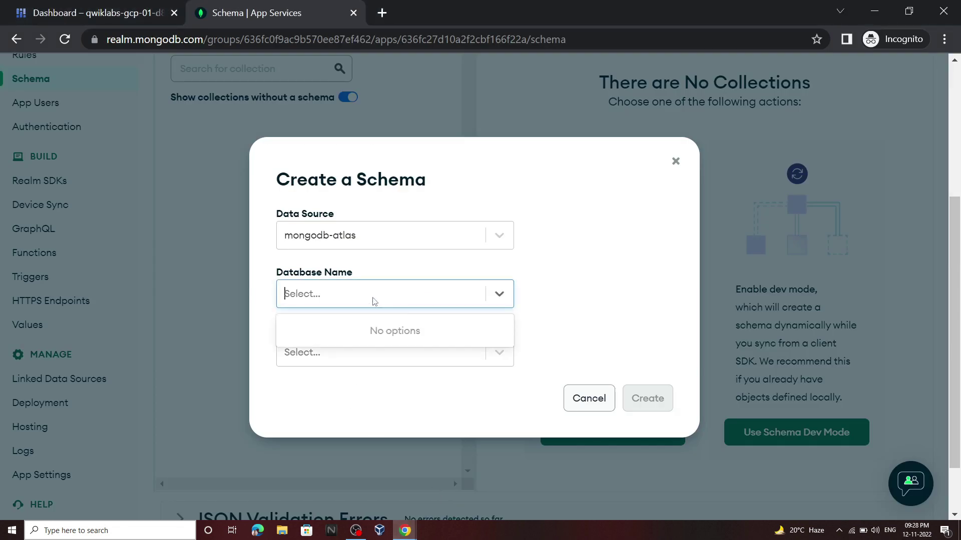
text(Bakery)
click(369, 335)
Copy the collection name comments from the lab's trigger settings and set it as the schema's collection name.
key(alt+Tab)
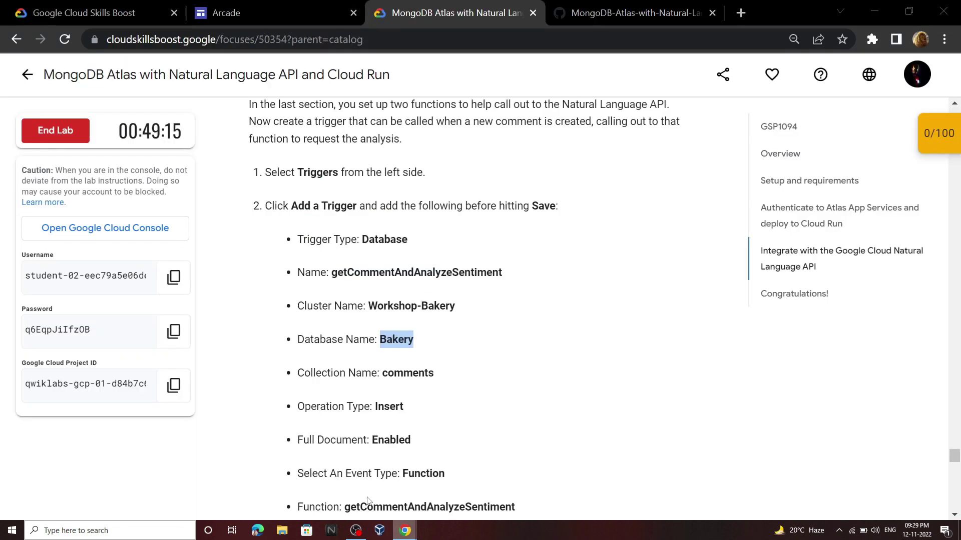
drag(383, 373, 447, 378)
key(ctrl+c)
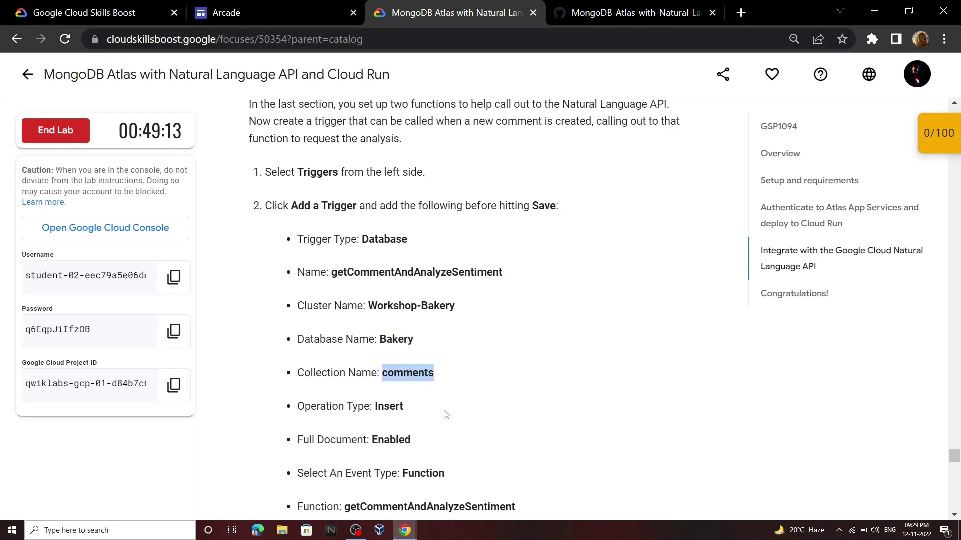
mouse_move(407, 530)
click(450, 480)
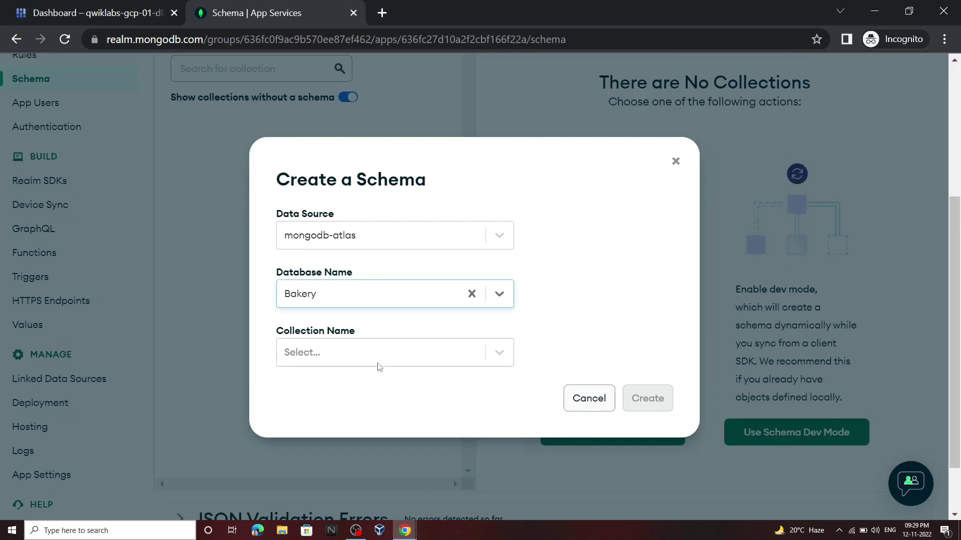
key(ctrl+v)
click(392, 389)
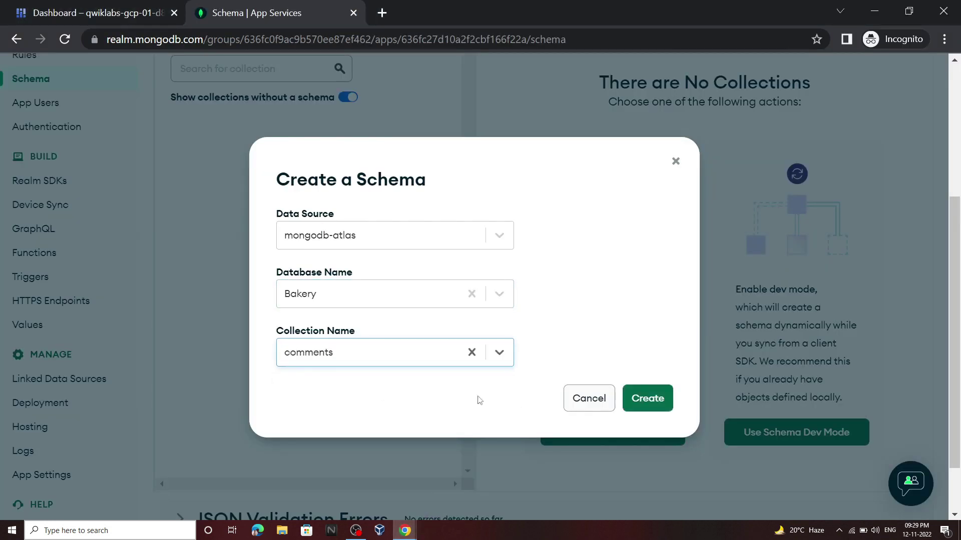
Create the schema for the comments collection in the Bakery database and deploy the app's draft changes.
click(646, 399)
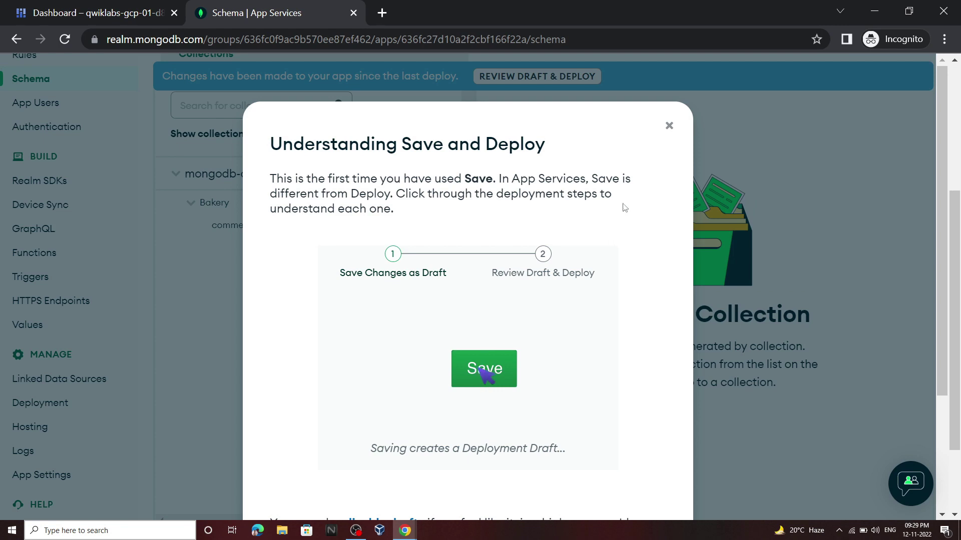
click(668, 125)
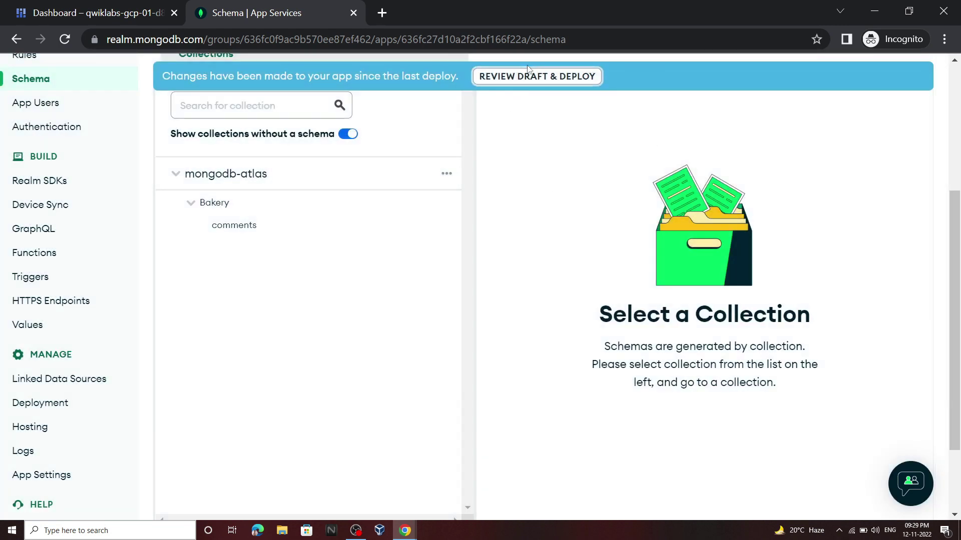
click(540, 76)
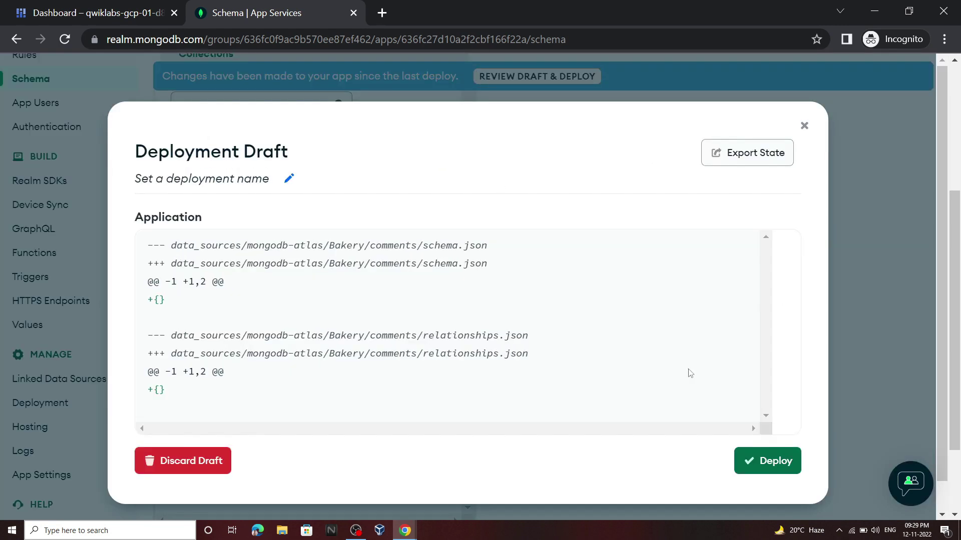
click(760, 459)
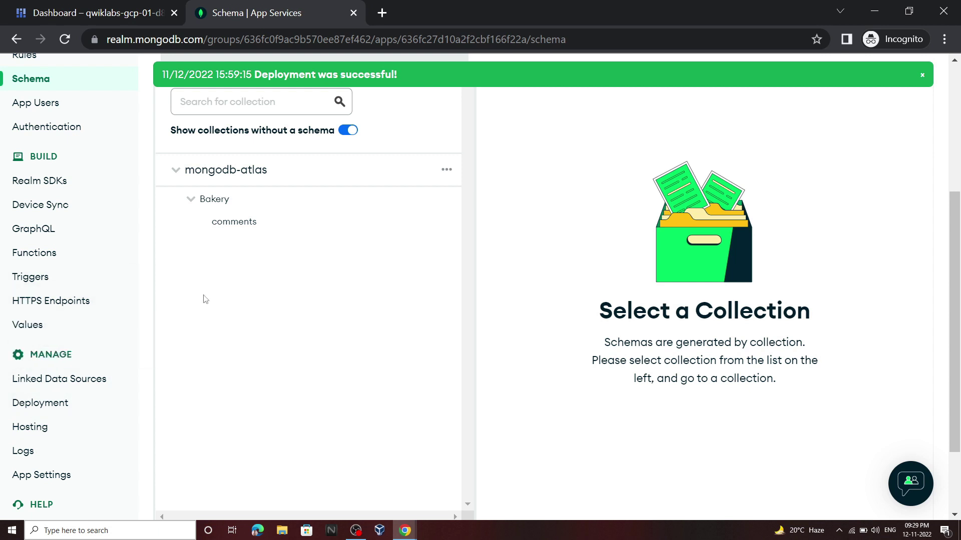
Copy the Bakery app's GraphQL endpoint into GRAPHQL_URI in environment.prod.ts in the Cloud Shell Editor.
click(34, 229)
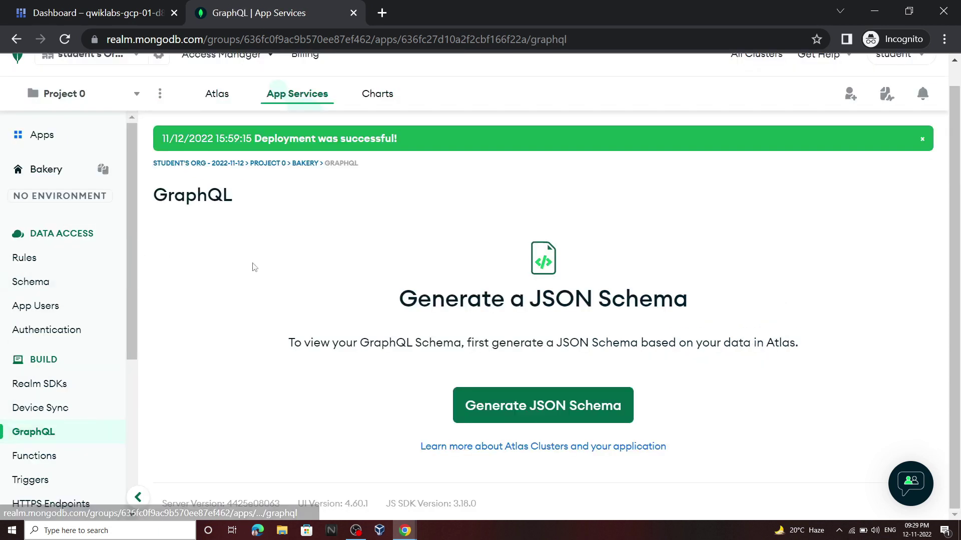
scroll(378, 299, down, 4)
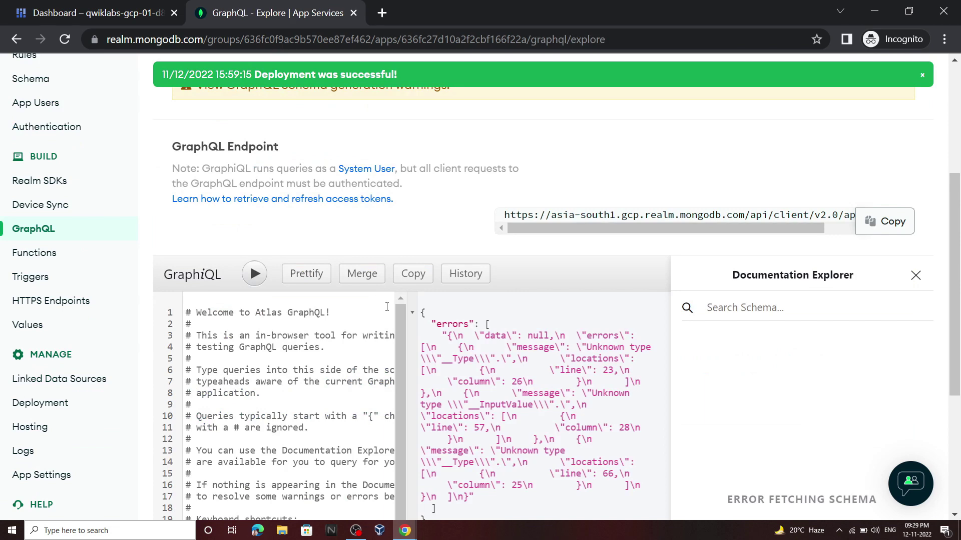
scroll(493, 340, up, 3)
click(882, 371)
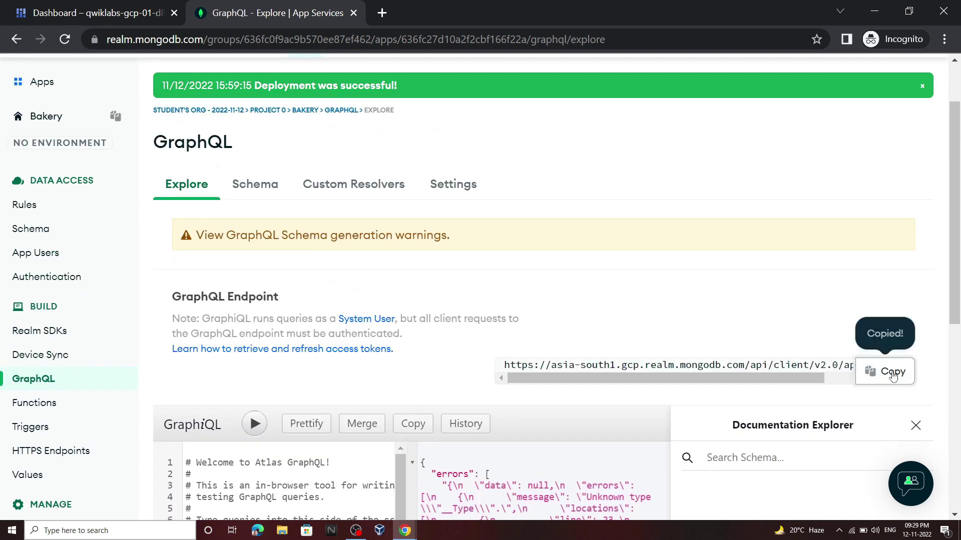
click(125, 12)
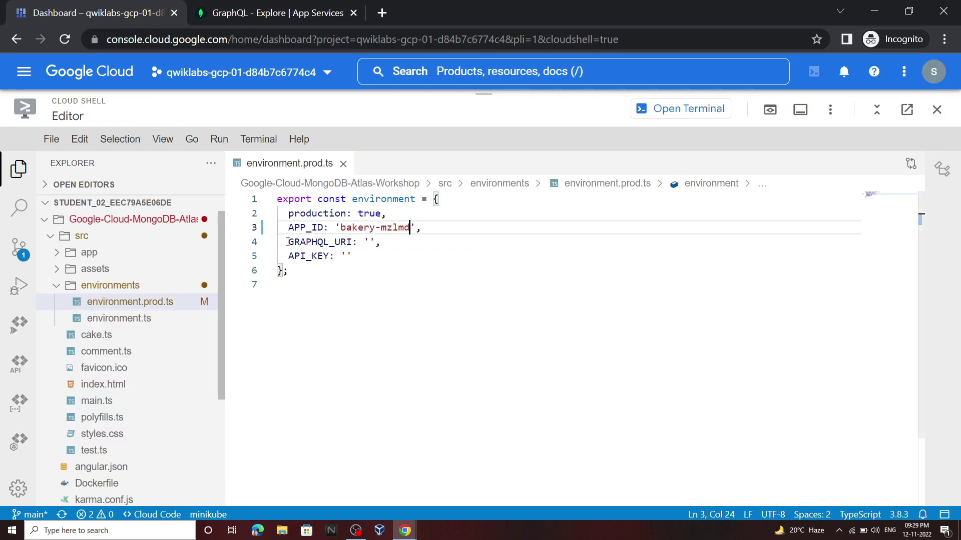
click(370, 242)
key(ctrl+v)
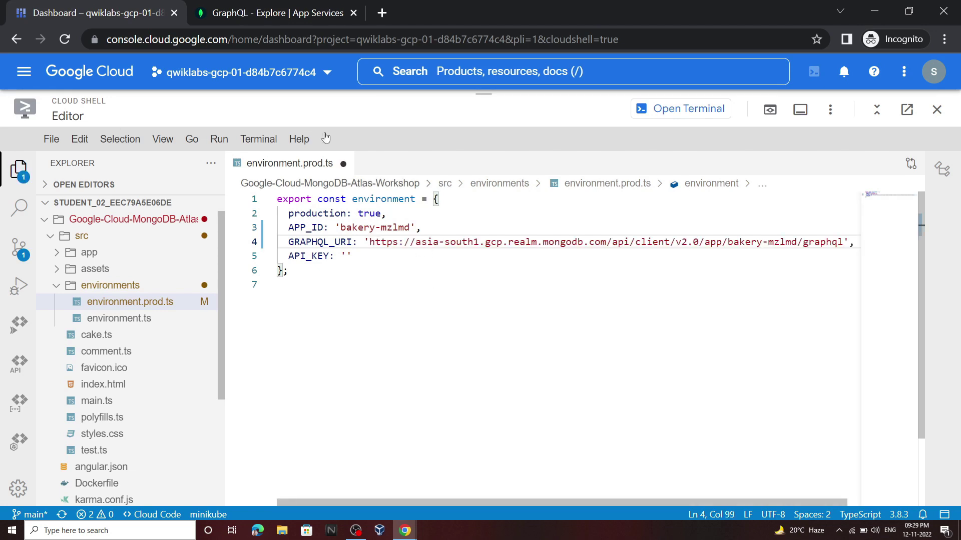
Enable the API Keys authentication provider for the Bakery app in App Services, save the draft and deploy it.
click(240, 6)
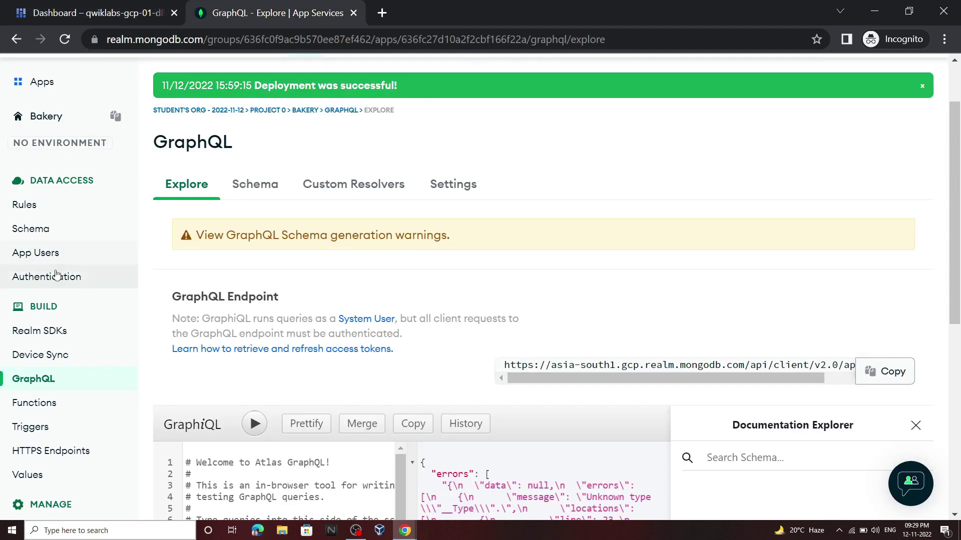
click(107, 276)
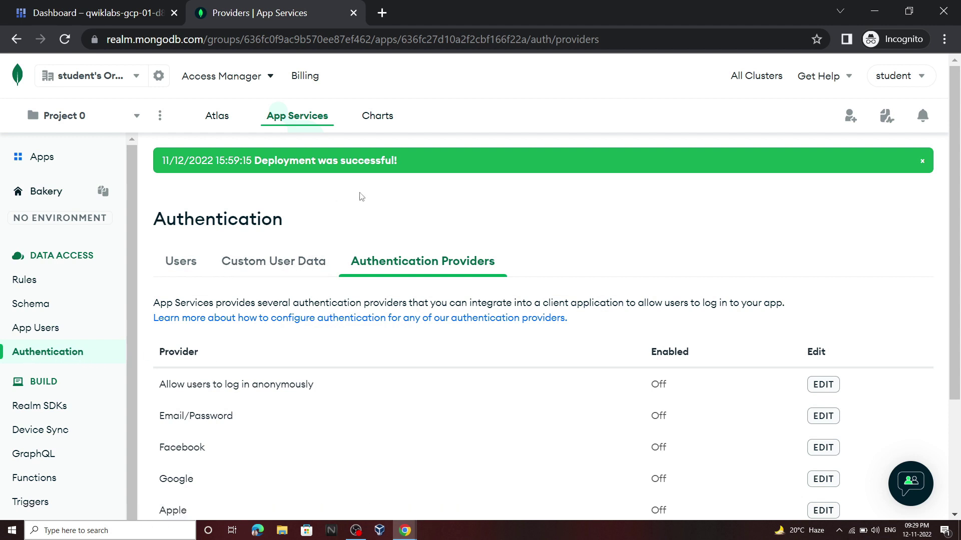
scroll(356, 270, down, 3)
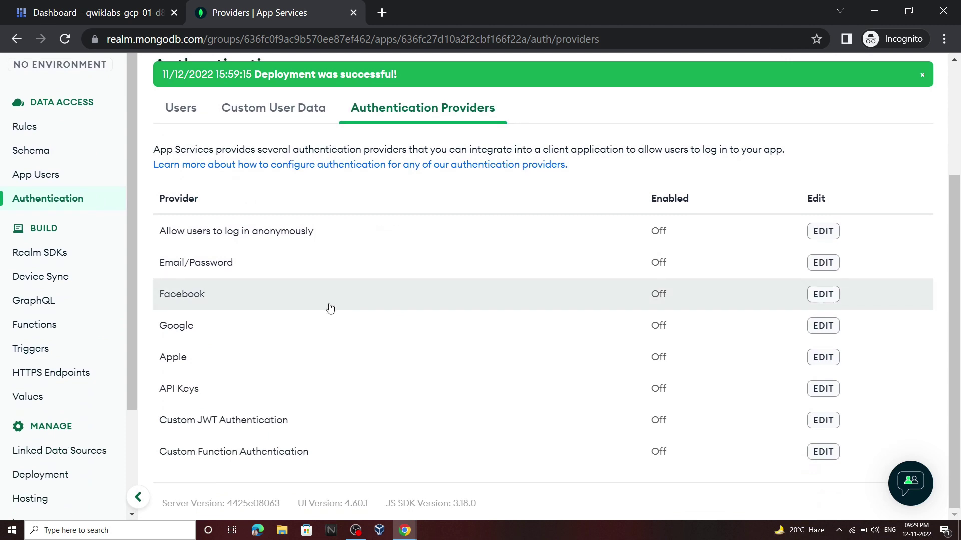
click(804, 388)
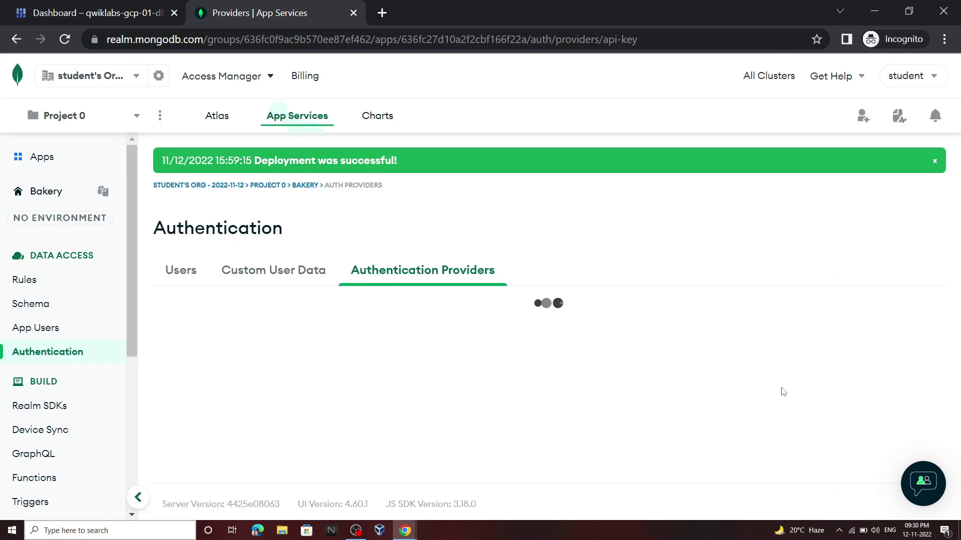
click(558, 329)
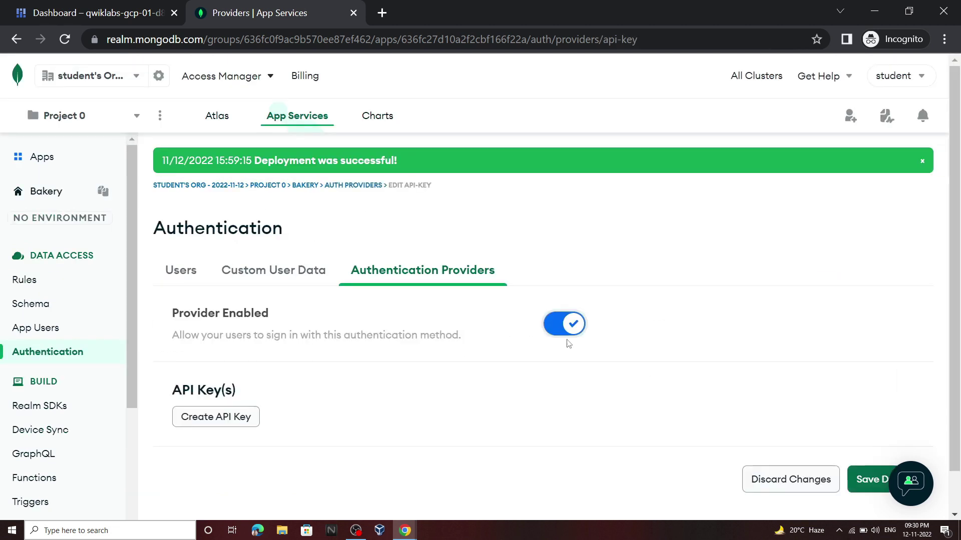
scroll(802, 390, down, 1)
click(867, 435)
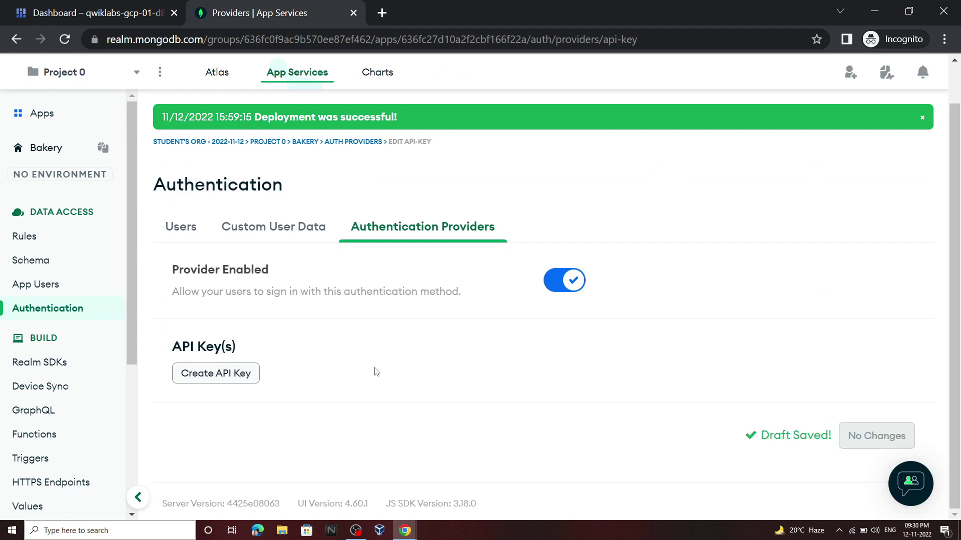
click(537, 118)
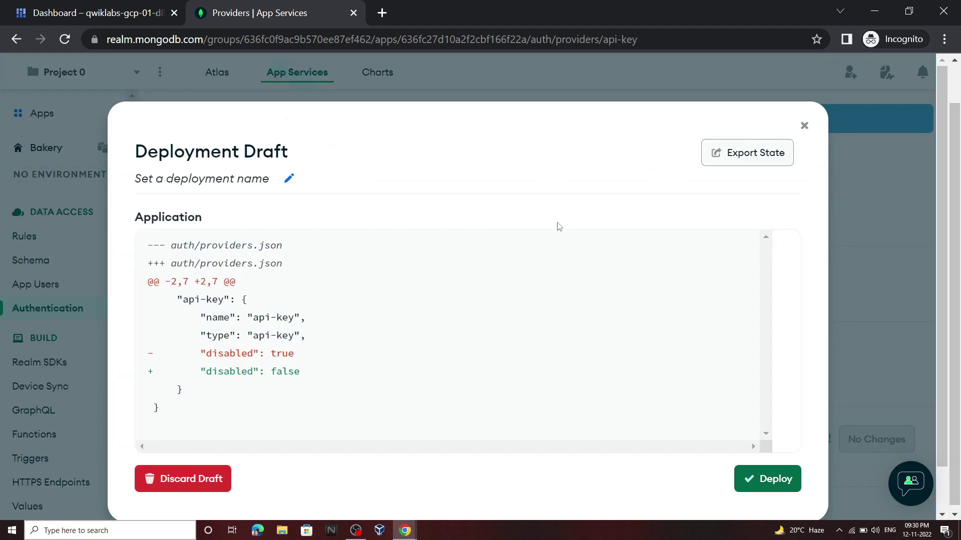
click(785, 476)
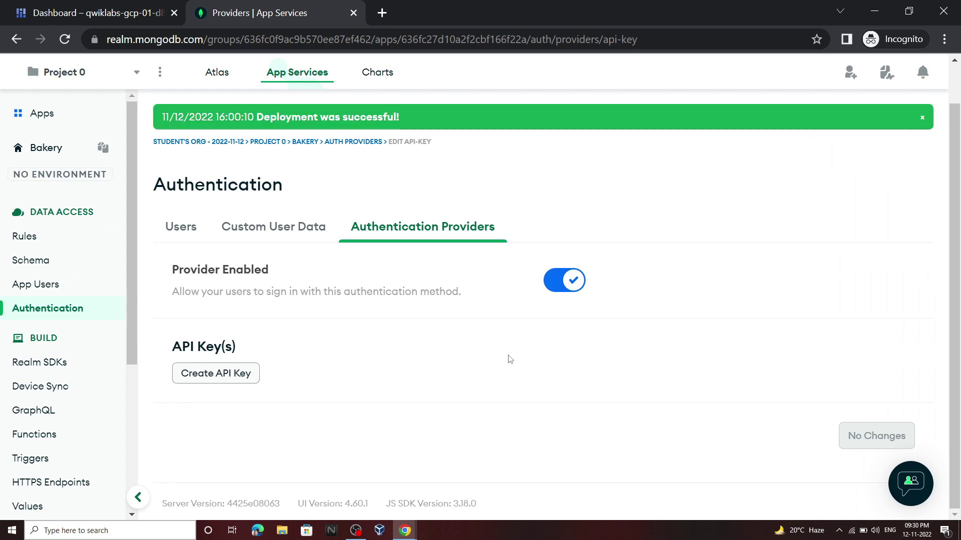
Create an API key named TechVine under the API Keys authentication provider.
click(230, 381)
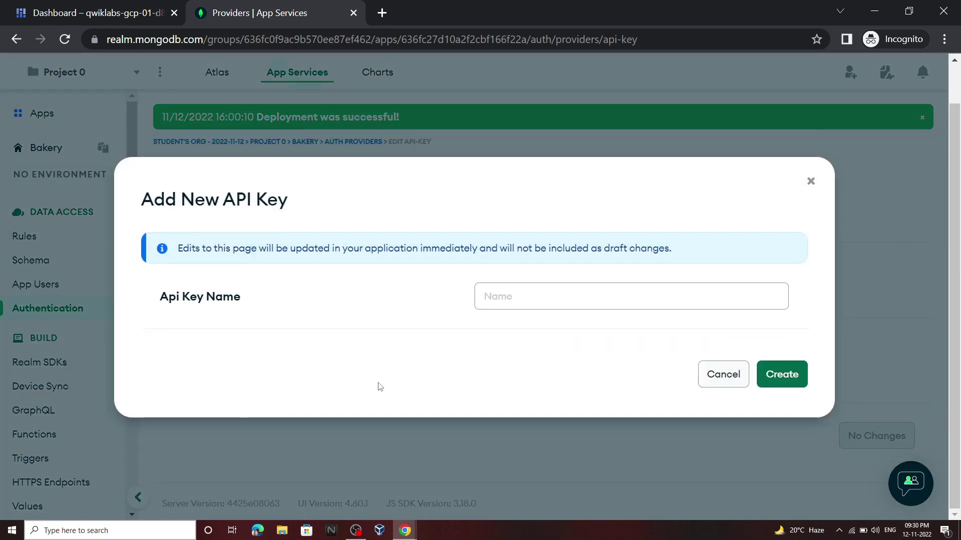
click(611, 292)
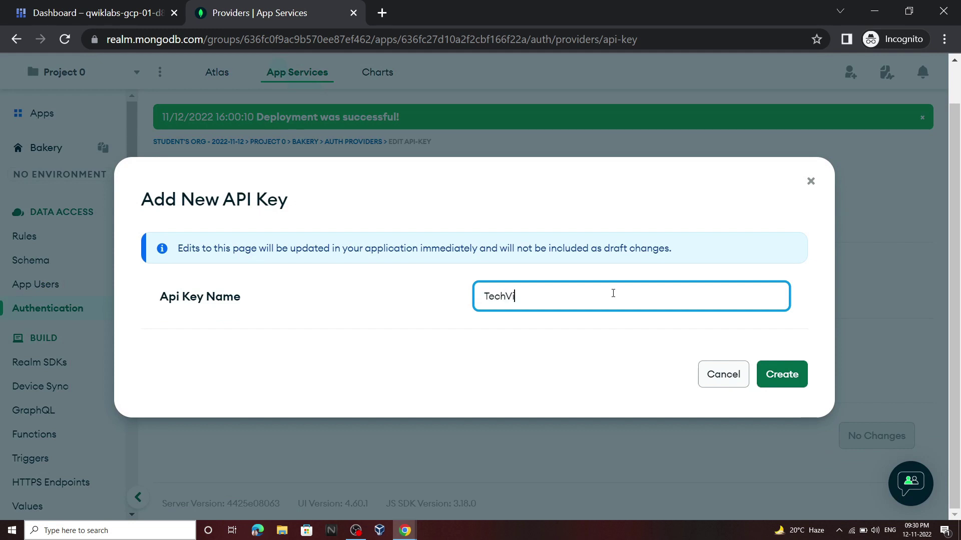
click(784, 374)
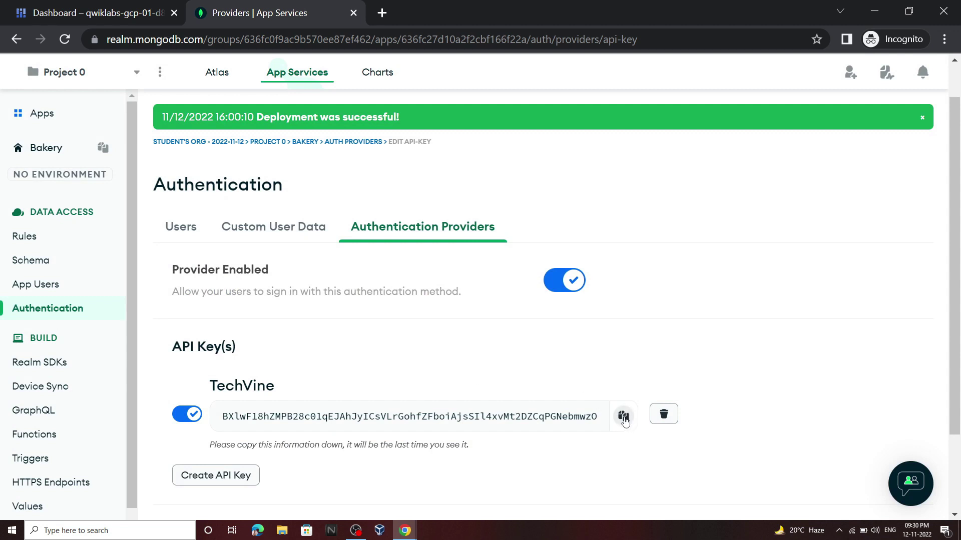
Paste the new API key into API_KEY in environment.prod.ts in the Cloud Shell Editor and save all files.
key(ctrl+shift+Tab)
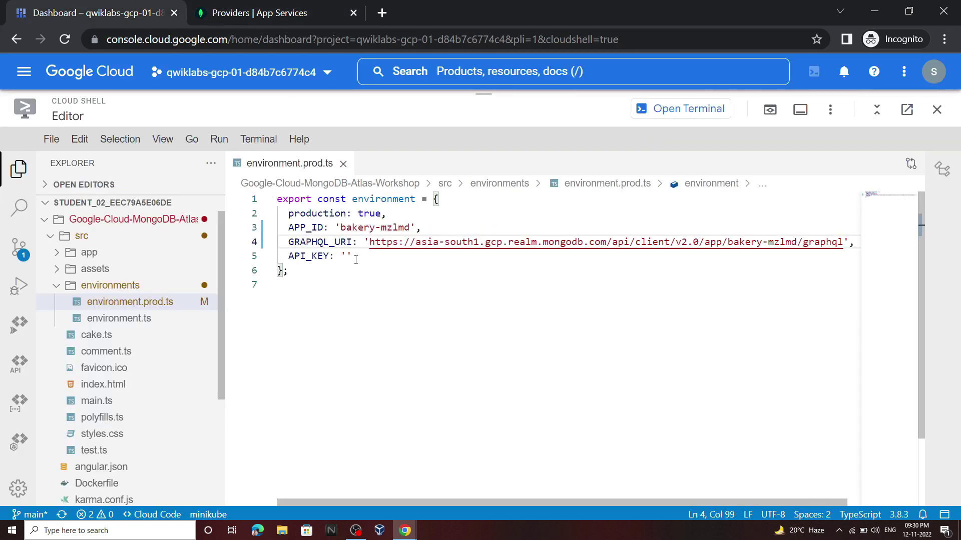
click(346, 257)
key(ctrl+v)
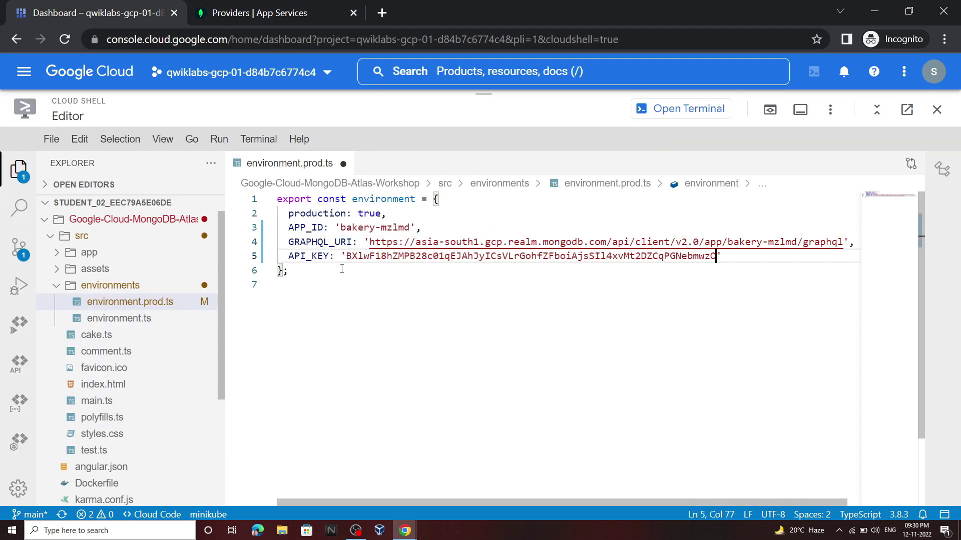
click(51, 139)
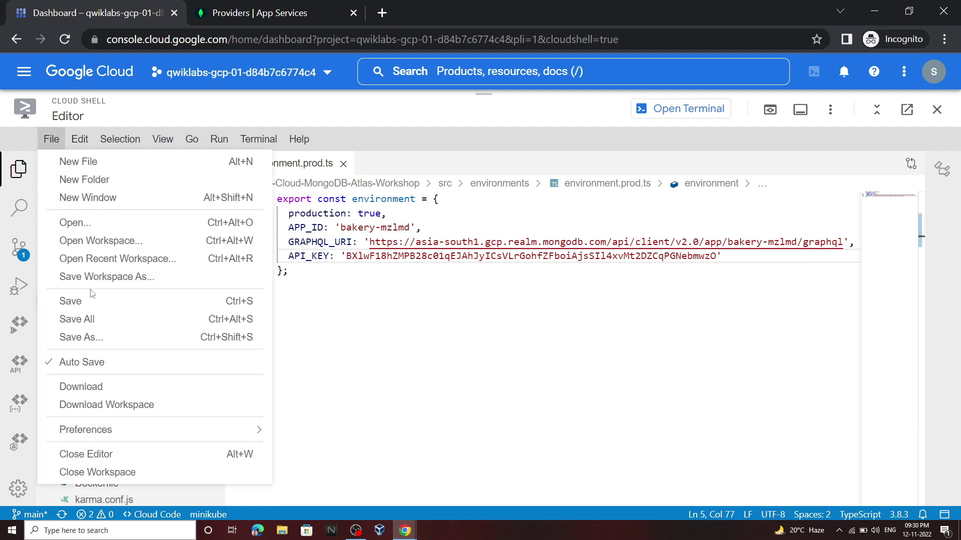
click(88, 319)
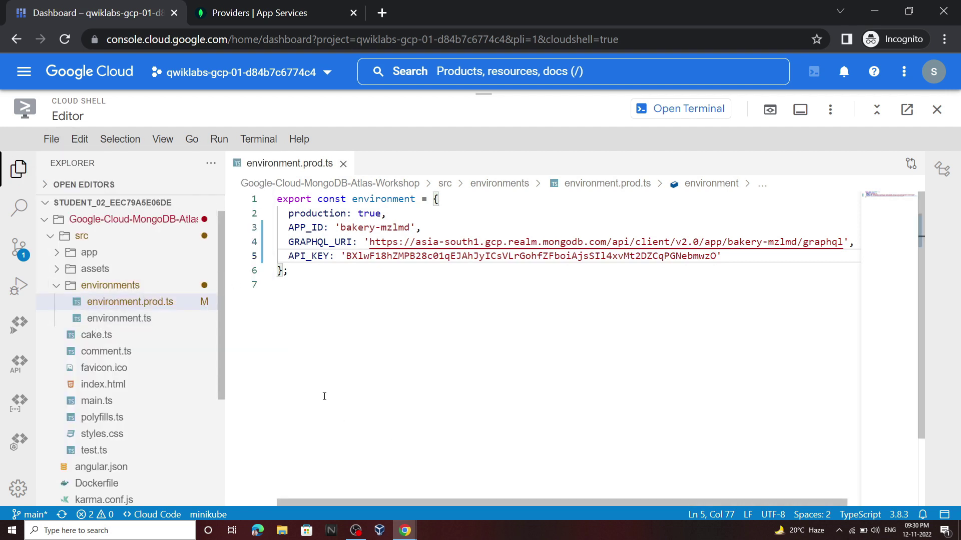
Start a Deploy to Cloud Run configuration with Cloud Code and show its detailed logs in a smaller output area.
click(18, 327)
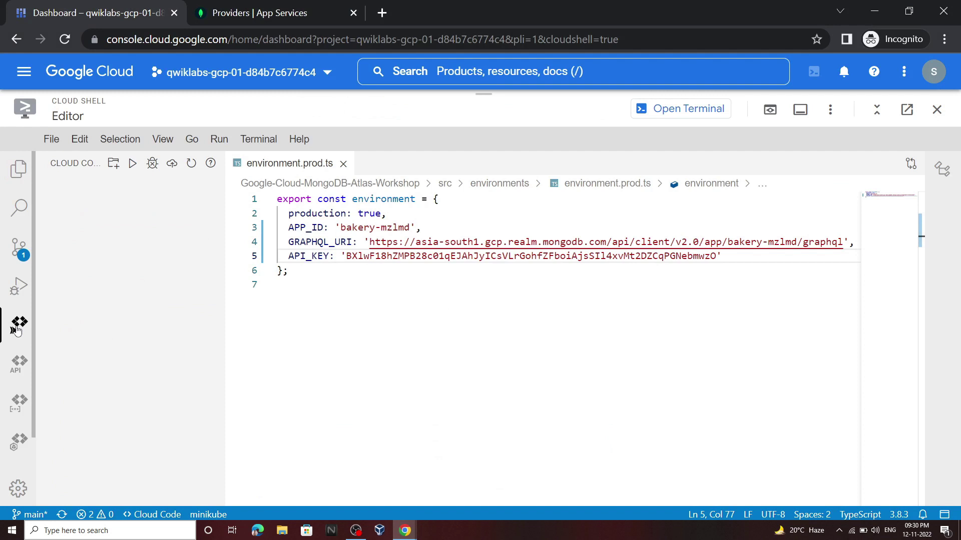
click(172, 164)
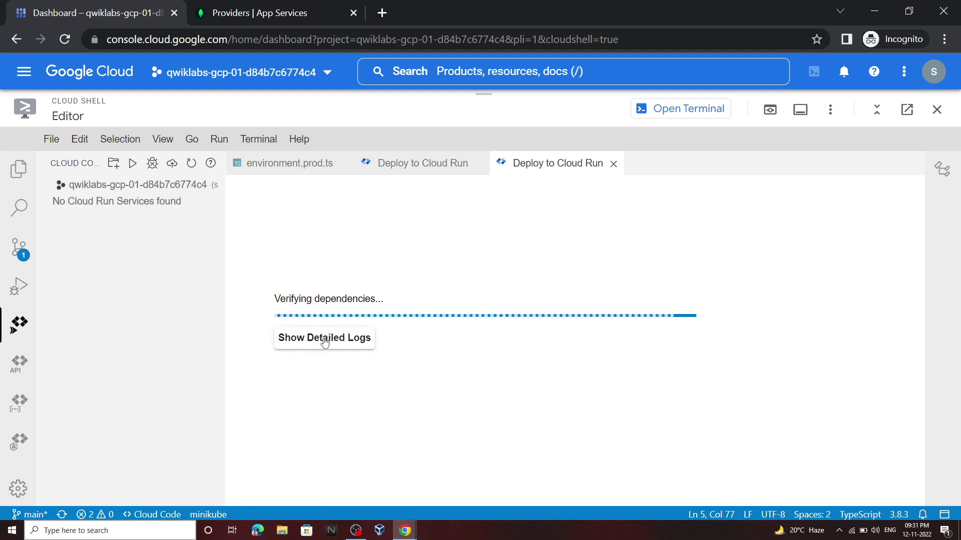
click(324, 342)
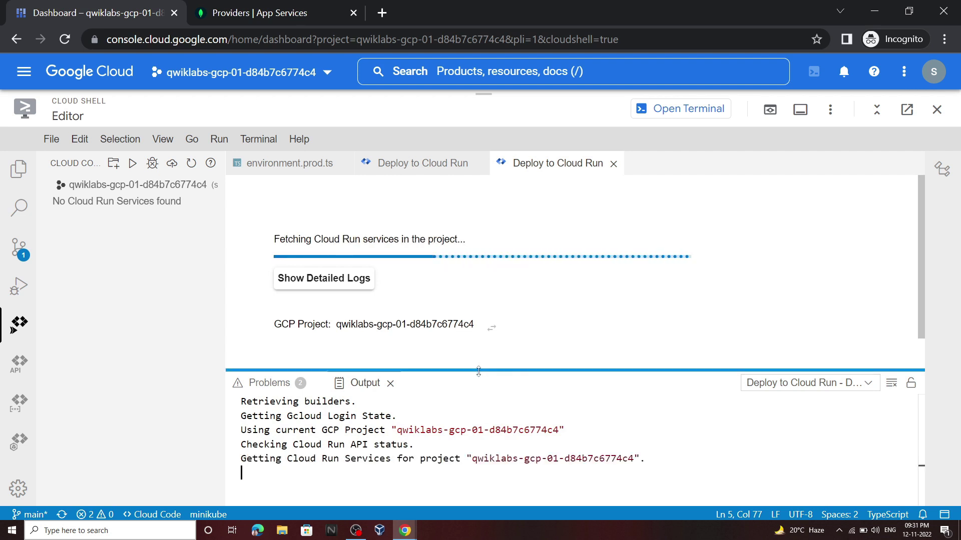
drag(479, 380, 478, 404)
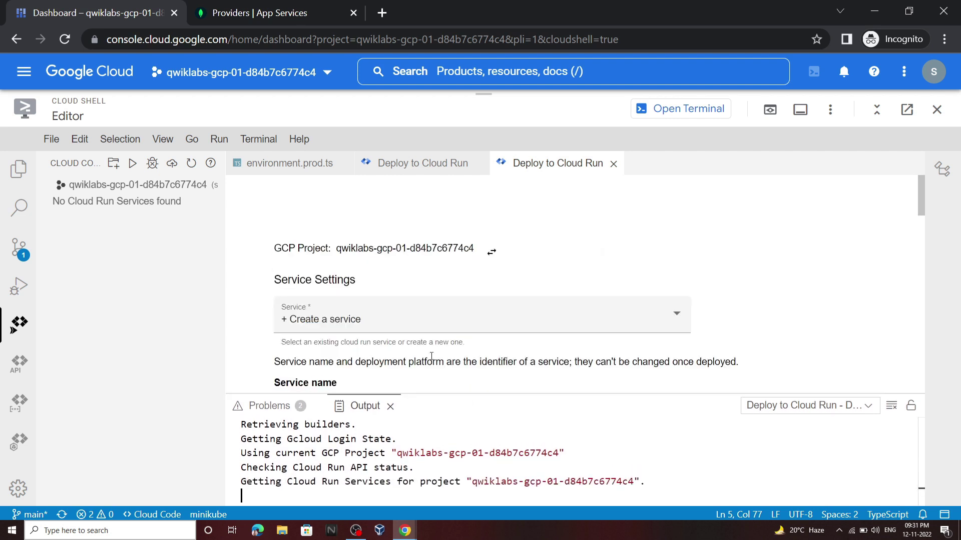
Copy the service name bakery-web-app from the lab instructions and set it as the new Cloud Run service's name.
scroll(406, 328, down, 1)
mouse_move(407, 530)
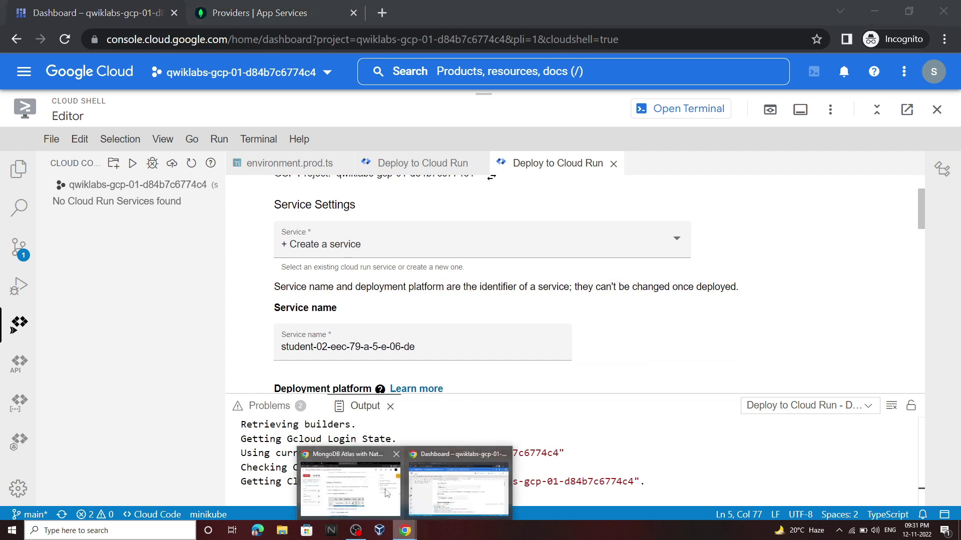
click(351, 489)
scroll(446, 365, up, 5)
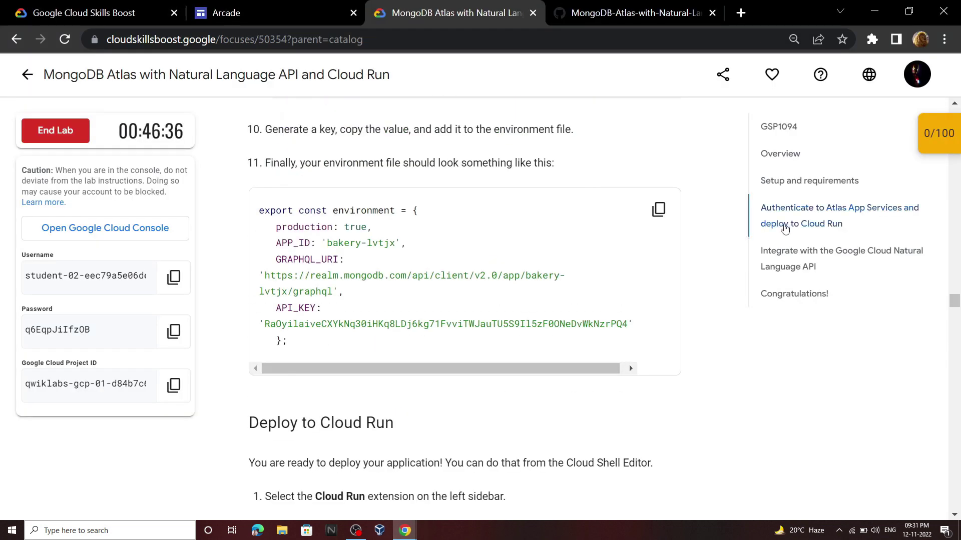
scroll(424, 231, down, 11)
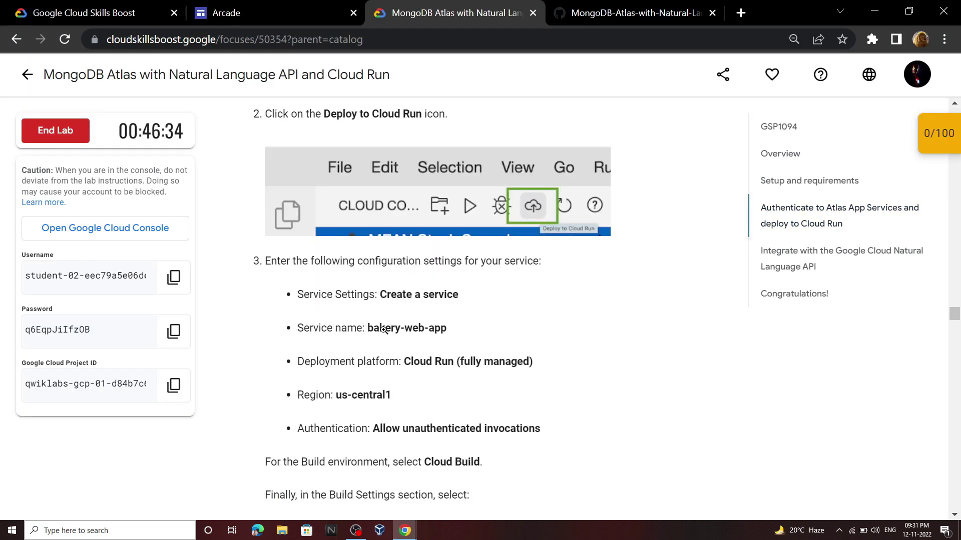
drag(369, 219, 469, 225)
key(ctrl+c)
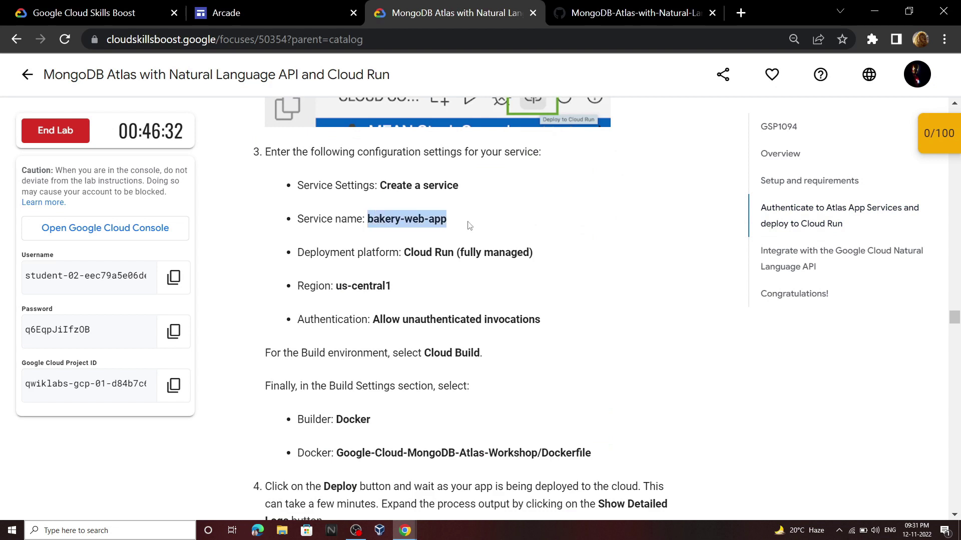
mouse_move(405, 530)
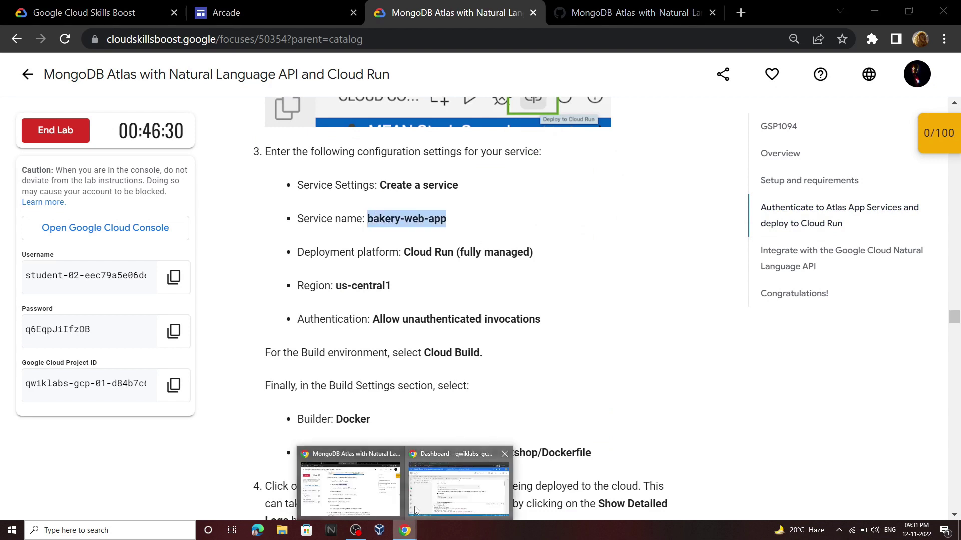
click(448, 476)
click(422, 343)
key(ctrl+a)
key(ctrl+v)
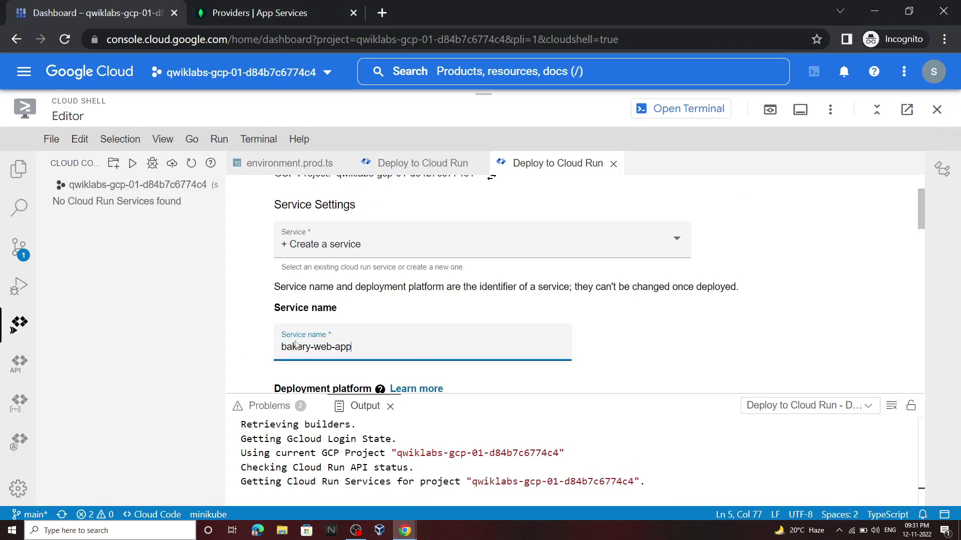
scroll(371, 307, down, 3)
scroll(371, 307, down, 5)
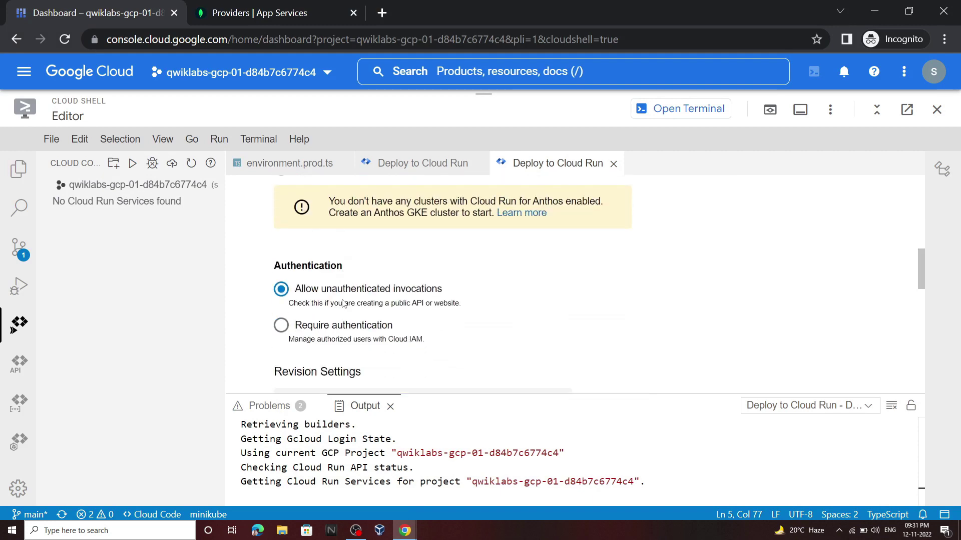
Set the build environment to Cloud Build and deploy the bakery-web-app service.
scroll(345, 304, down, 7)
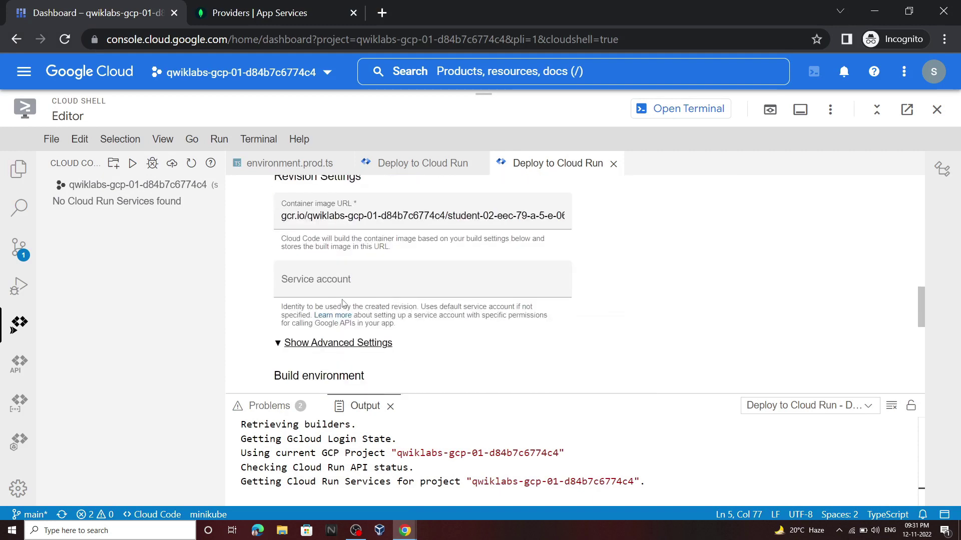
click(281, 291)
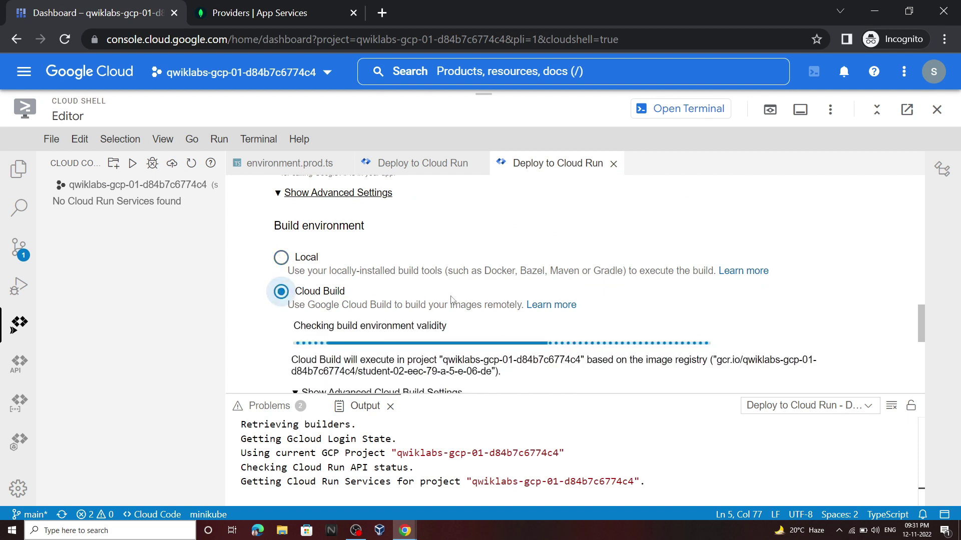
scroll(450, 299, down, 6)
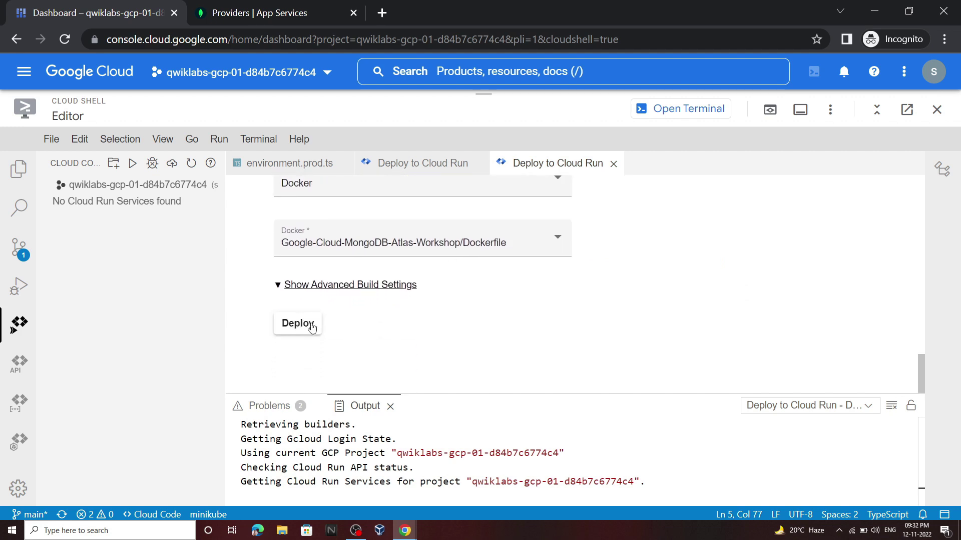
click(298, 324)
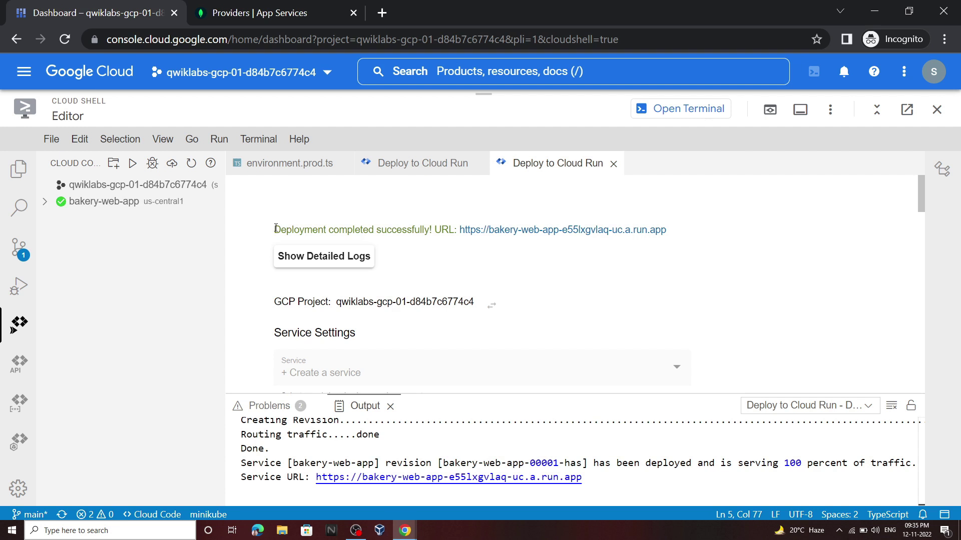
View the deployed Bakery web app through its service URL and return to the Cloud Shell Editor.
drag(275, 228, 493, 230)
click(434, 251)
click(496, 232)
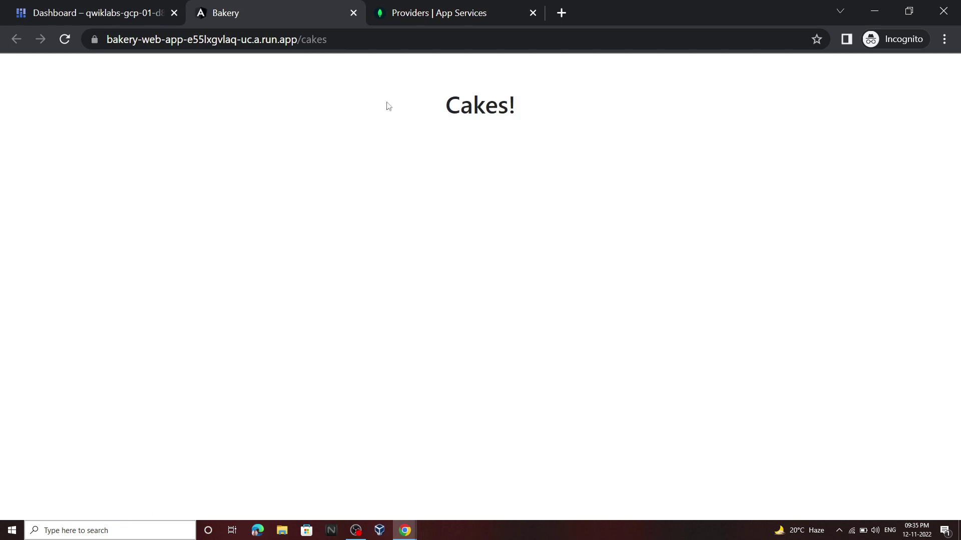
click(97, 4)
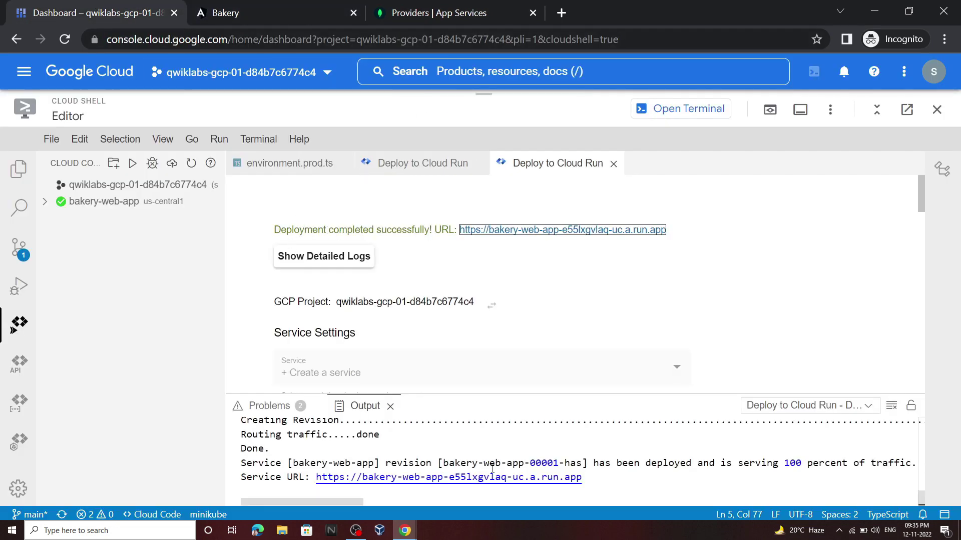
Check the lab progress for the task Deploy Bakery web app using Cloud Run.
mouse_move(405, 531)
click(386, 509)
scroll(396, 475, down, 10)
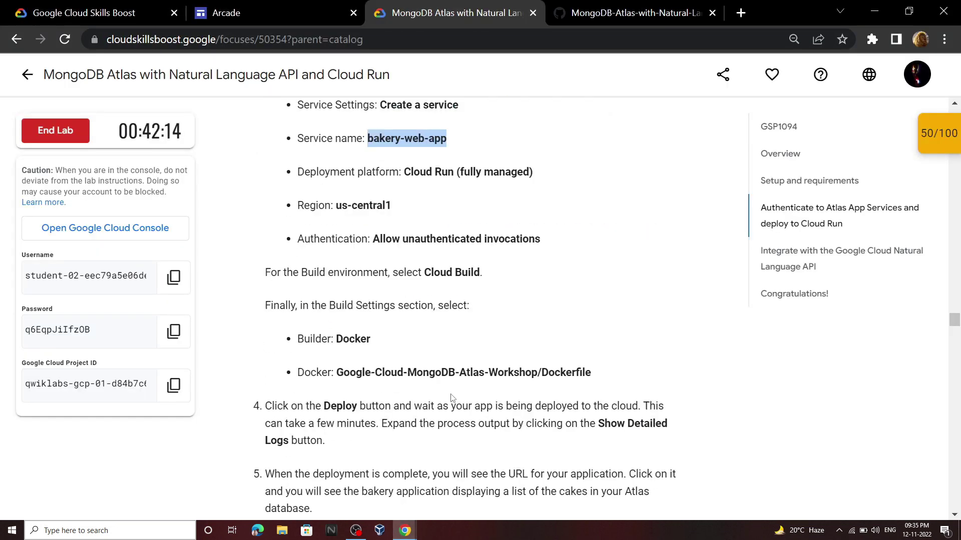
click(415, 407)
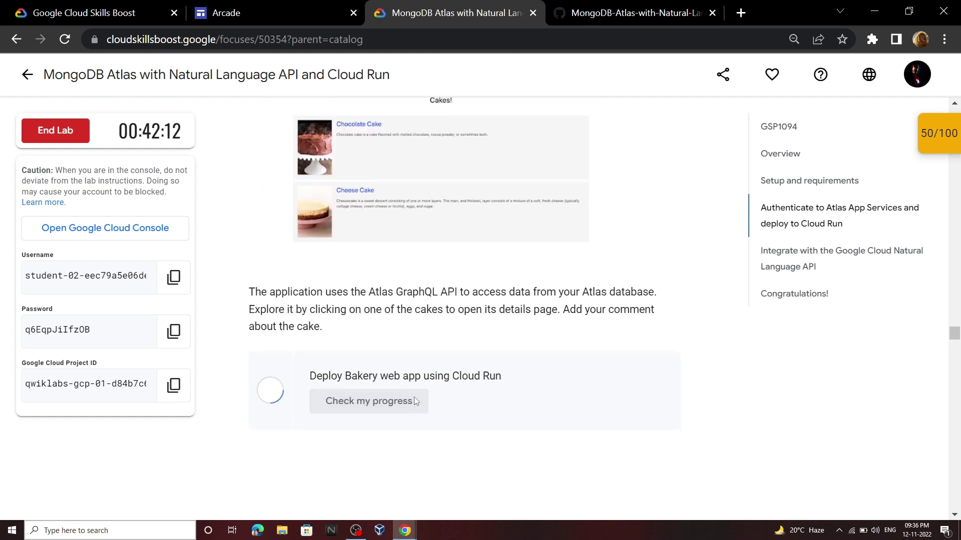
Copy the term Natural Language API from the lab instructions and open the API Library in the Google Cloud console.
scroll(425, 350, down, 10)
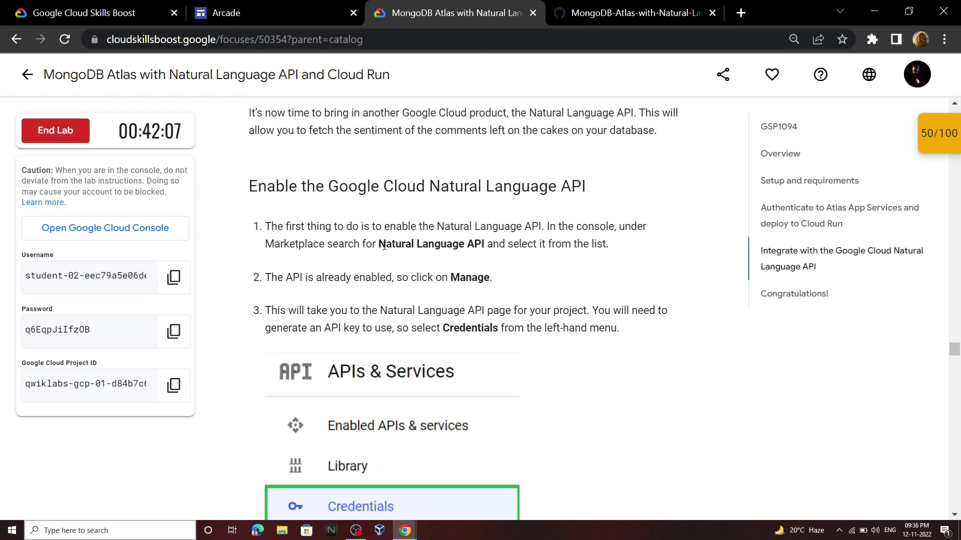
drag(378, 247, 477, 248)
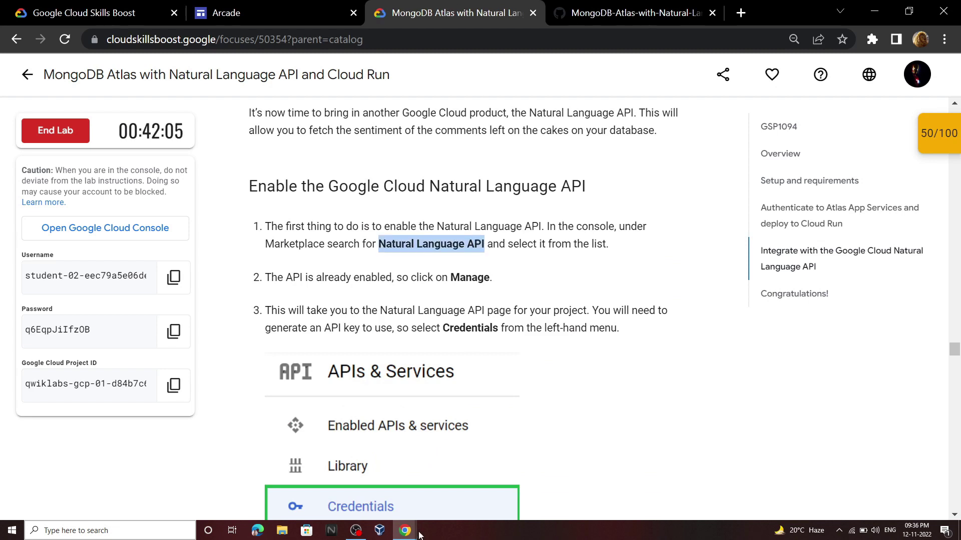
mouse_move(406, 531)
click(463, 480)
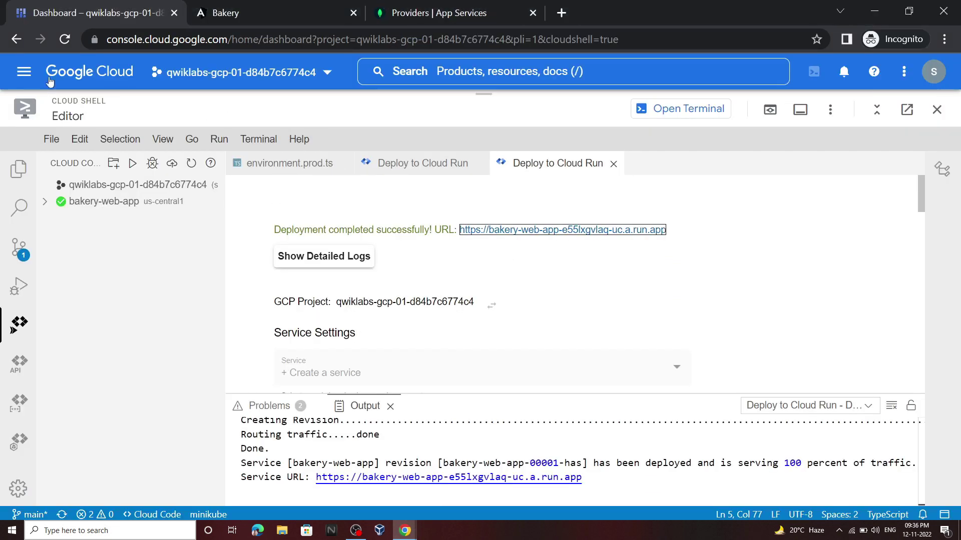
click(24, 71)
mouse_move(121, 226)
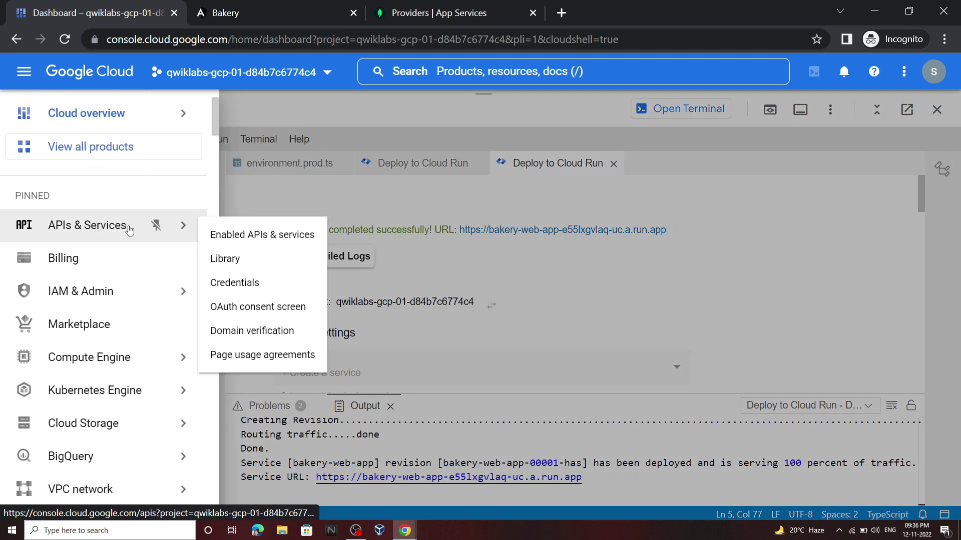
click(226, 260)
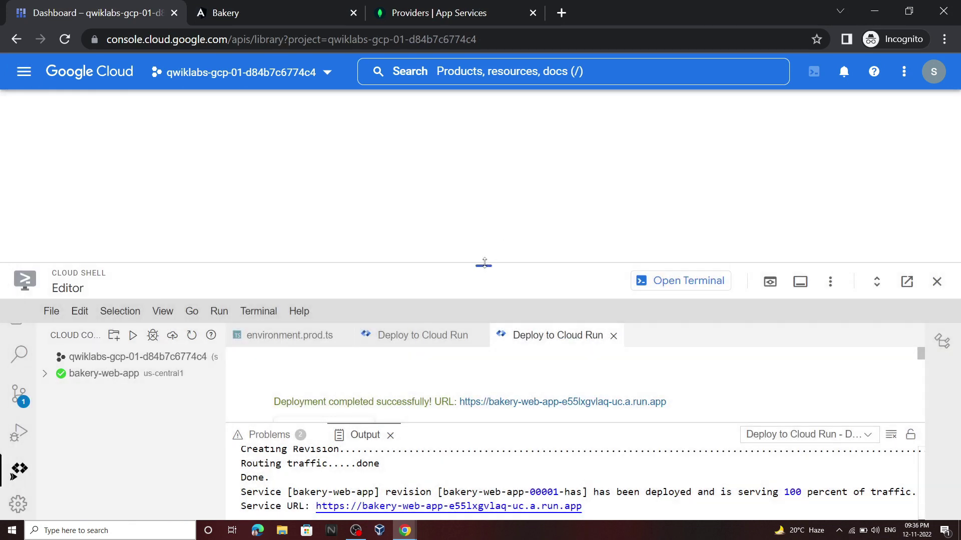
Search the API Library for Natural Language API and open the management page of Cloud Natural Language API.
drag(484, 263, 490, 488)
text(Natural Language API)
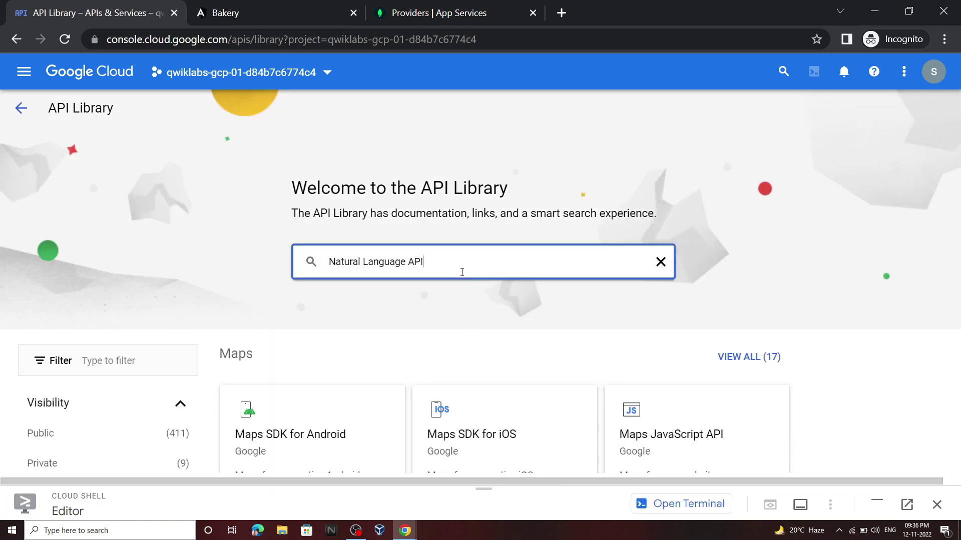
key(Return)
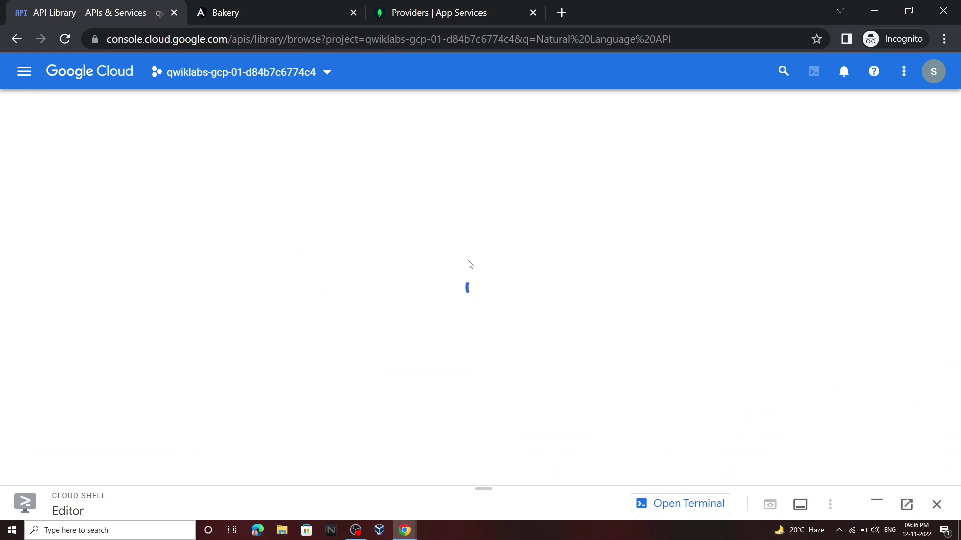
click(420, 245)
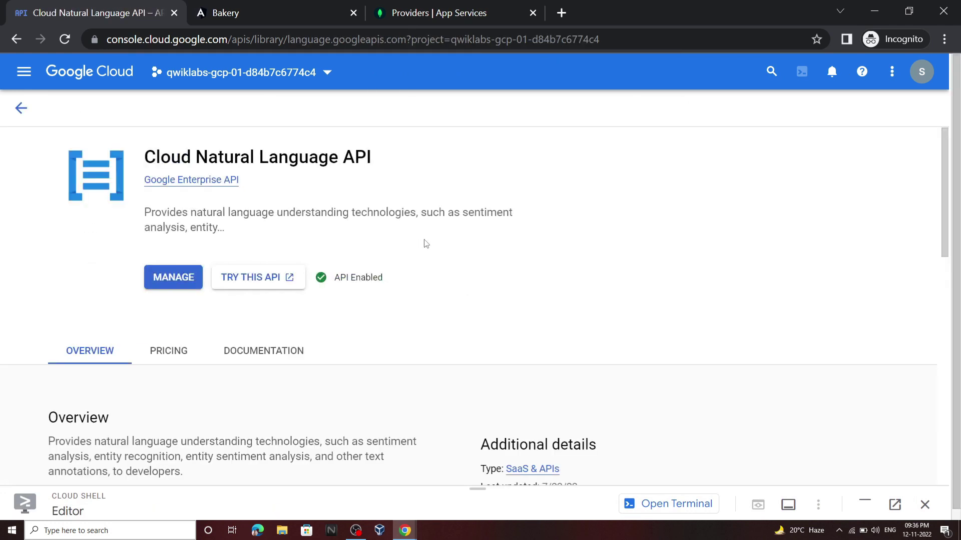
click(185, 275)
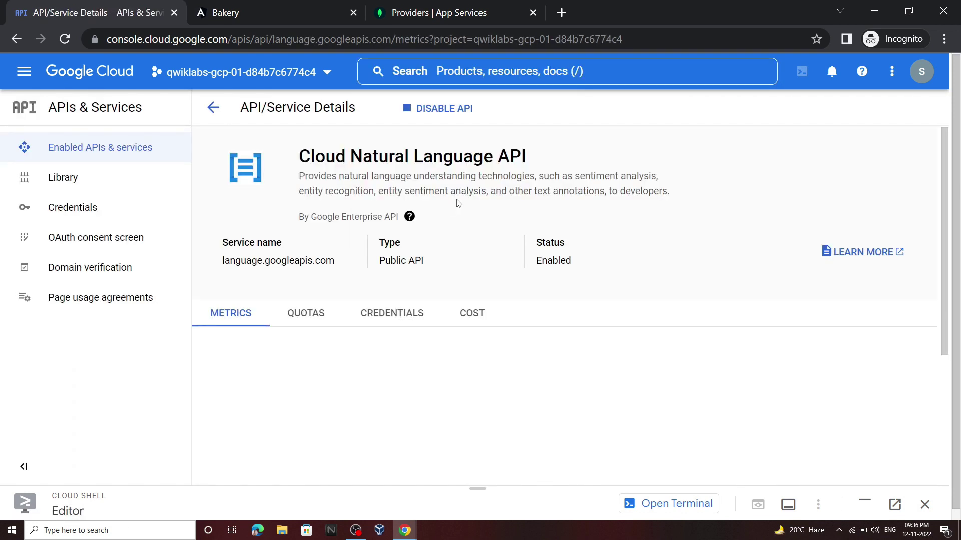
Create a new API key in the project's Credentials and copy it.
click(99, 209)
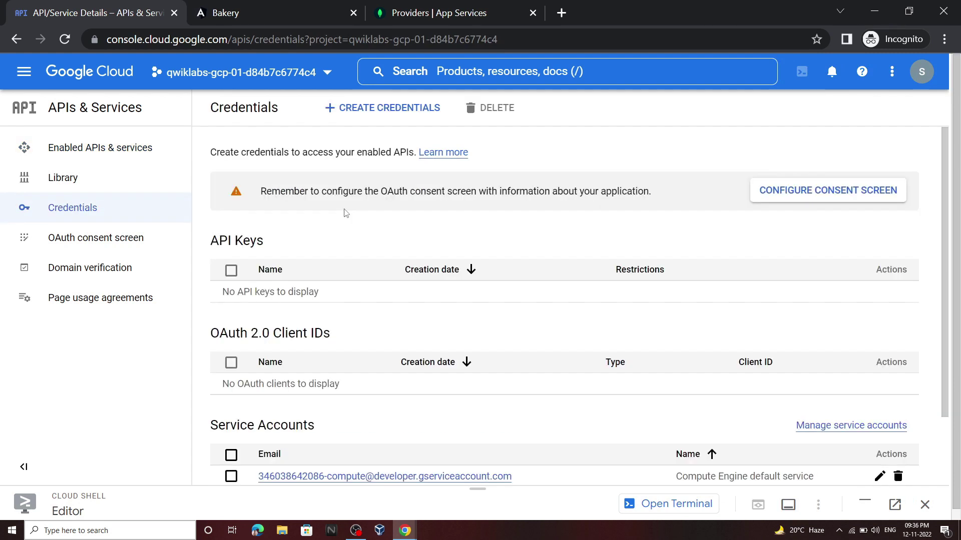
click(378, 107)
click(377, 151)
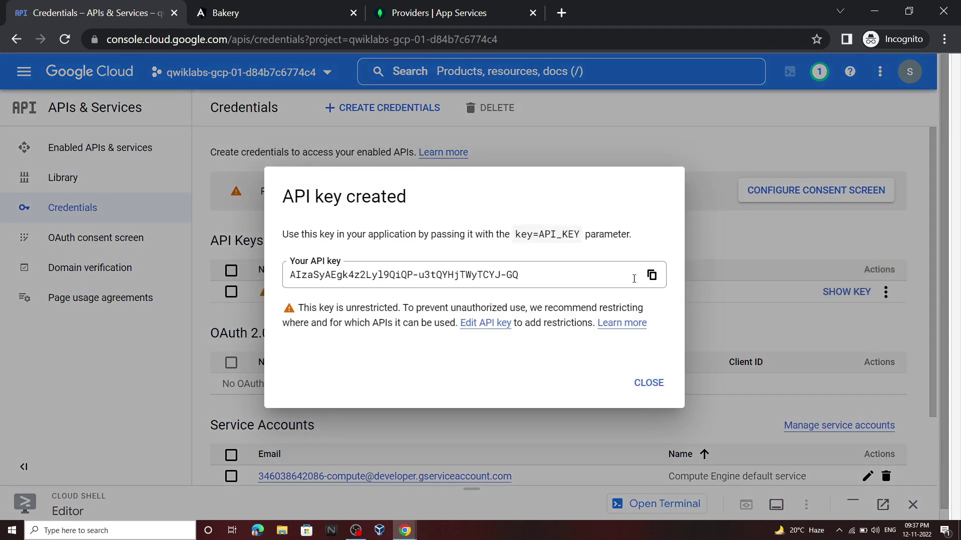
click(651, 277)
click(645, 383)
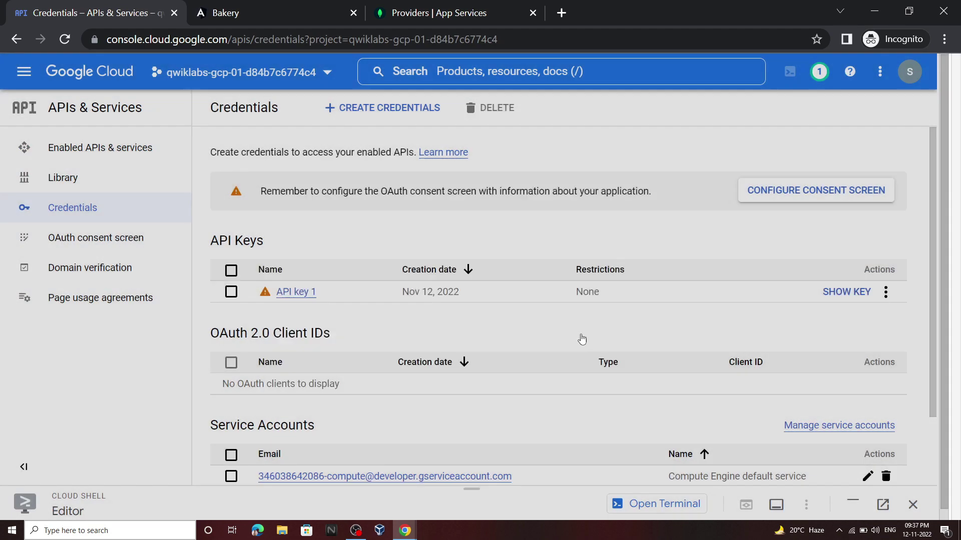
Paste the copied API key into the address bar of a new browser tab to keep it at hand.
click(561, 12)
key(ctrl+v)
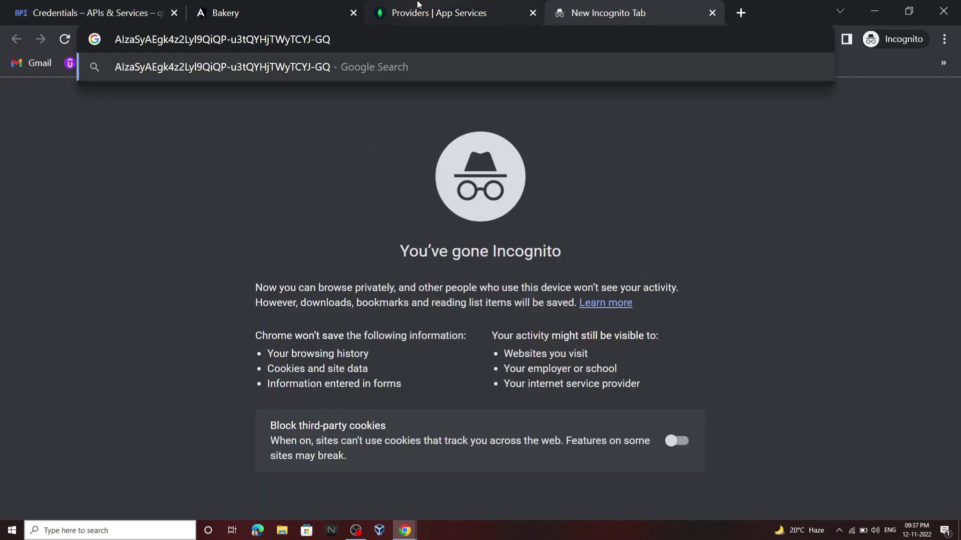
click(150, 13)
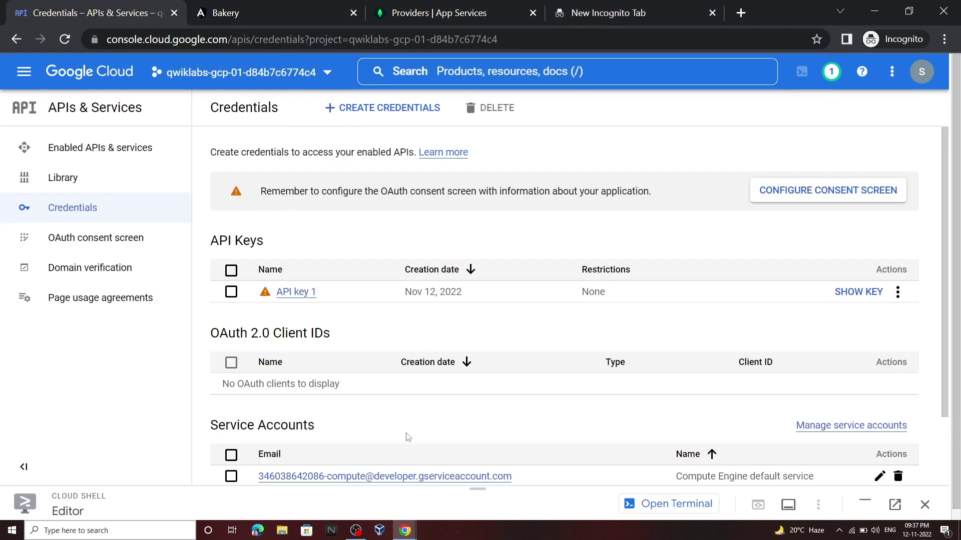
Copy the value name gcpAPIKey from the lab's Value section and return to the Google Cloud console window.
mouse_move(405, 531)
click(350, 481)
scroll(413, 366, down, 5)
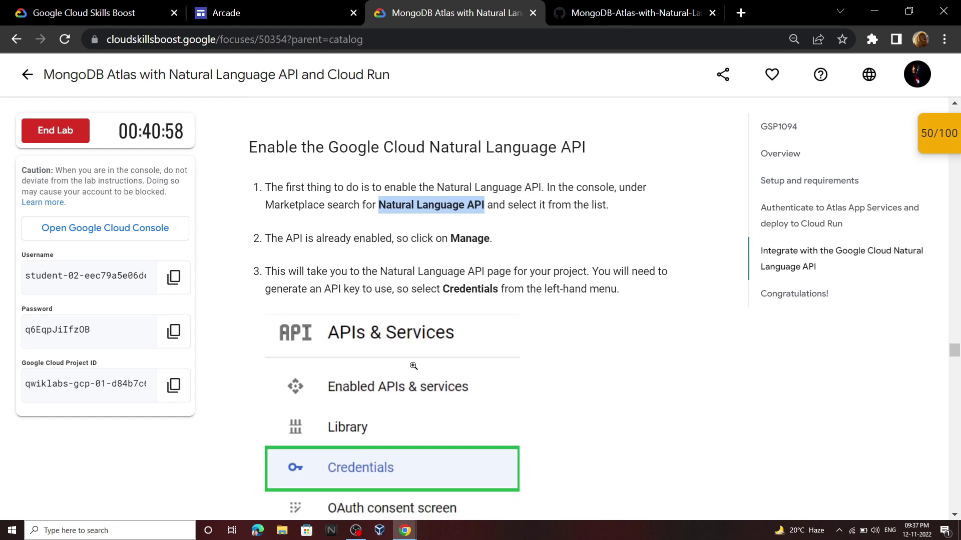
scroll(414, 366, down, 3)
scroll(414, 370, down, 6)
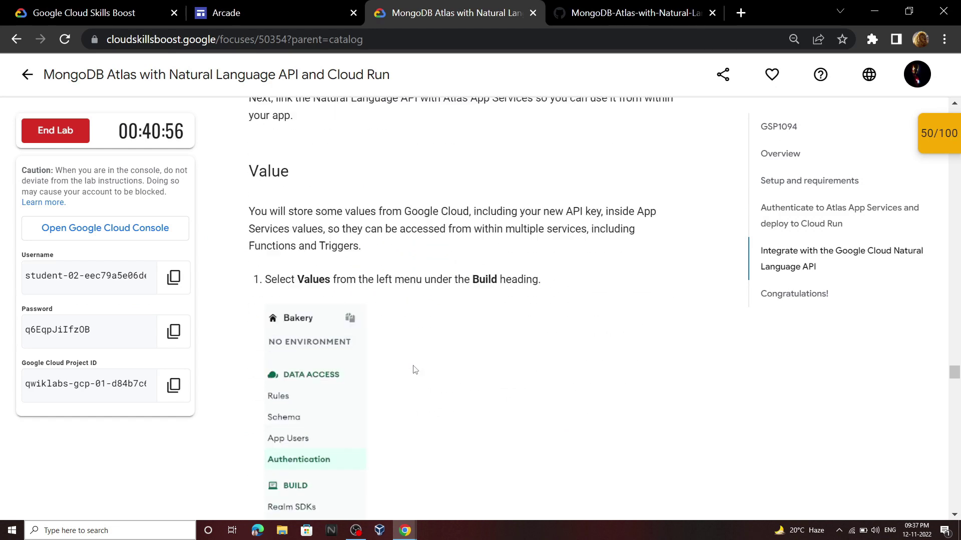
scroll(413, 370, down, 9)
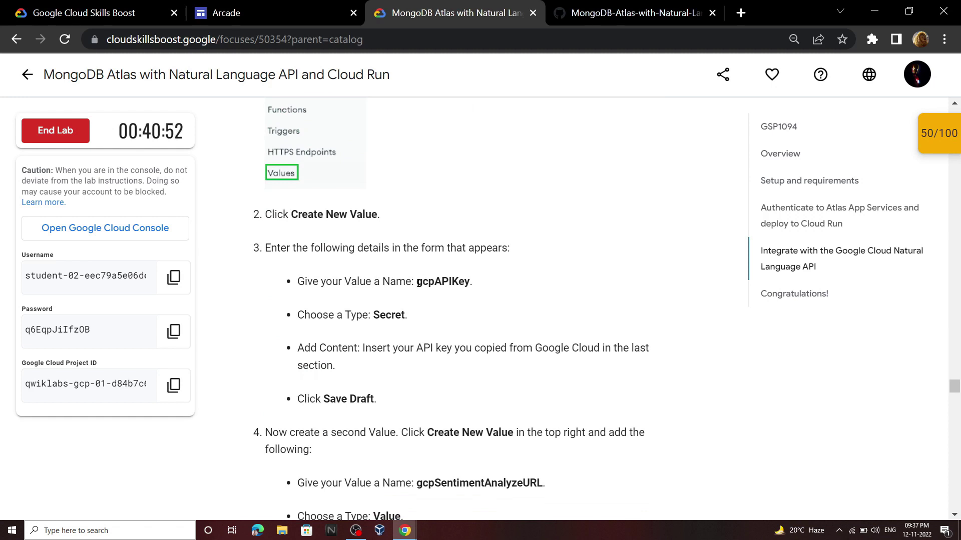
drag(418, 283, 471, 283)
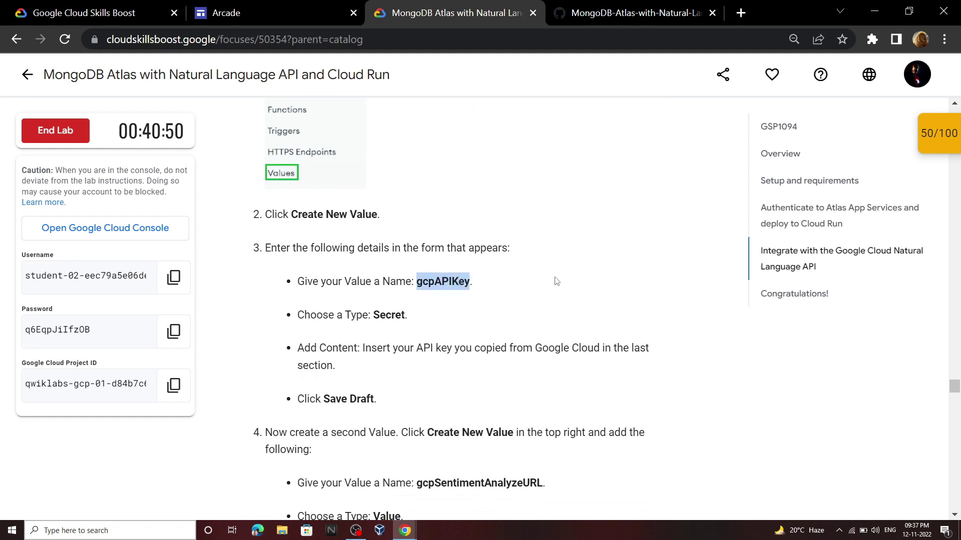
mouse_move(416, 532)
click(429, 481)
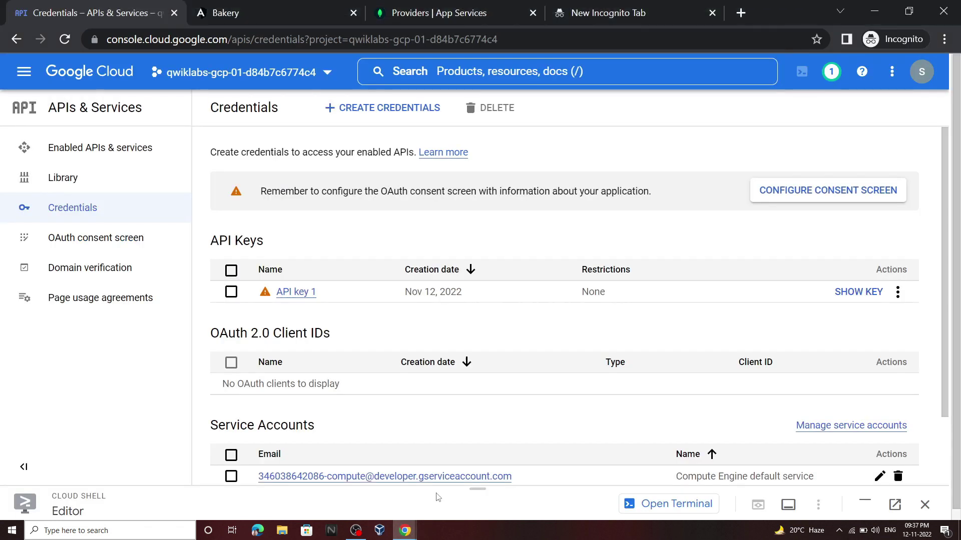
Start a new value in the Bakery app's App Services, named gcpAPIKey with the type Secret.
click(427, 8)
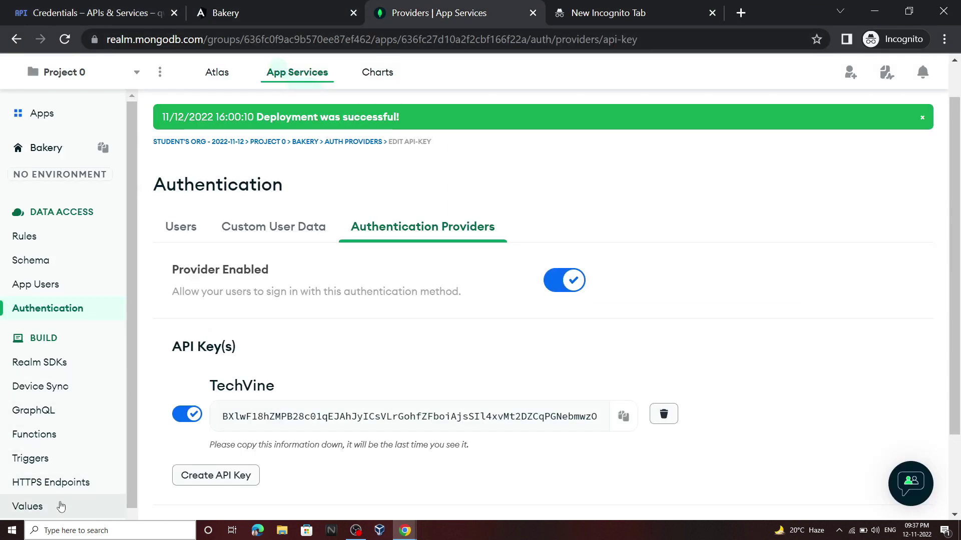
click(40, 507)
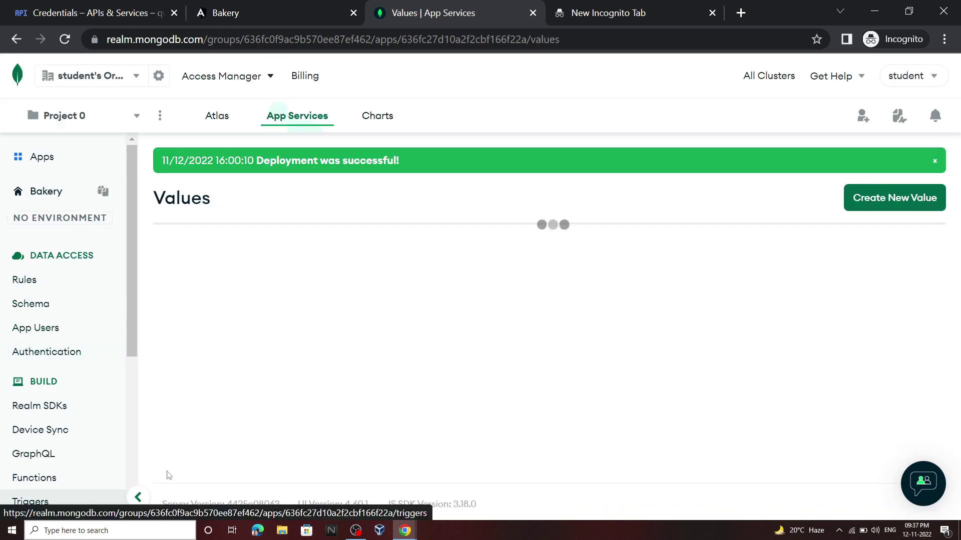
click(520, 422)
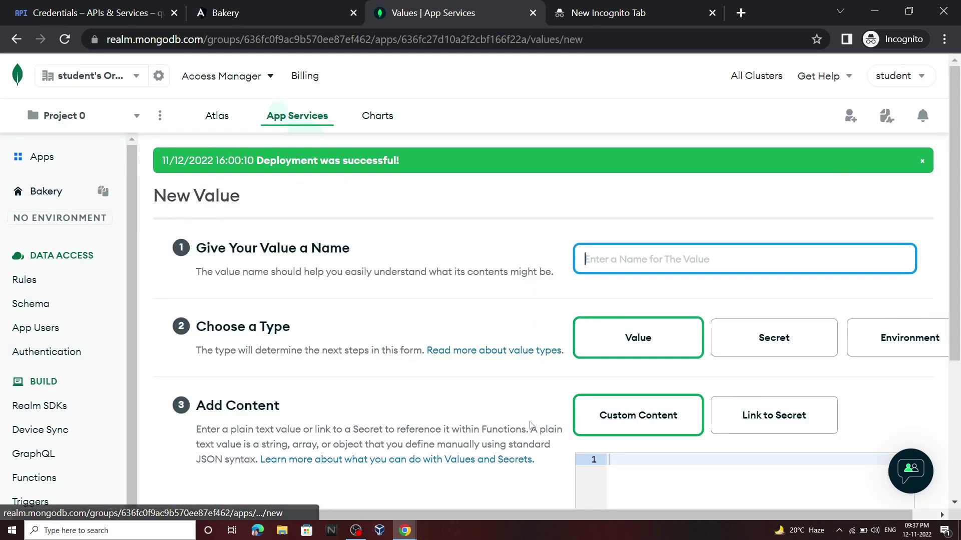
text(gcpAPIKey)
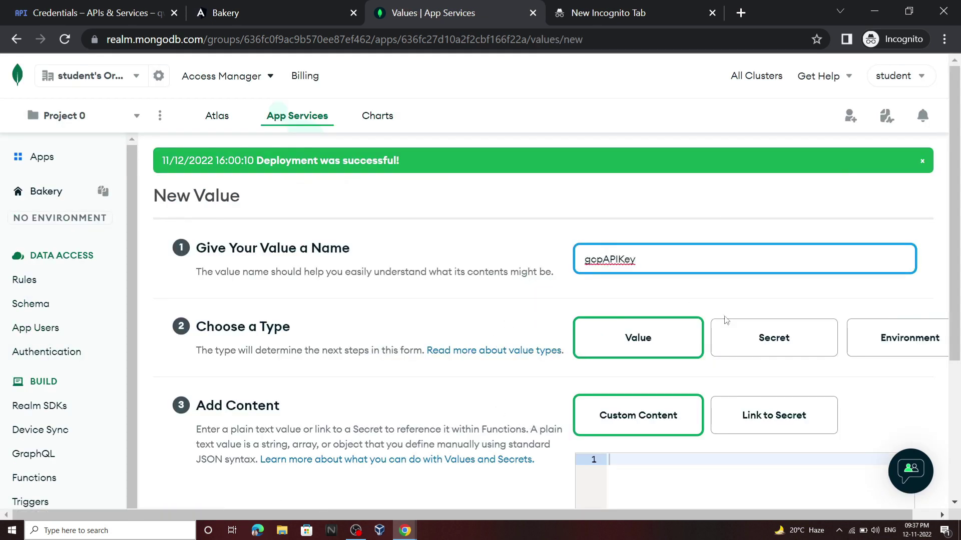
click(759, 346)
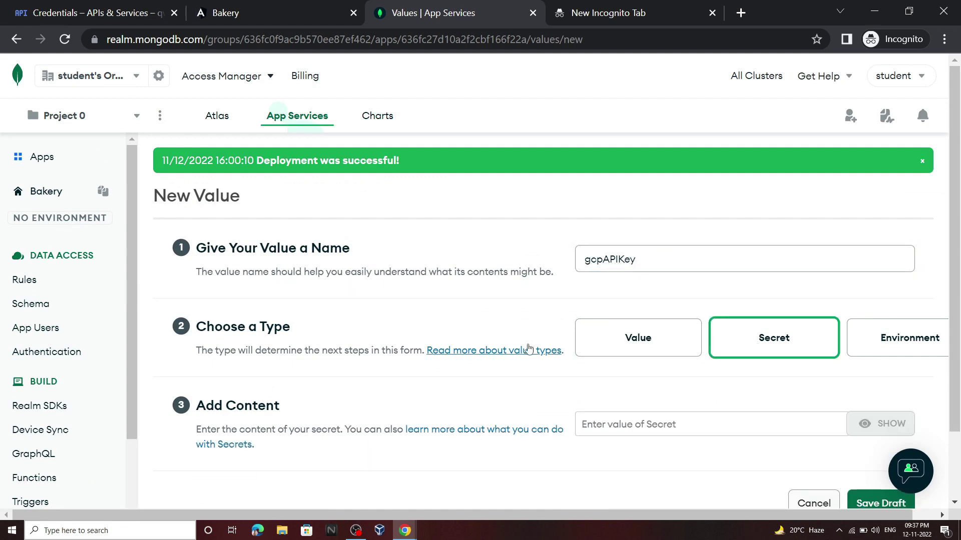
scroll(529, 349, down, 2)
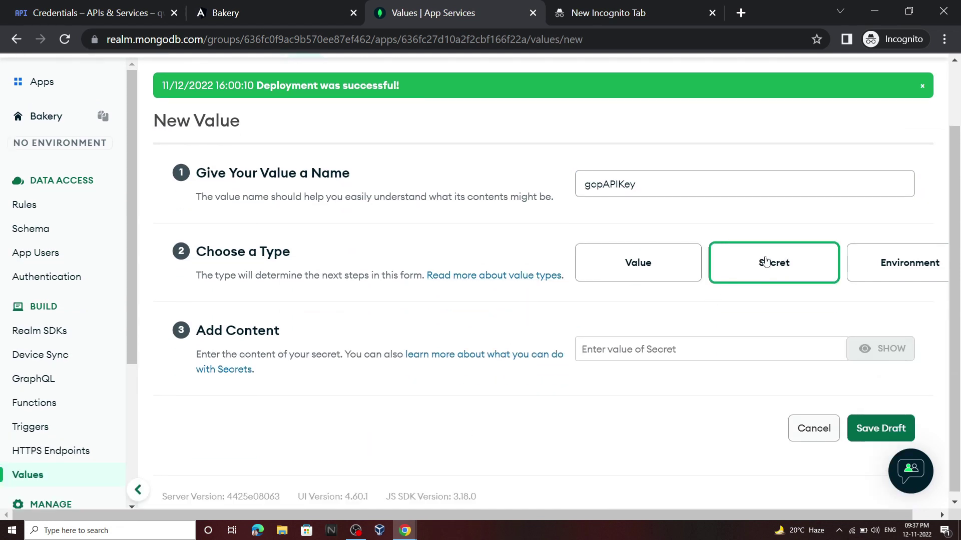
Copy the API key kept in the spare tab into the gcpAPIKey secret's content, check it unmasked, and save the draft.
click(597, 5)
key(ctrl+a)
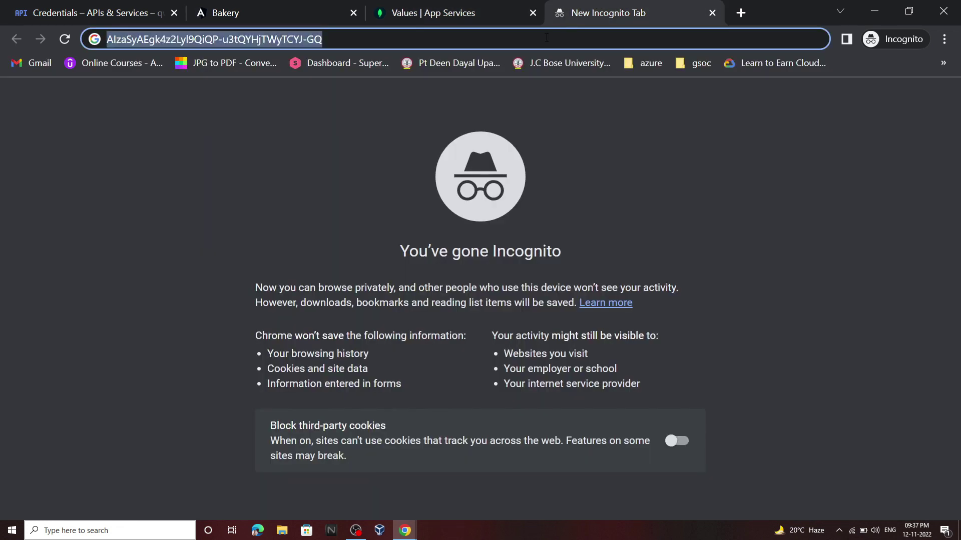
click(450, 12)
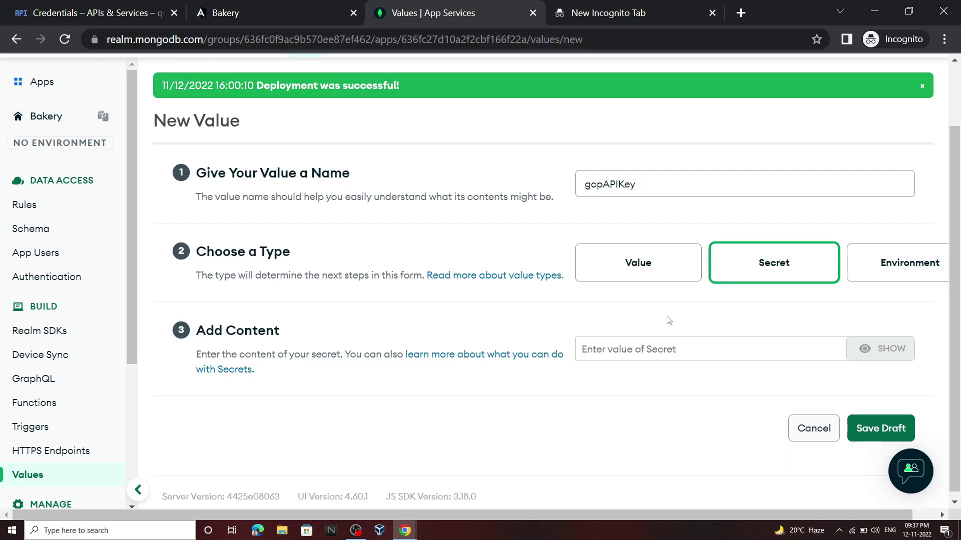
click(650, 353)
key(ctrl+v)
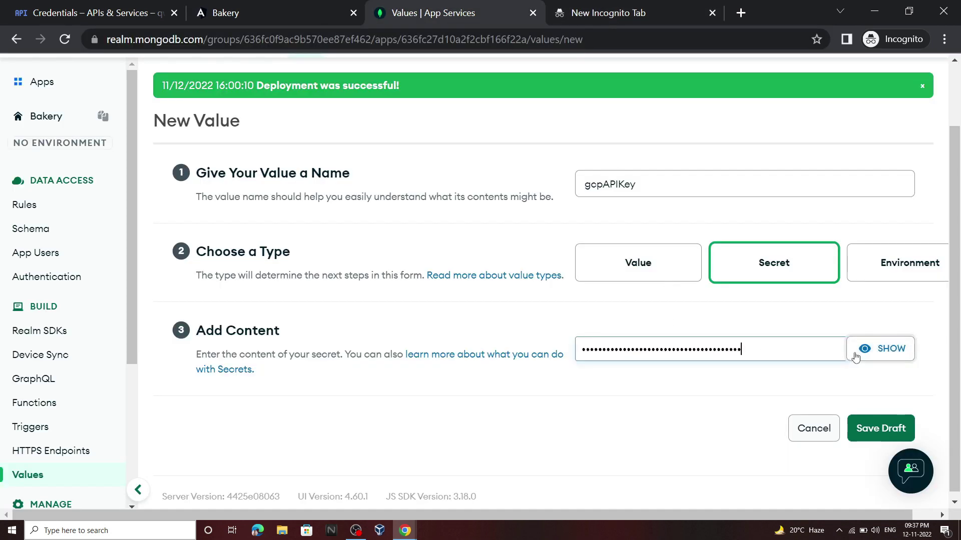
click(883, 348)
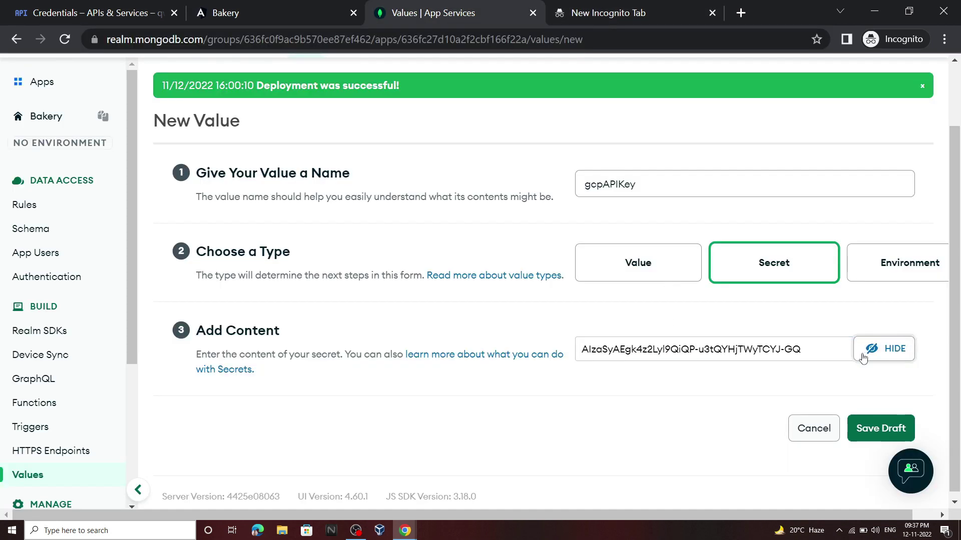
click(560, 22)
click(430, 13)
scroll(880, 399, down, 1)
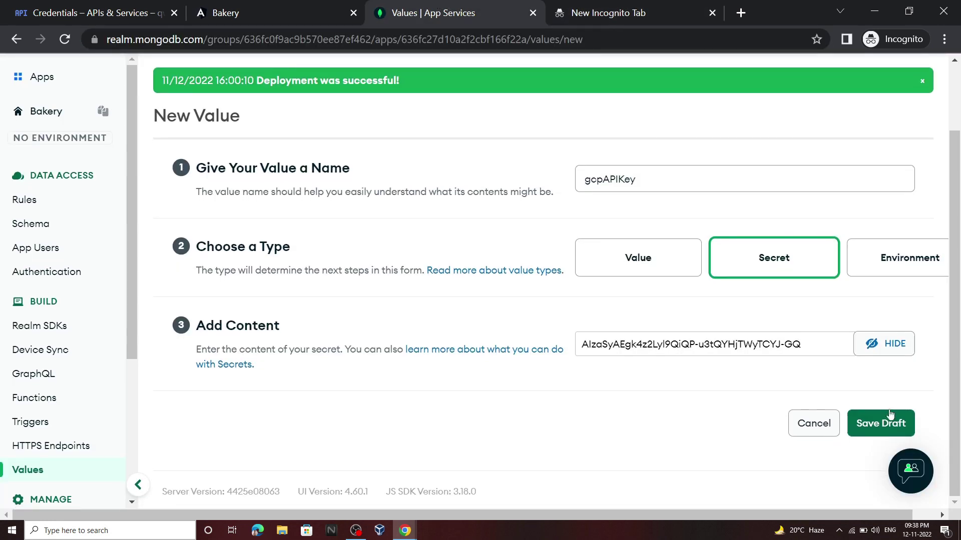
click(890, 415)
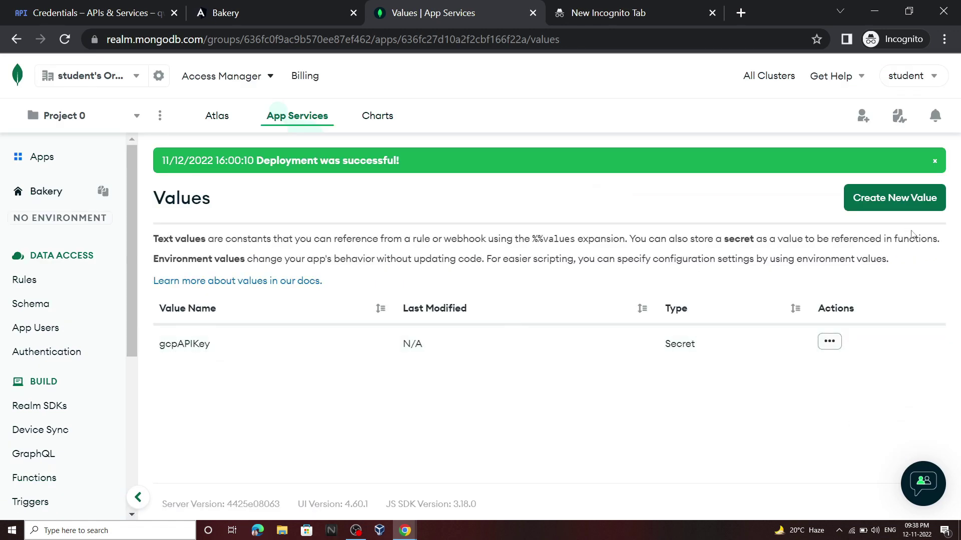
Start another new value and copy the name gcpSentimentAnalyzeURL from the lab instructions.
click(928, 200)
click(399, 523)
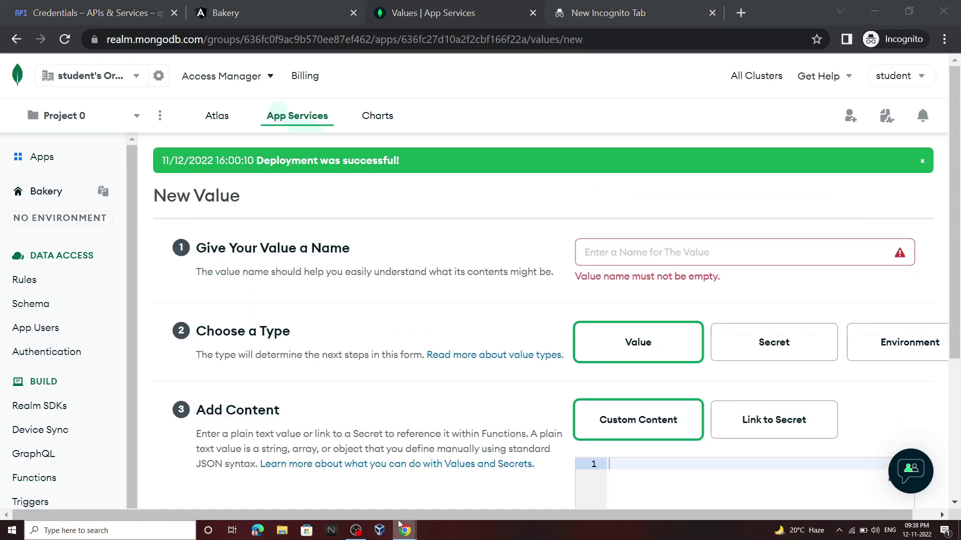
click(400, 523)
scroll(398, 393, down, 3)
scroll(400, 308, up, 3)
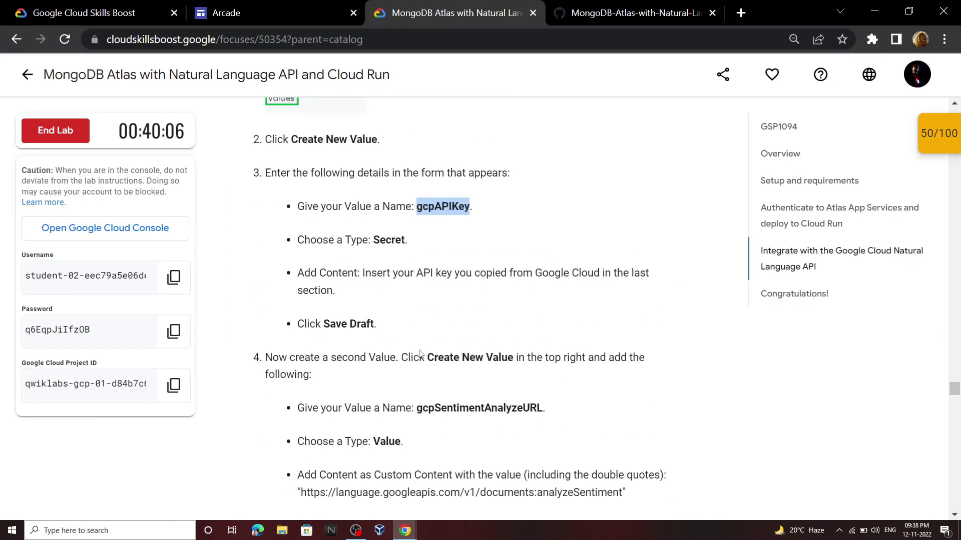
scroll(420, 355, down, 2)
drag(416, 332, 546, 332)
key(ctrl+c)
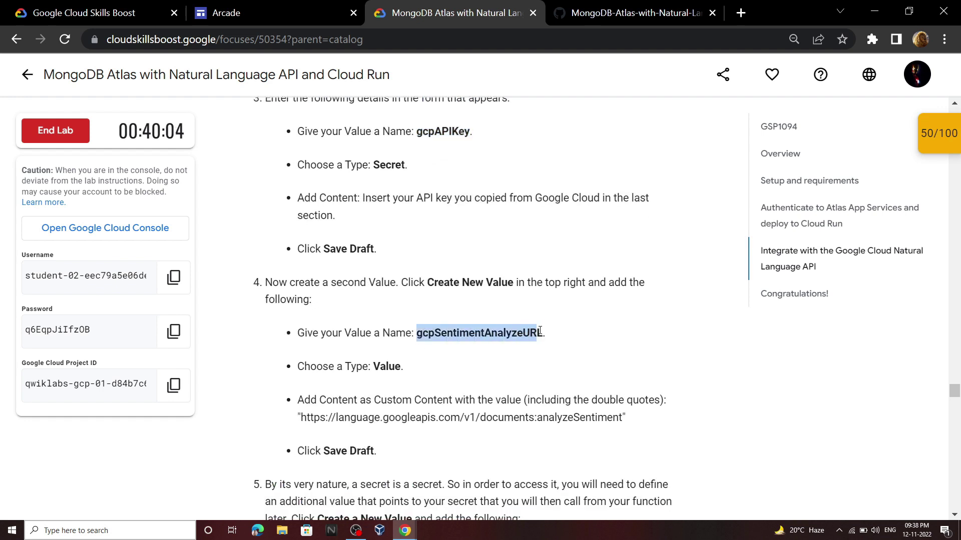
Name the new App Services value gcpSentimentAnalyzeURL and give it the type Value.
click(412, 529)
click(440, 500)
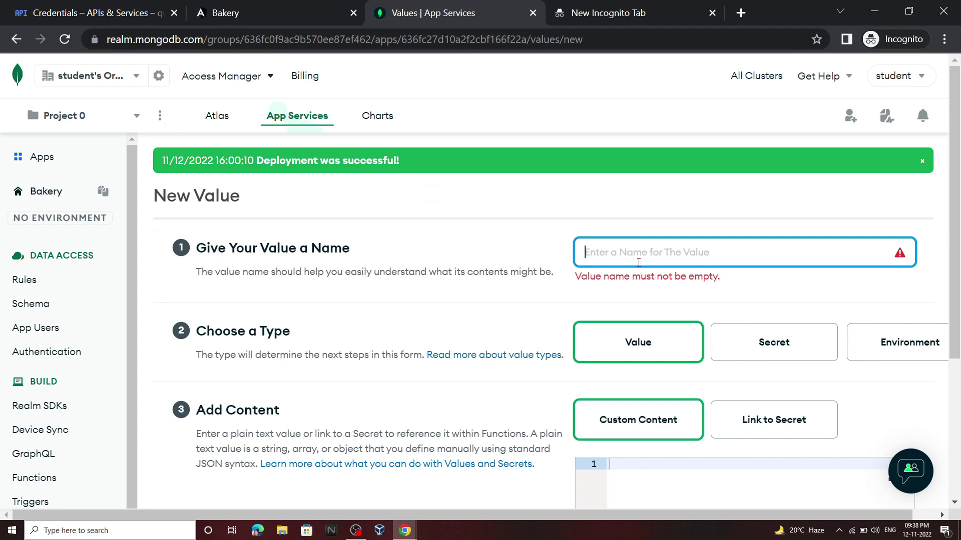
key(ctrl+v)
click(656, 353)
scroll(531, 345, down, 3)
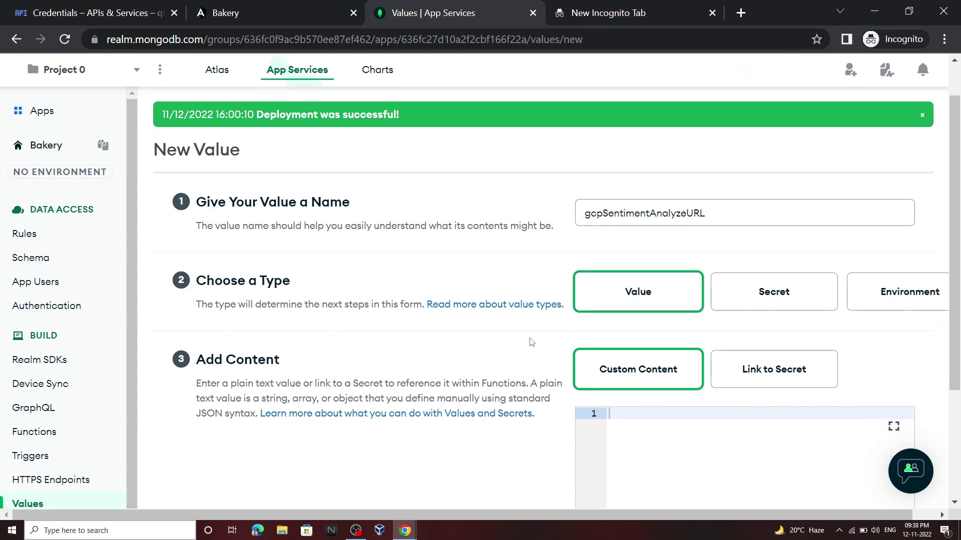
mouse_move(419, 532)
click(349, 478)
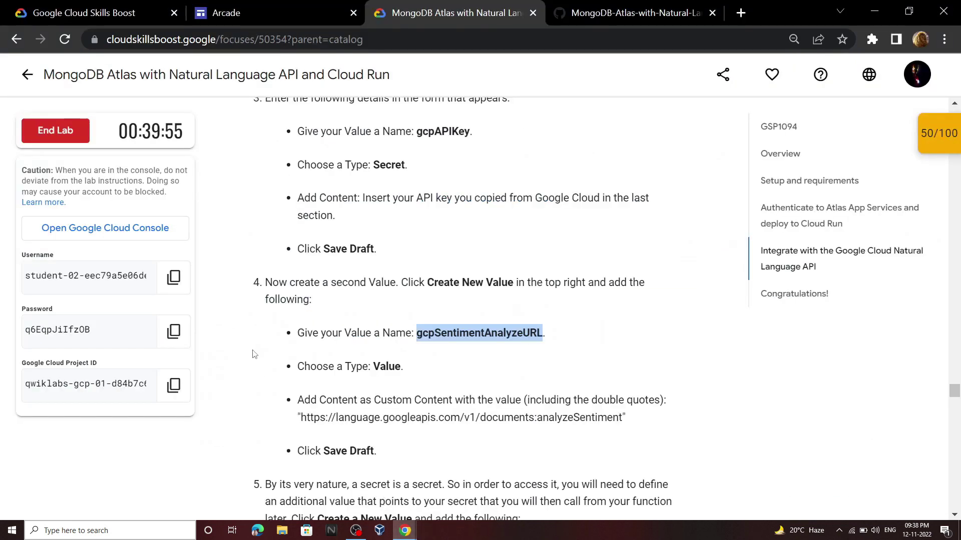
drag(294, 410, 676, 420)
key(ctrl+c)
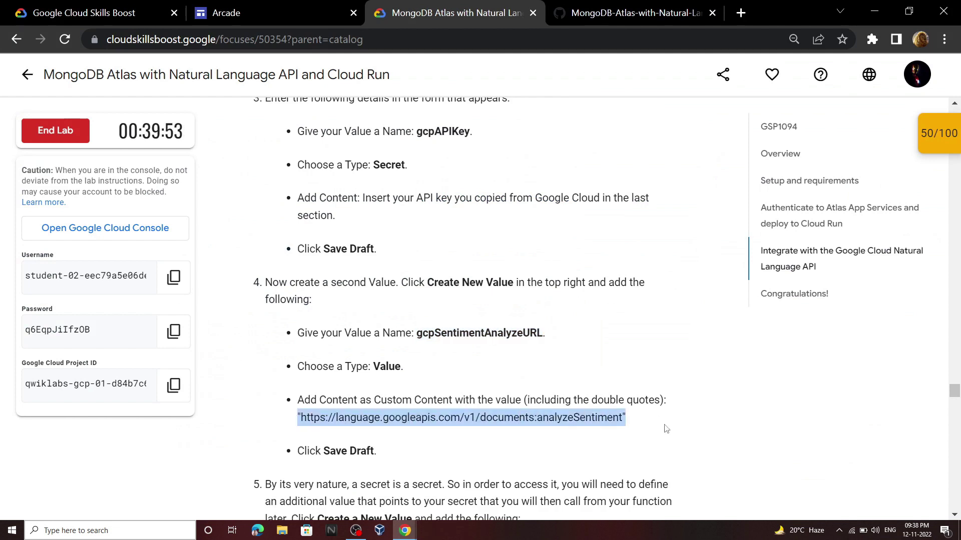
mouse_move(405, 523)
click(462, 478)
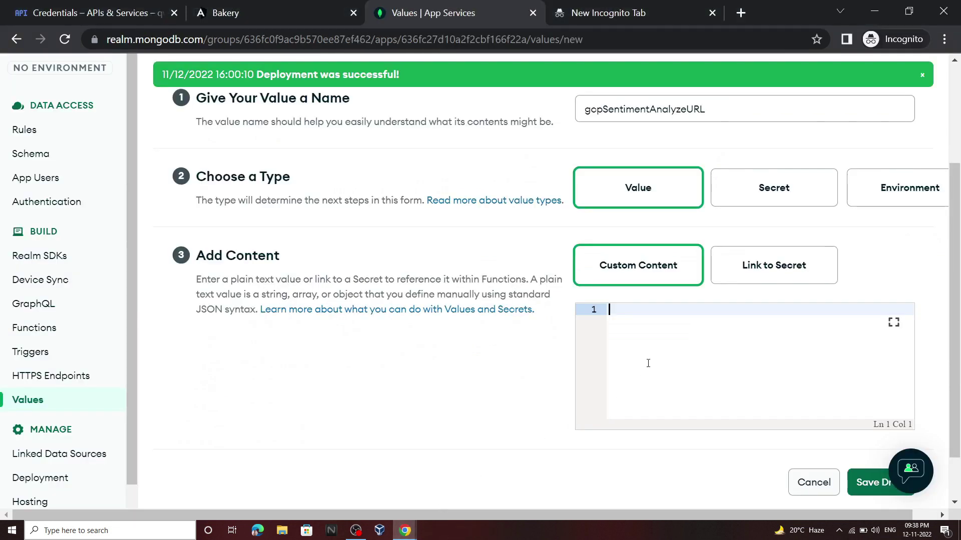
key(ctrl+v)
scroll(795, 393, down, 1)
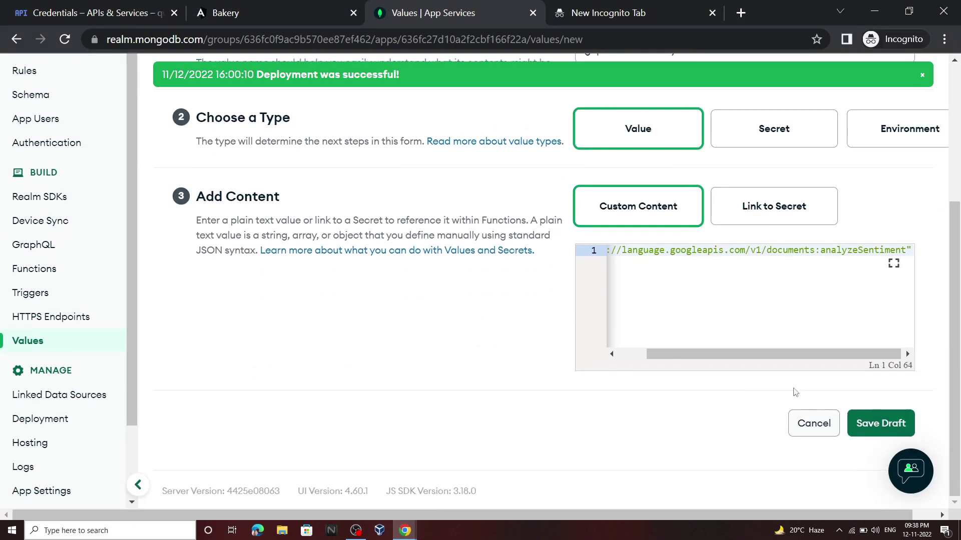
click(858, 425)
Copy the third value's name, gcpAPIKey, from step 5 of the lab instructions and return to the App Services Values page.
mouse_move(405, 526)
click(372, 484)
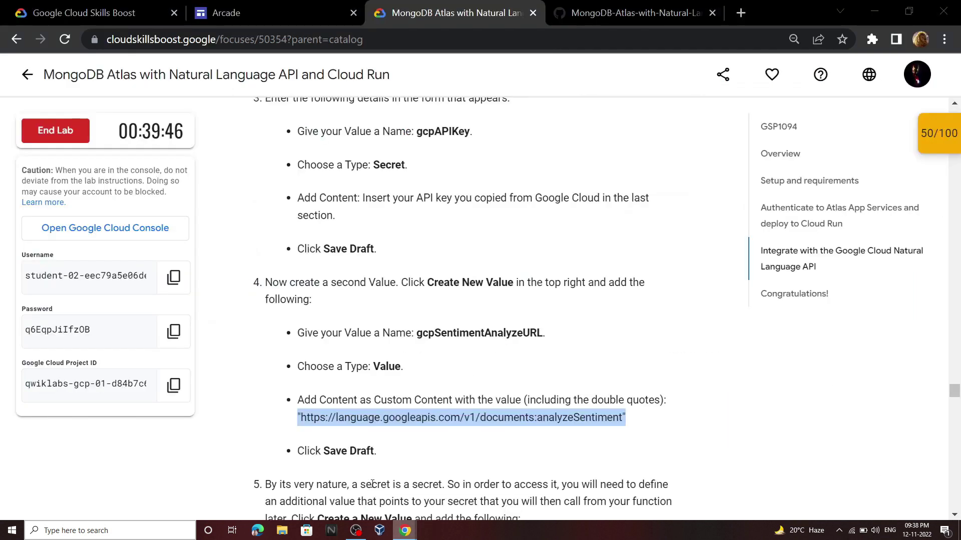
scroll(373, 484, down, 4)
drag(416, 331, 465, 330)
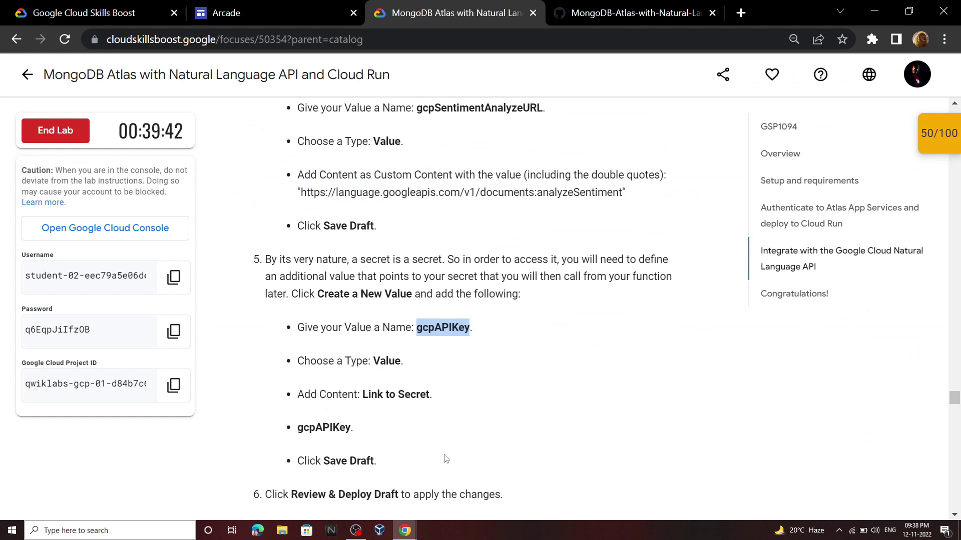
mouse_move(405, 530)
click(476, 483)
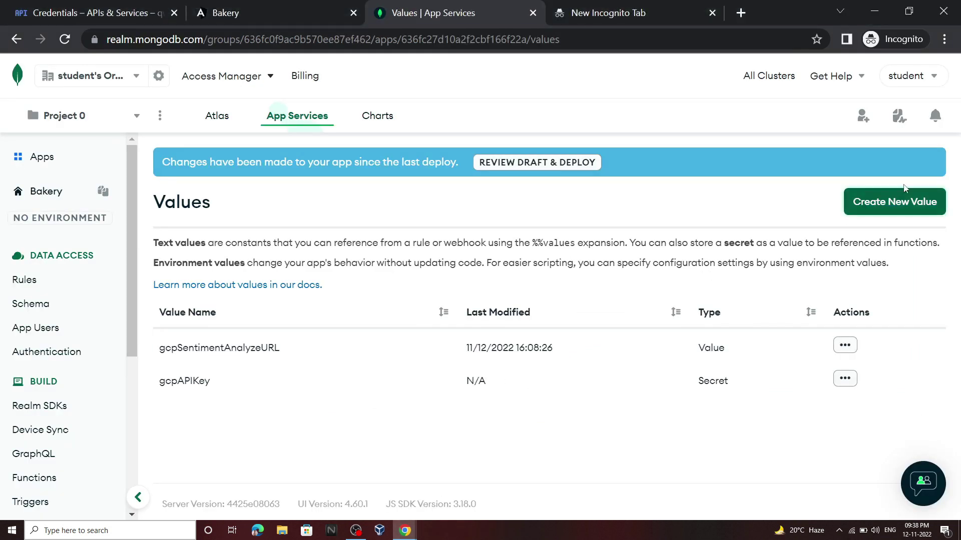
Create a value named gcpAPIKey of type Value, link it to the existing secret gcpAPIKey, and save the draft.
click(919, 202)
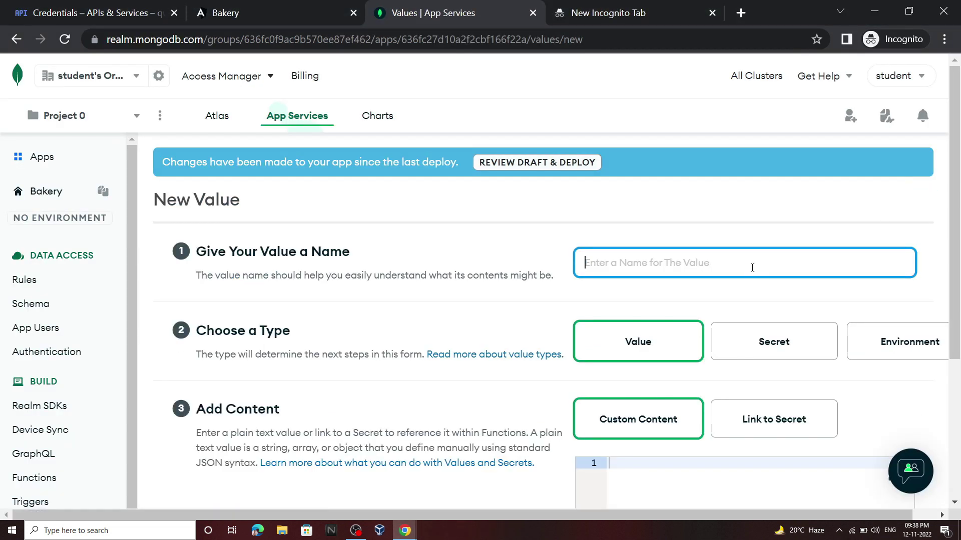
key(ctrl+v)
click(536, 308)
scroll(535, 305, down, 2)
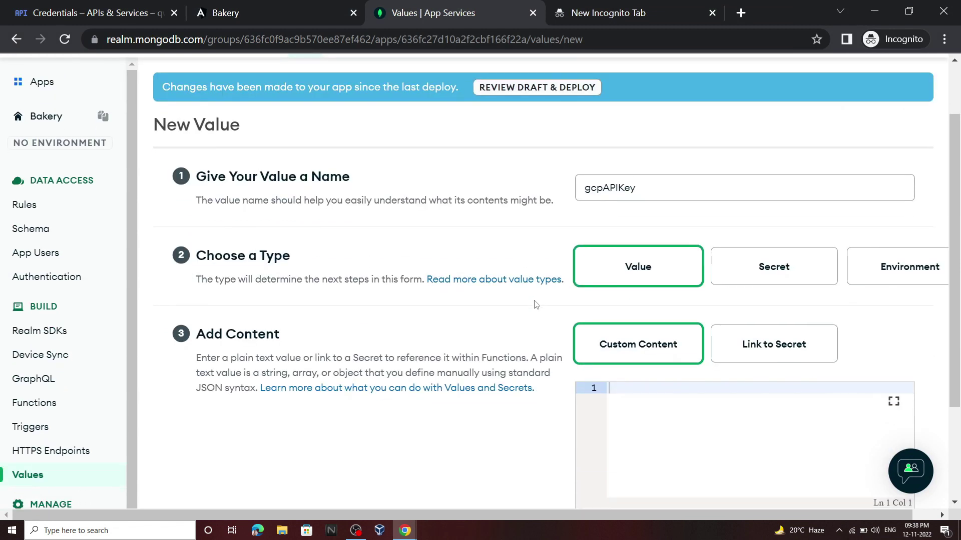
click(778, 345)
scroll(497, 337, down, 1)
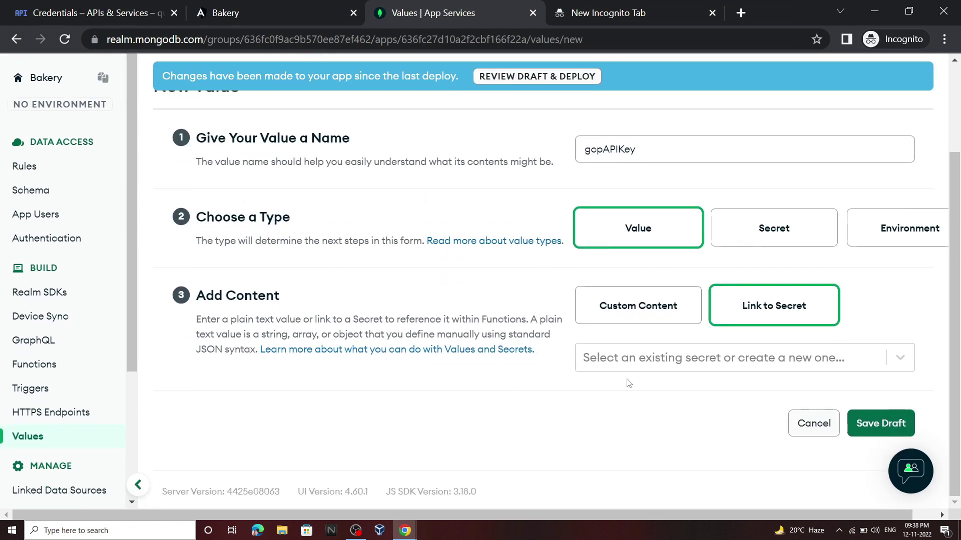
click(677, 367)
click(660, 392)
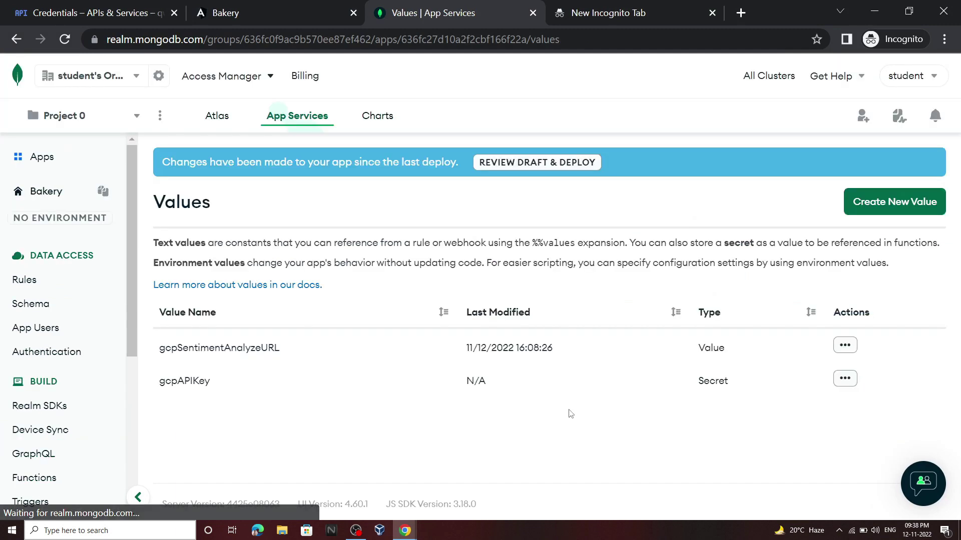
Review the deployment draft with the new values and deploy it.
click(558, 167)
scroll(744, 311, down, 4)
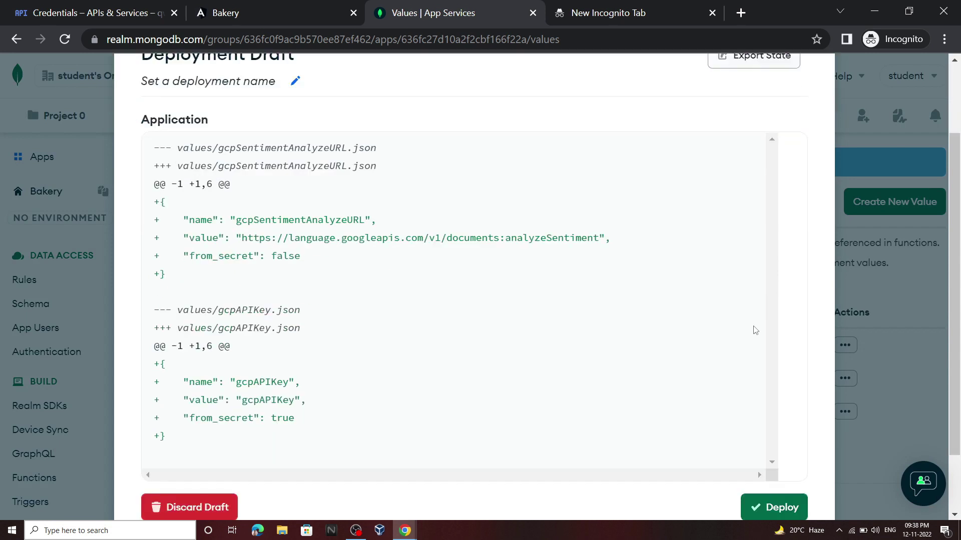
click(777, 433)
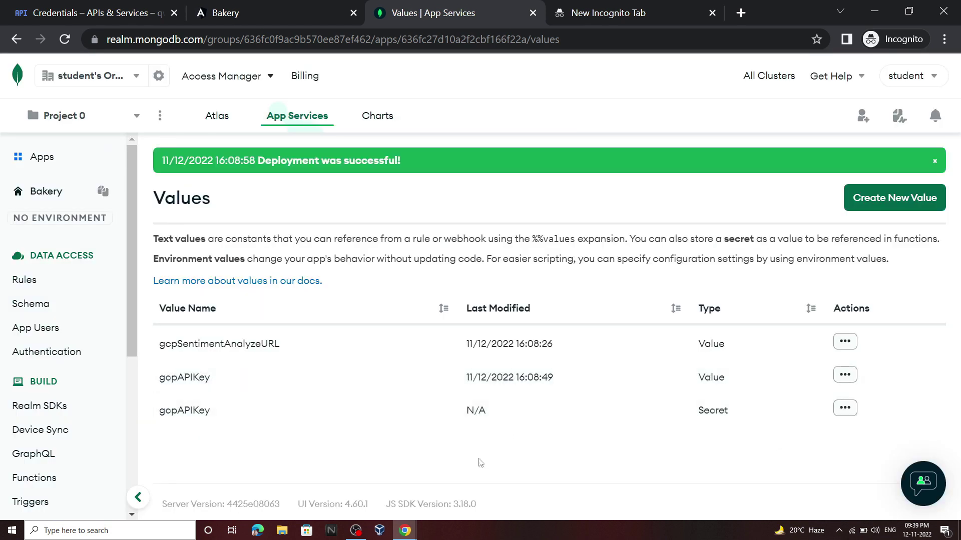
Copy the function name analyzeCommentSentiment from the lab's Functions section and return to App Services.
click(415, 529)
click(416, 481)
scroll(441, 415, down, 5)
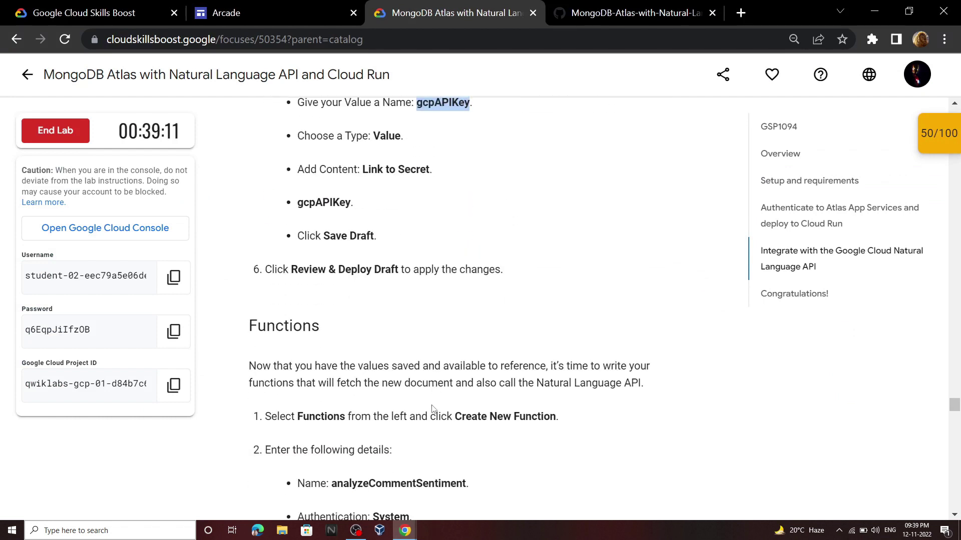
drag(332, 408, 469, 409)
key(ctrl+c)
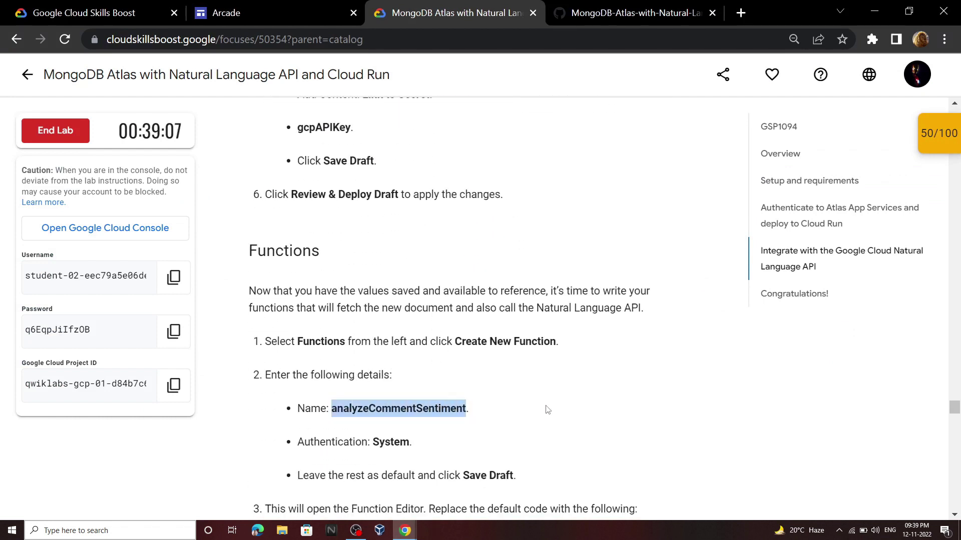
click(406, 531)
click(351, 478)
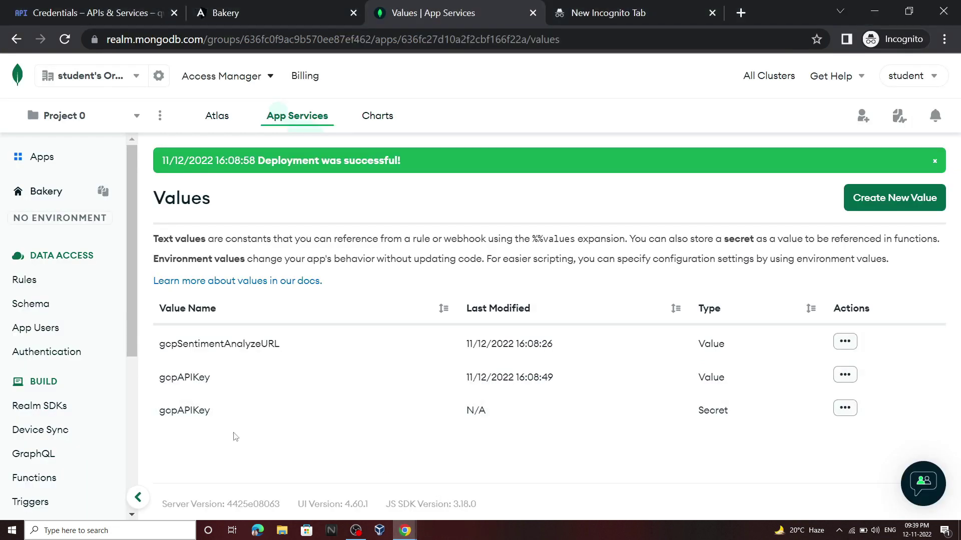
Start a new function in the Bakery app and name it analyzeCommentSentiment.
scroll(47, 465, down, 3)
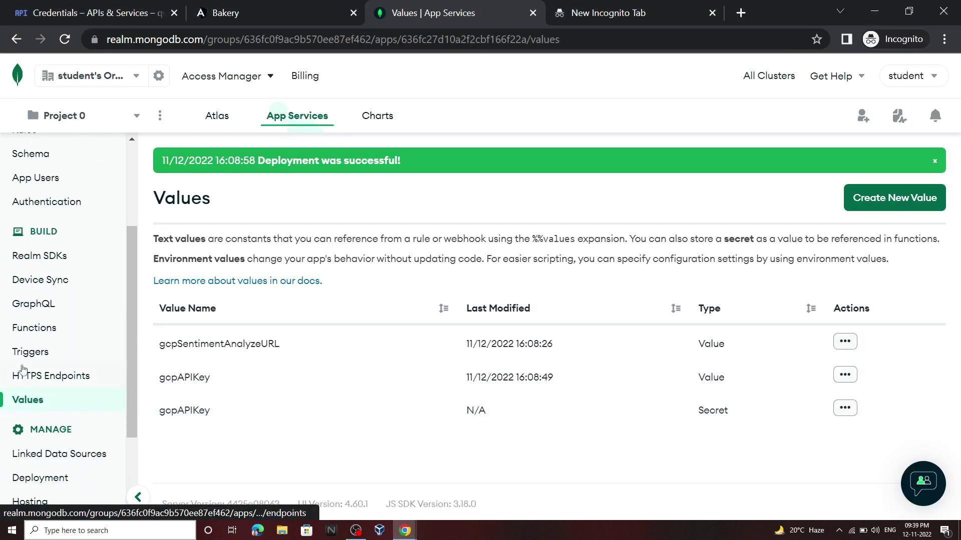
click(90, 329)
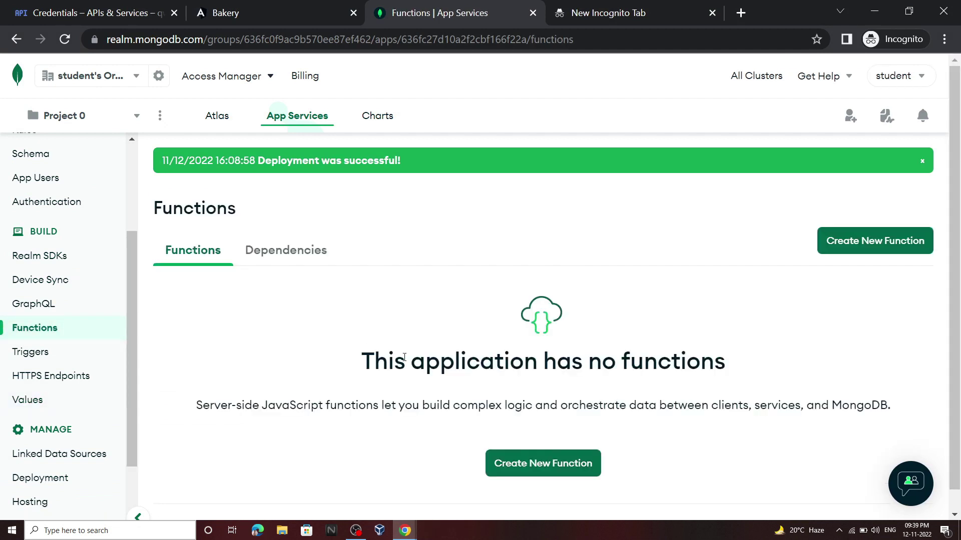
scroll(500, 425, down, 1)
click(544, 445)
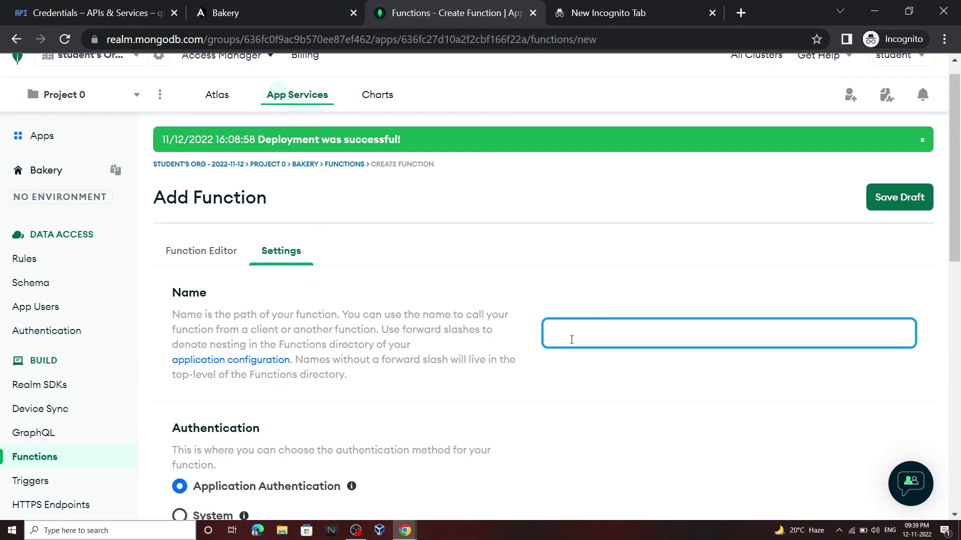
key(ctrl+v)
scroll(554, 337, down, 1)
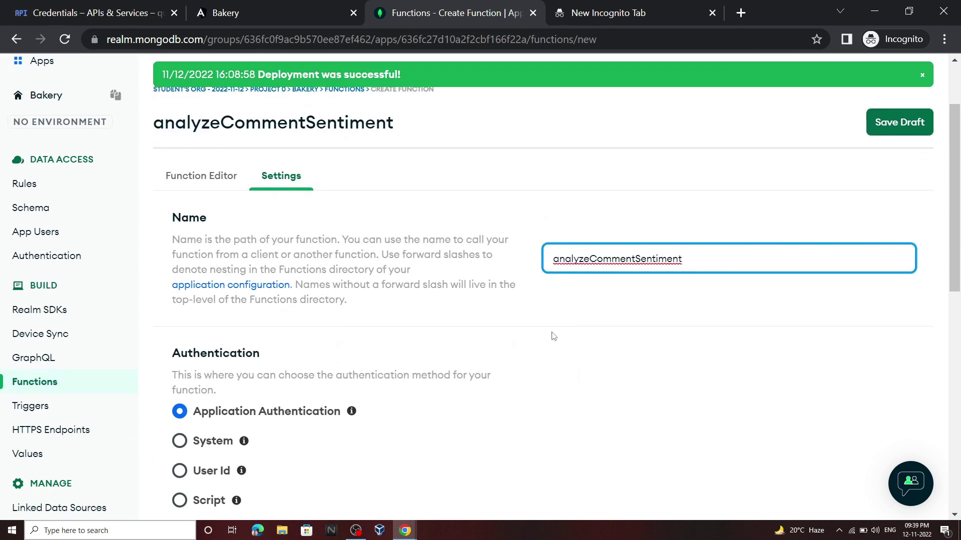
Set the function's authentication to System and save the draft with the remaining settings at their defaults.
click(199, 434)
scroll(395, 370, down, 10)
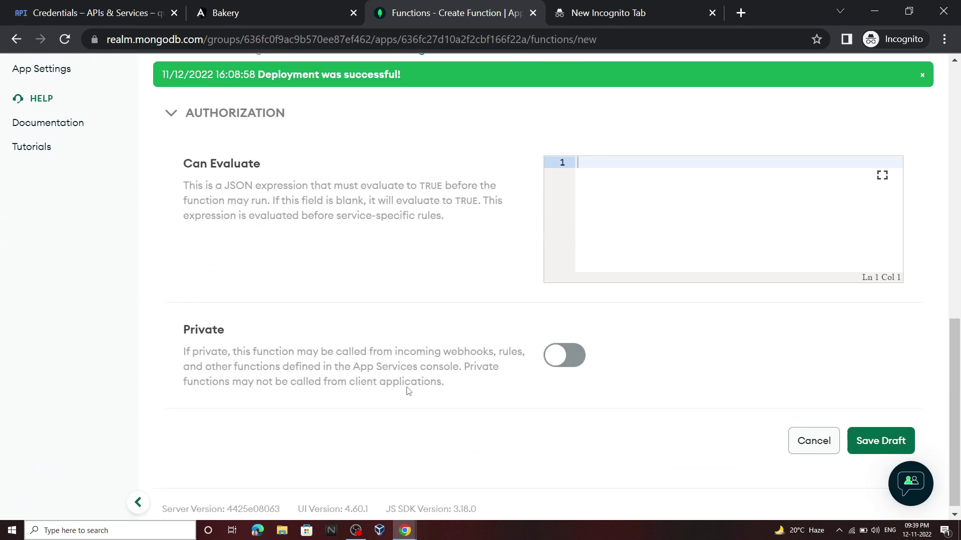
click(906, 436)
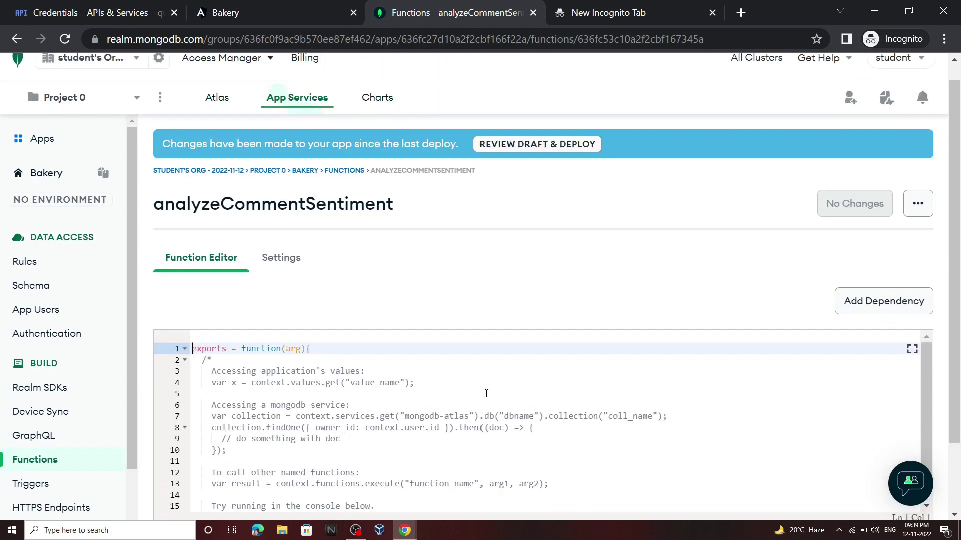
Copy the analyzeCommentSentiment code block from the lab instructions and return to the function editor.
mouse_move(406, 530)
click(350, 483)
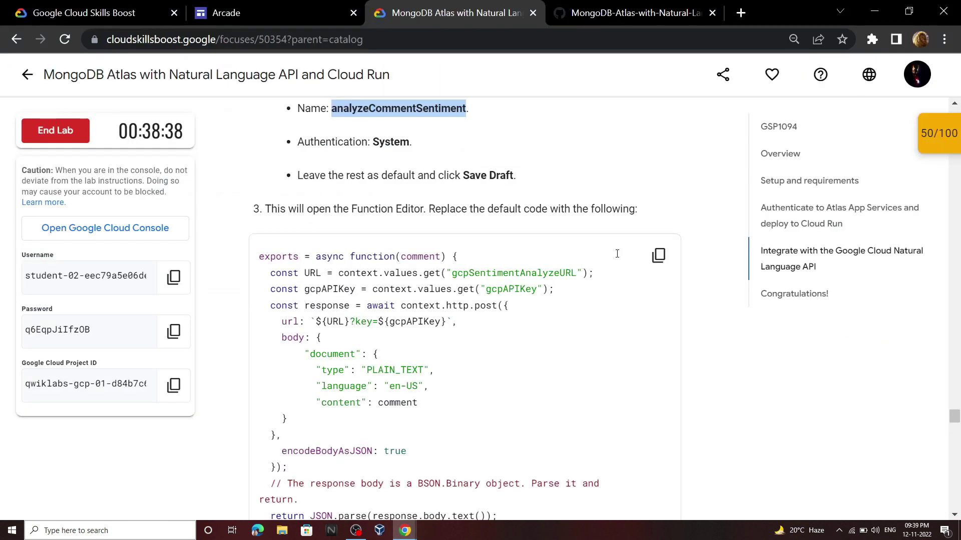
click(658, 255)
mouse_move(417, 530)
click(471, 481)
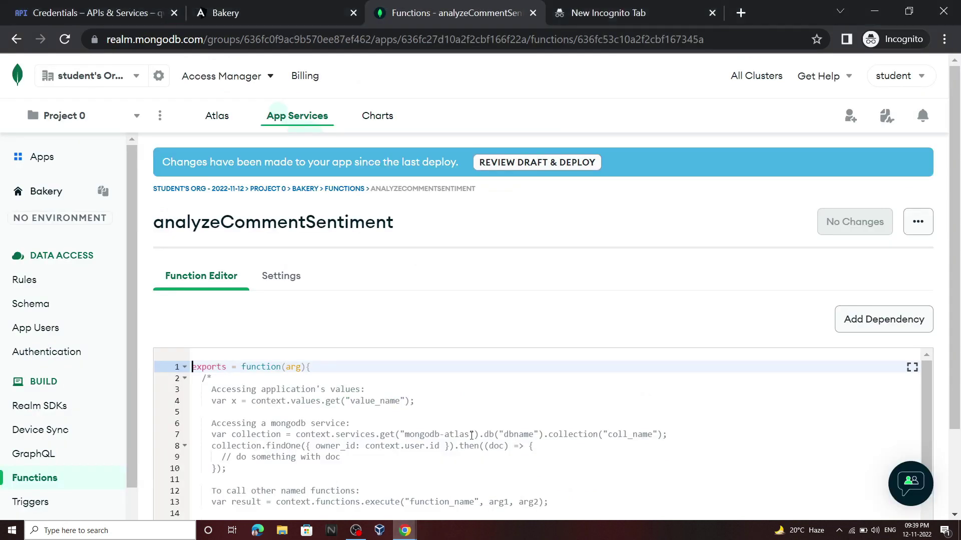
Replace the default analyzeCommentSentiment code with the copied lab code and save the draft.
click(471, 435)
key(ctrl+a)
key(ctrl+v)
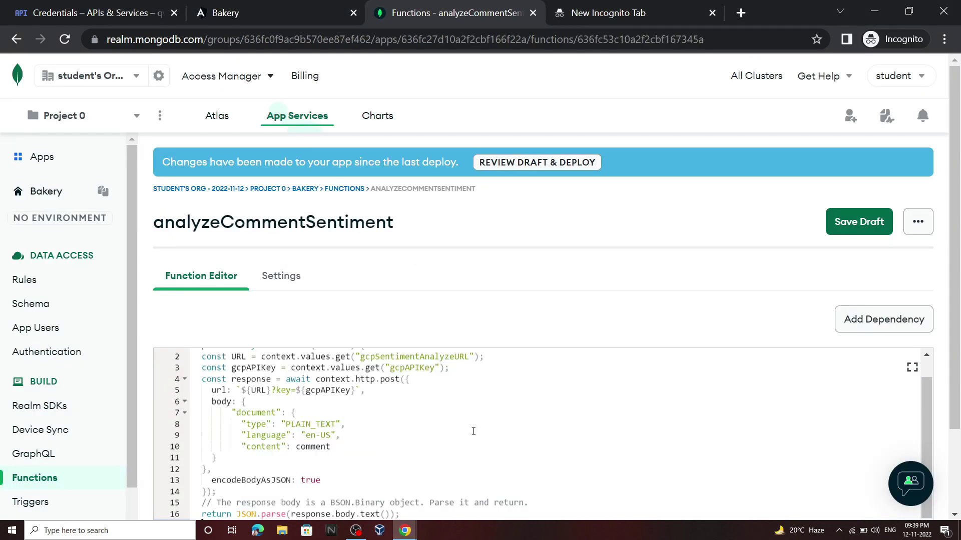
scroll(350, 400, up, 5)
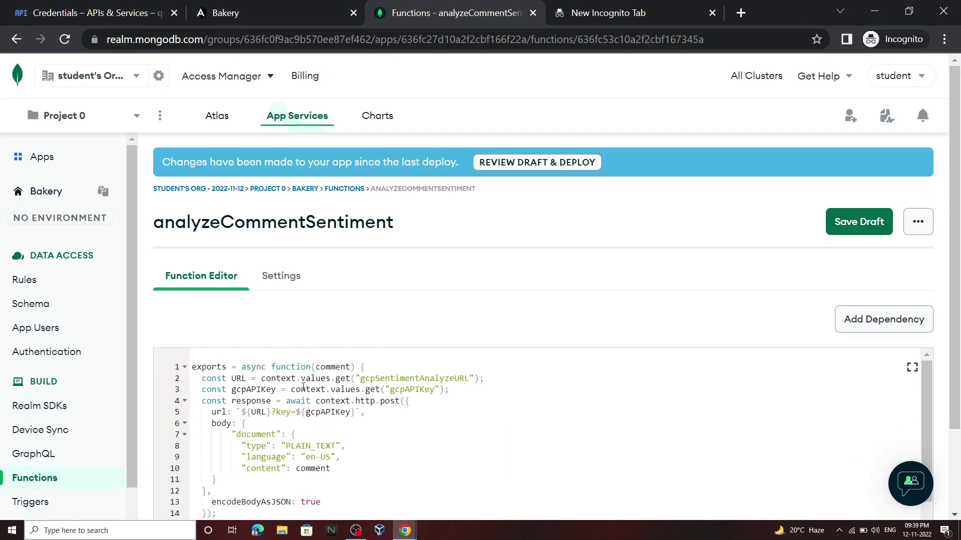
scroll(613, 310, down, 2)
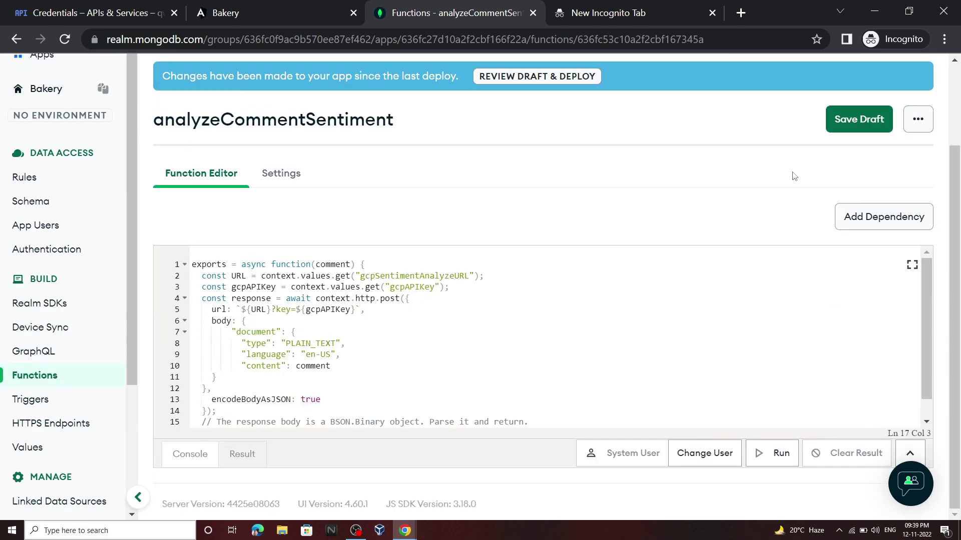
click(845, 126)
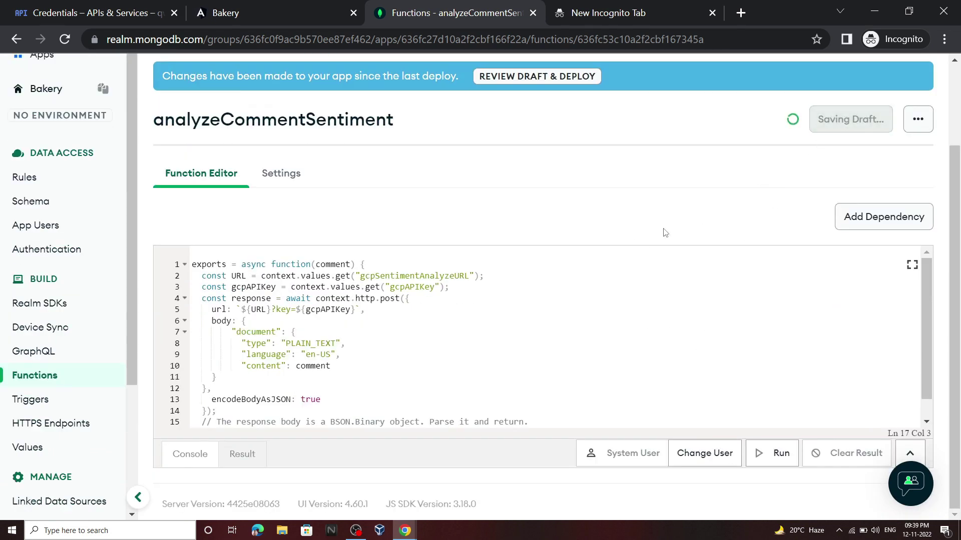
Review the deployment draft containing the analyzeCommentSentiment function and deploy it.
scroll(600, 185, up, 2)
click(563, 134)
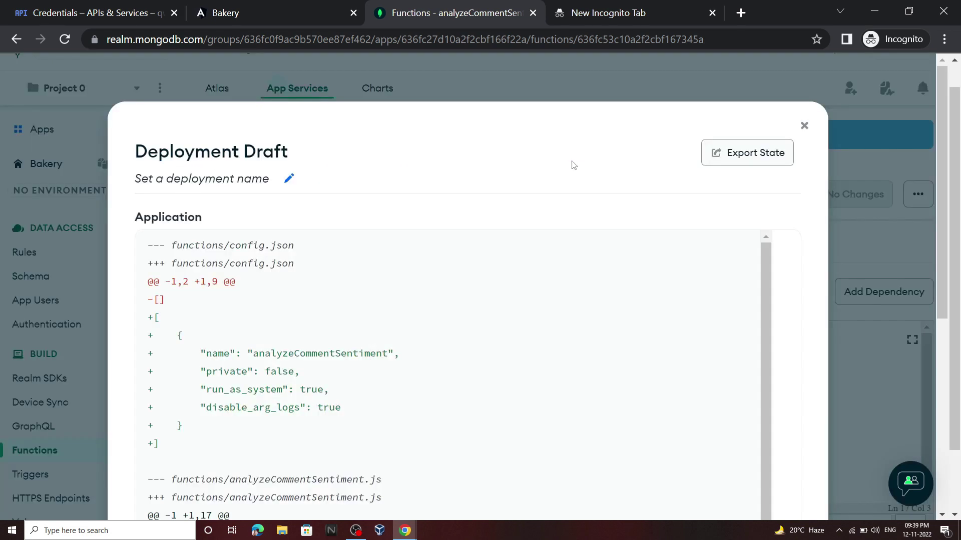
scroll(589, 211, down, 5)
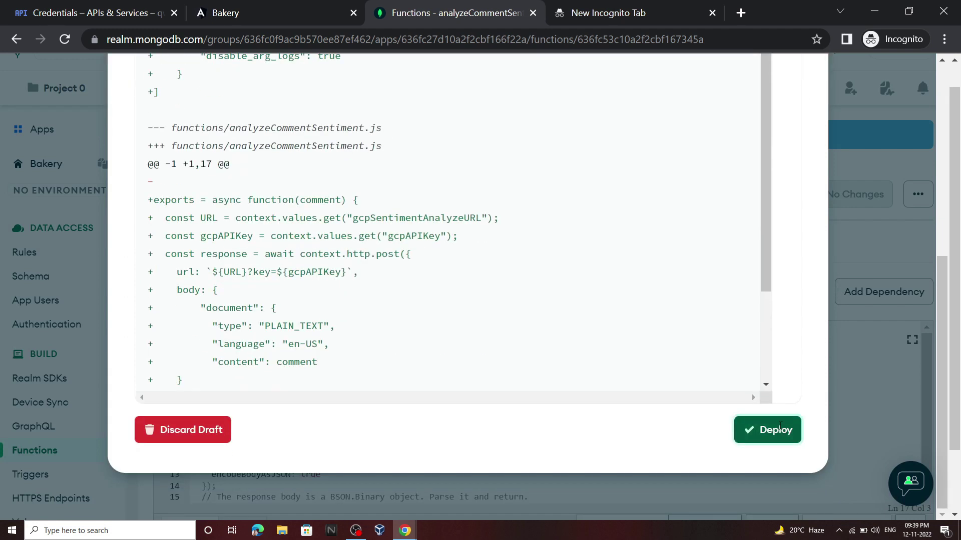
click(778, 429)
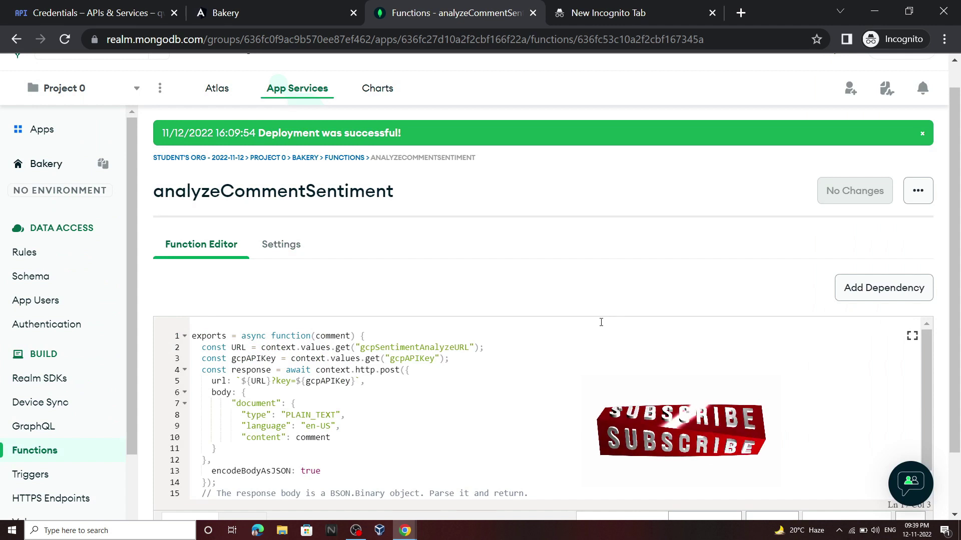
Start another function in the Bakery app and name it getCommentAndAnalyzeSentiment, copying the name from the lab instructions.
click(50, 452)
click(857, 247)
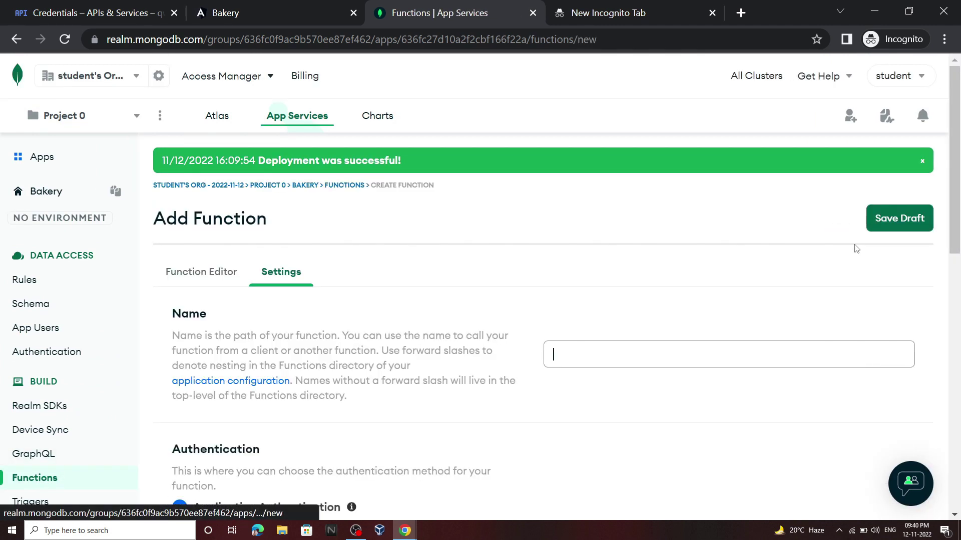
scroll(467, 377, down, 1)
click(405, 530)
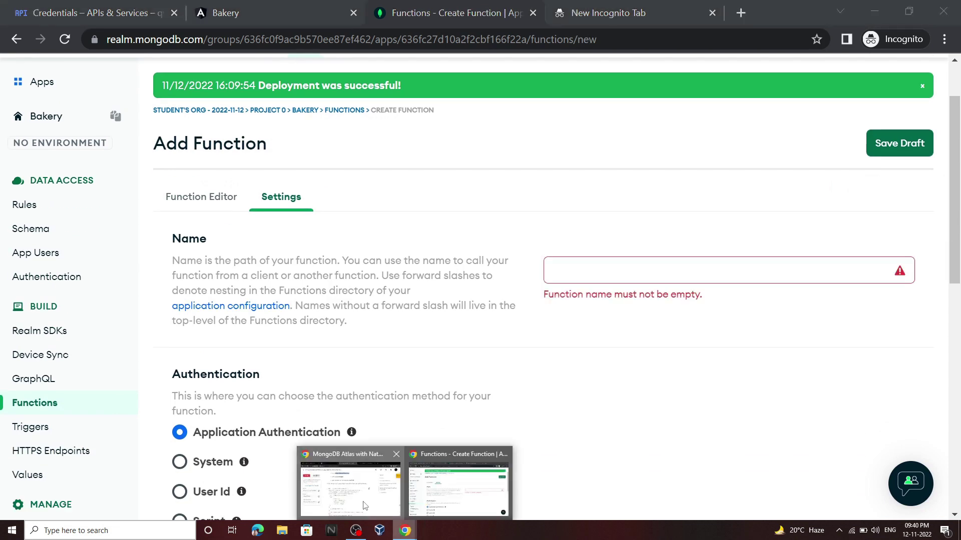
click(365, 506)
scroll(464, 342, down, 6)
scroll(365, 330, down, 1)
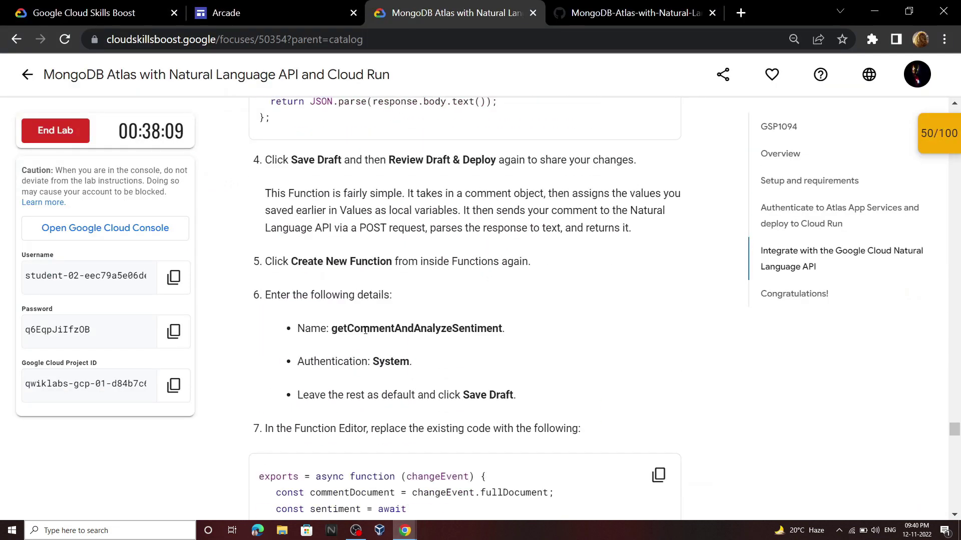
drag(332, 294, 485, 294)
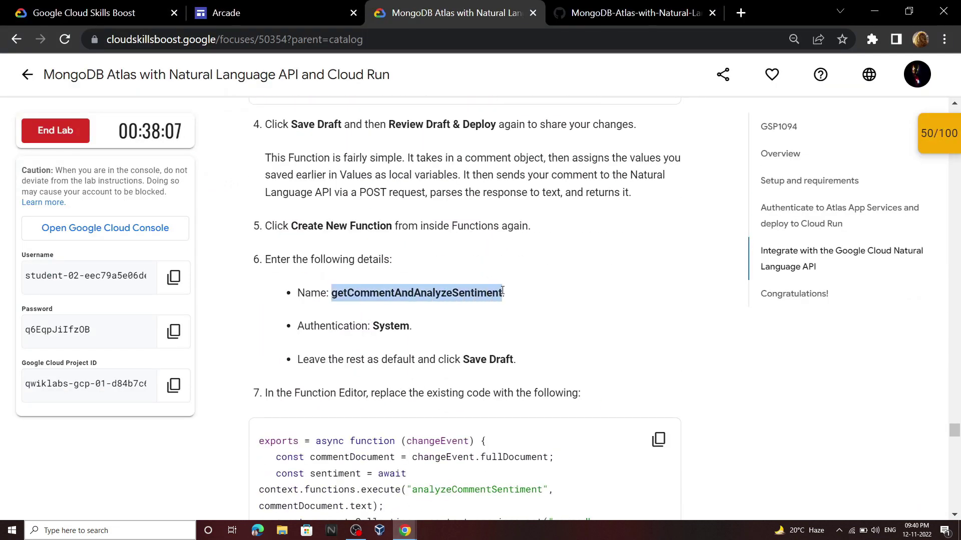
mouse_move(405, 530)
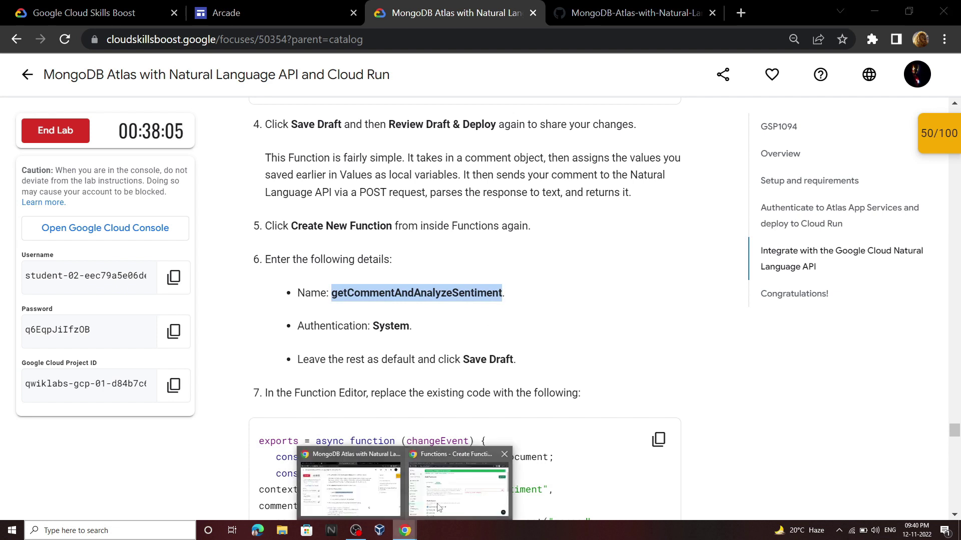
click(445, 480)
text(getCommentAndAnalyzeSentiment)
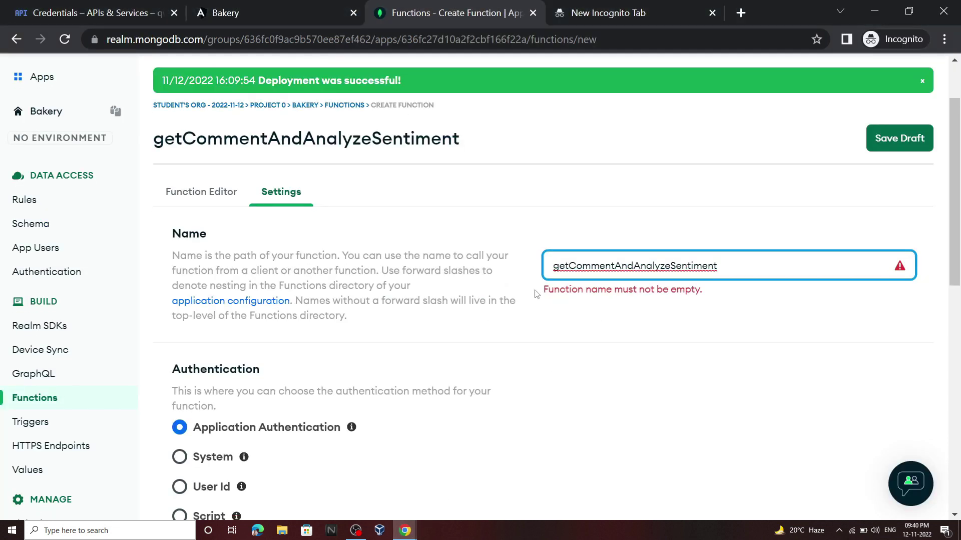
Set the getCommentAndAnalyzeSentiment function's authentication to System and save the draft with the other settings at their defaults.
scroll(222, 390, down, 1)
click(179, 388)
scroll(321, 375, down, 8)
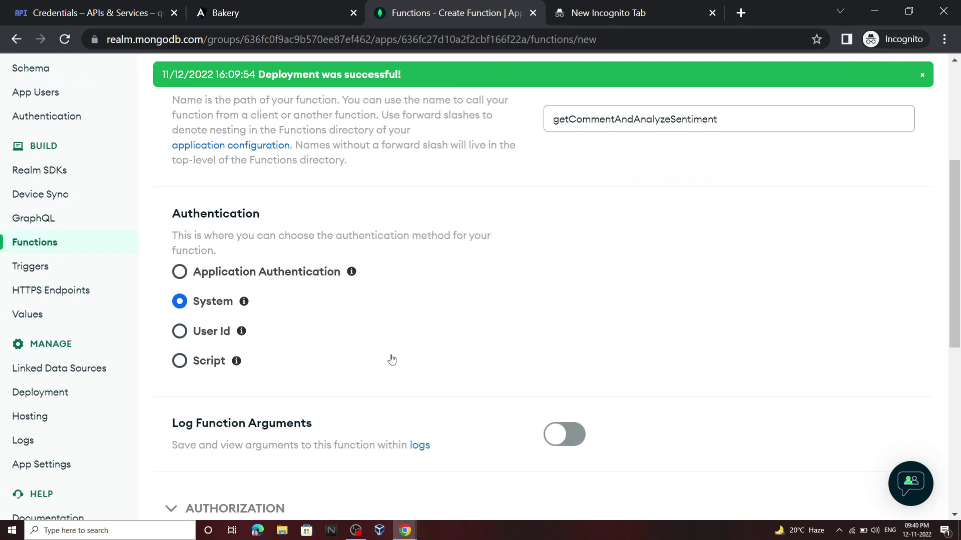
click(880, 436)
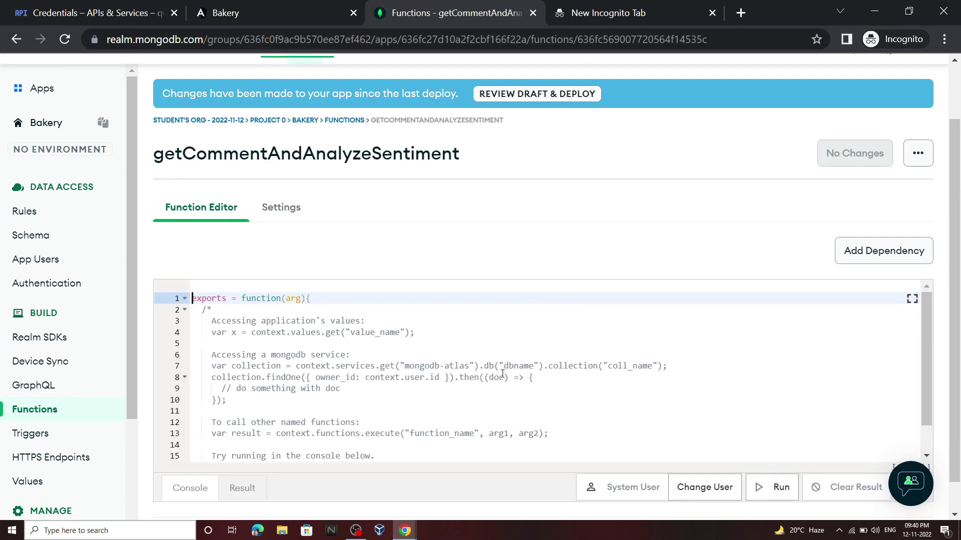
Copy the getCommentAndAnalyzeSentiment code block from step 7 of the lab instructions and return to the function editor.
mouse_move(406, 530)
click(348, 480)
scroll(478, 426, down, 3)
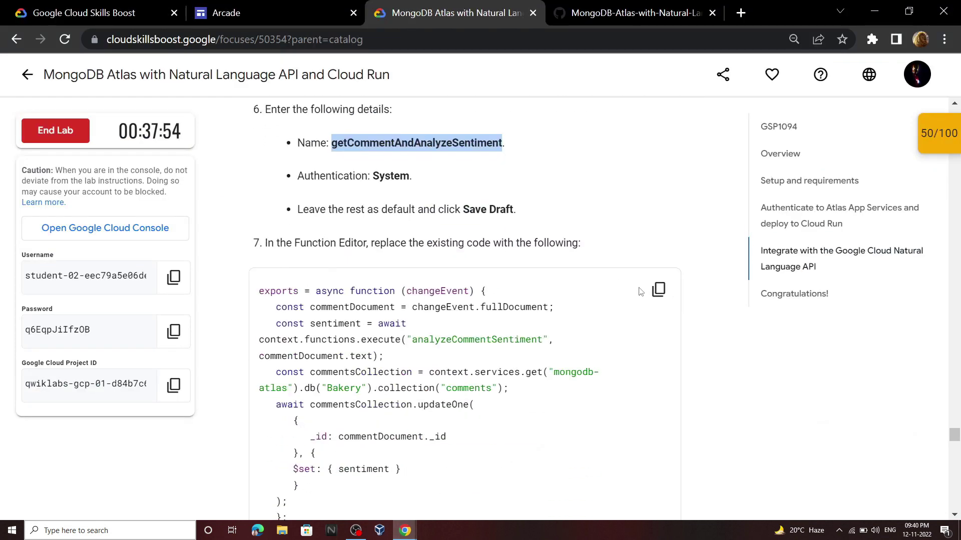
key(alt+Tab)
Replace the default getCommentAndAnalyzeSentiment code with the copied changeEvent function and save the draft.
click(465, 426)
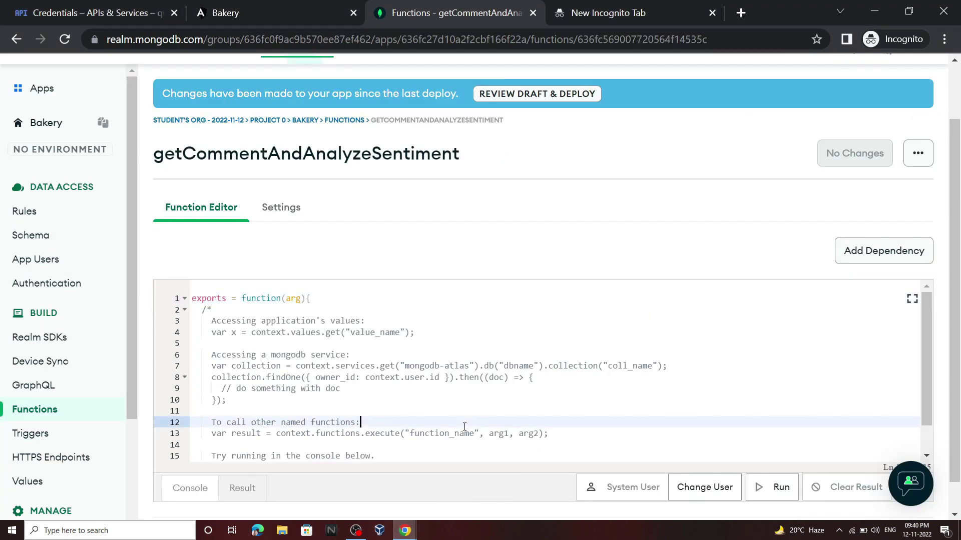
key(ctrl+a)
text(exports = async function (changeEvent) {   const commentDocument = changeEvent.fullDocument;   const sentiment = await context.functions.execute("analyzeCommentSentiment", commentDocument.text);   const commentsCollection = context.services.get("mongodb-atlas").db("Bakery").collection("comments");   await commentsCollection.updateOne(     {       _id: commentDocument._id     }, {     $set: { sentiment }     }   );   };)
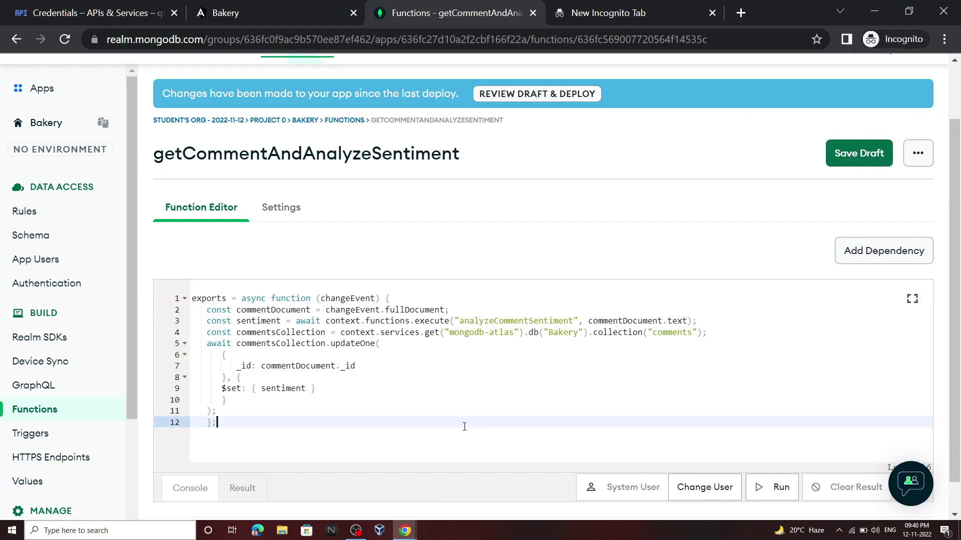
click(847, 159)
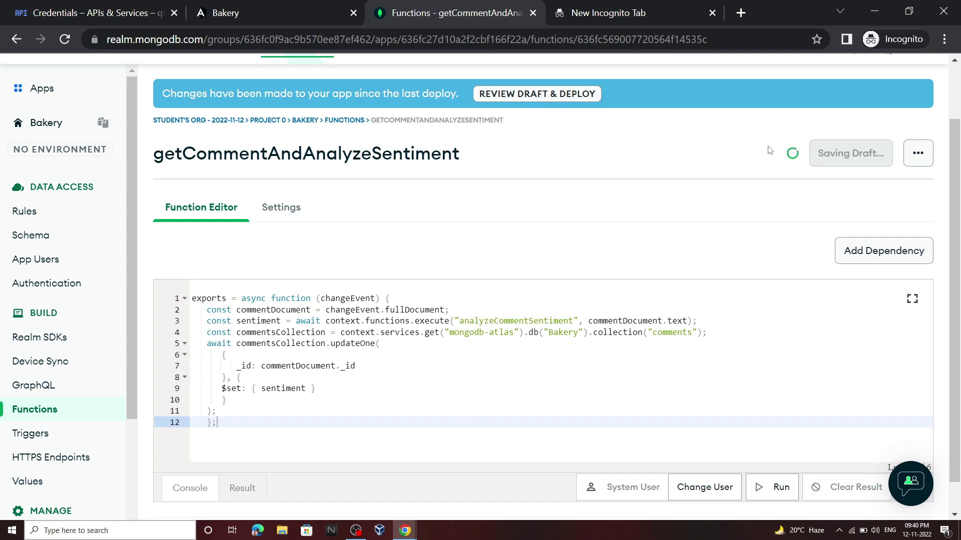
Review the deployment draft containing the getCommentAndAnalyzeSentiment function and deploy it.
click(539, 94)
scroll(783, 307, down, 5)
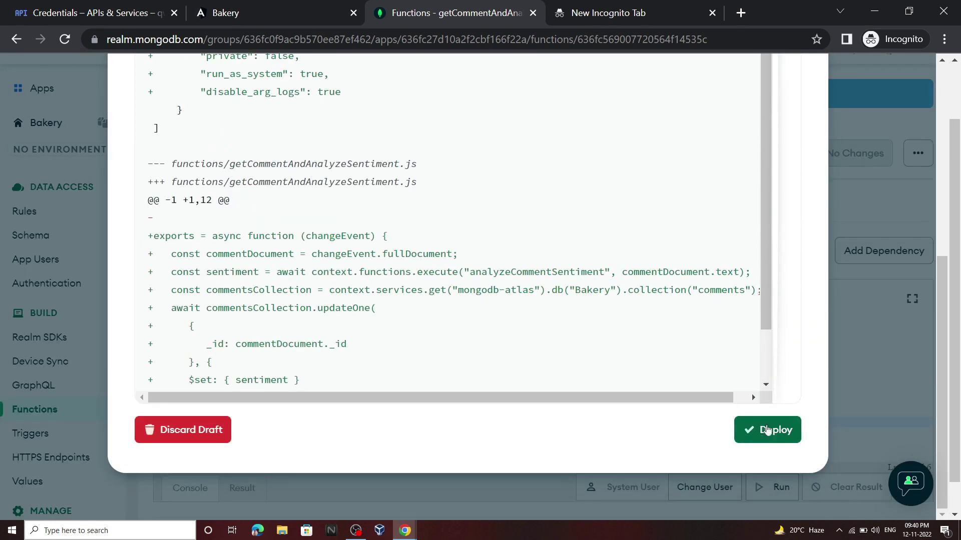
click(773, 429)
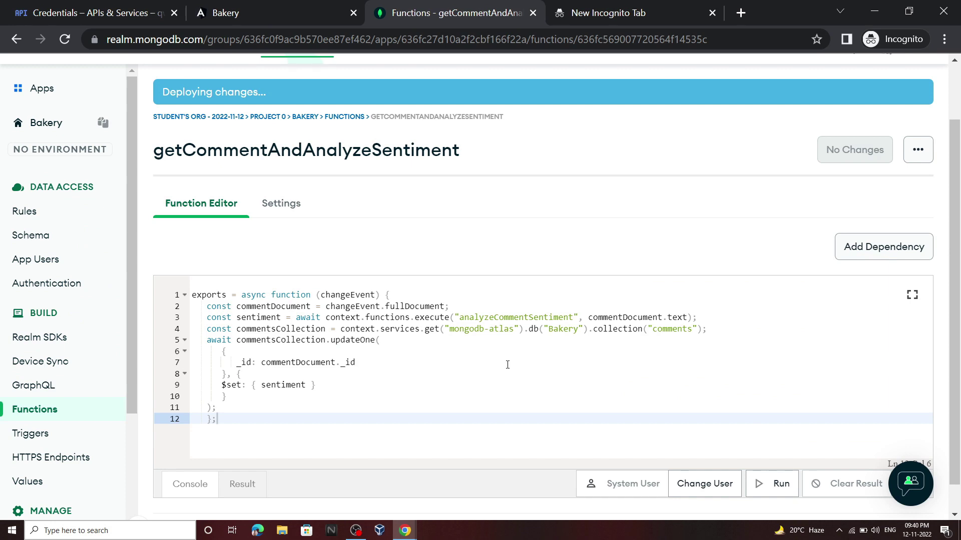
Copy the trigger name getCommentAndAnalyzeSentiment from the lab's Triggers section and return to App Services.
mouse_move(405, 530)
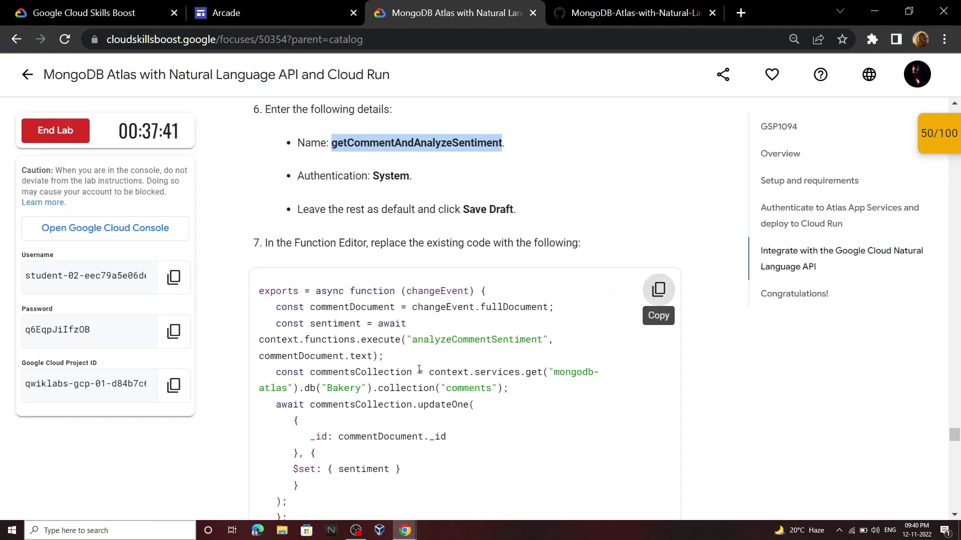
click(388, 505)
scroll(415, 388, down, 10)
scroll(415, 389, down, 4)
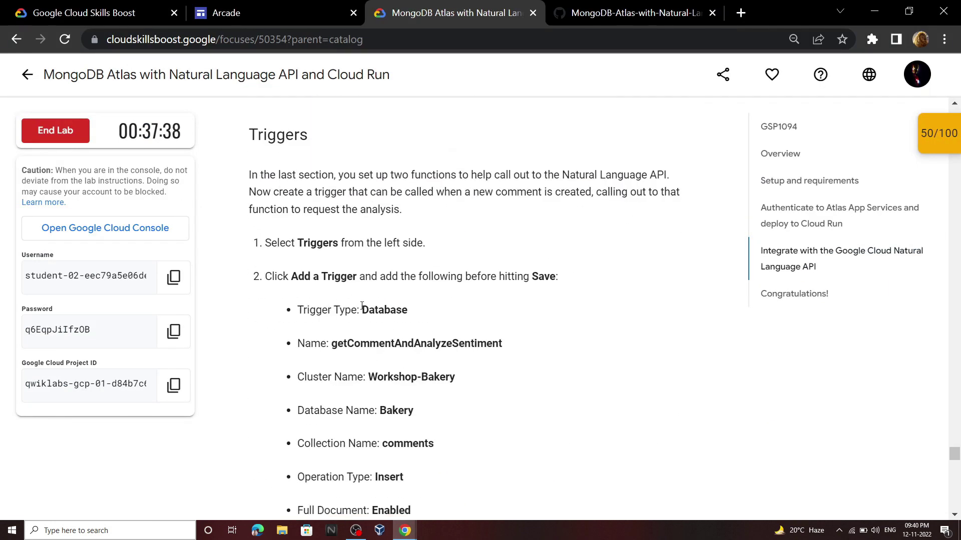
scroll(350, 325, down, 1)
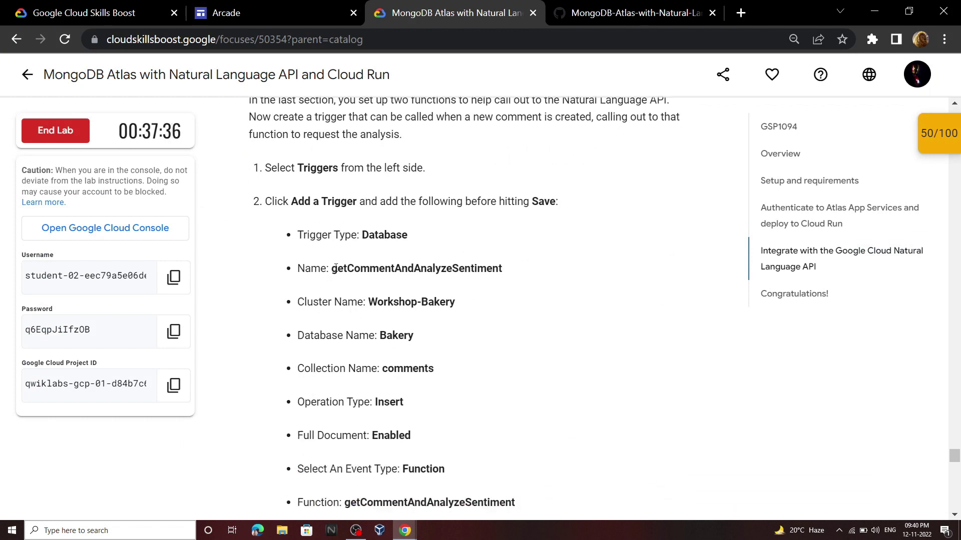
drag(335, 268, 490, 267)
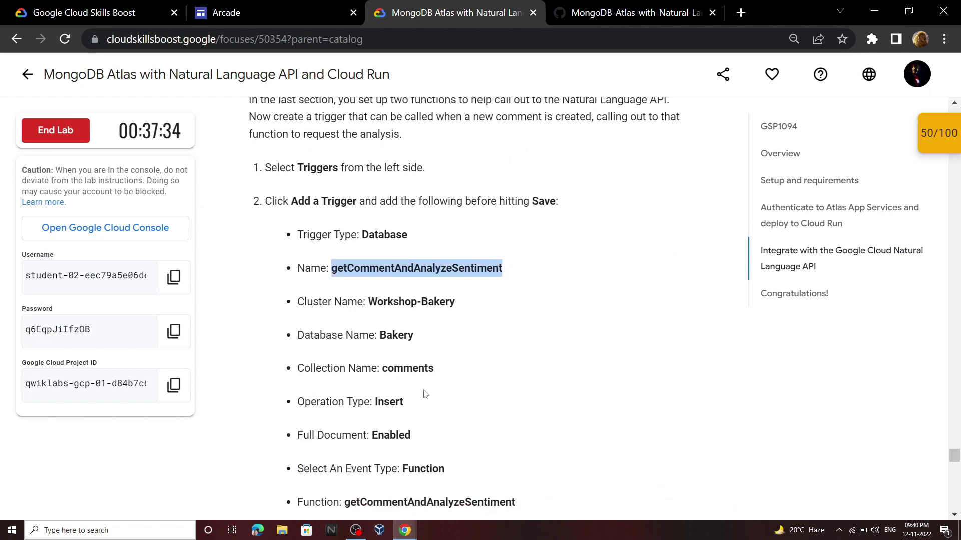
mouse_move(405, 530)
click(365, 493)
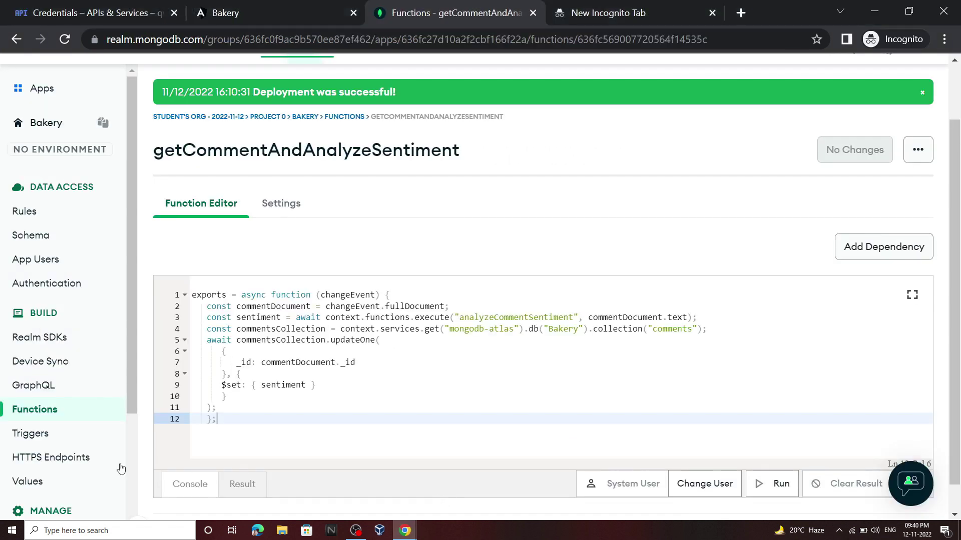
Add a Database trigger to the Bakery app and name it getCommentAndAnalyzeSentiment.
click(54, 438)
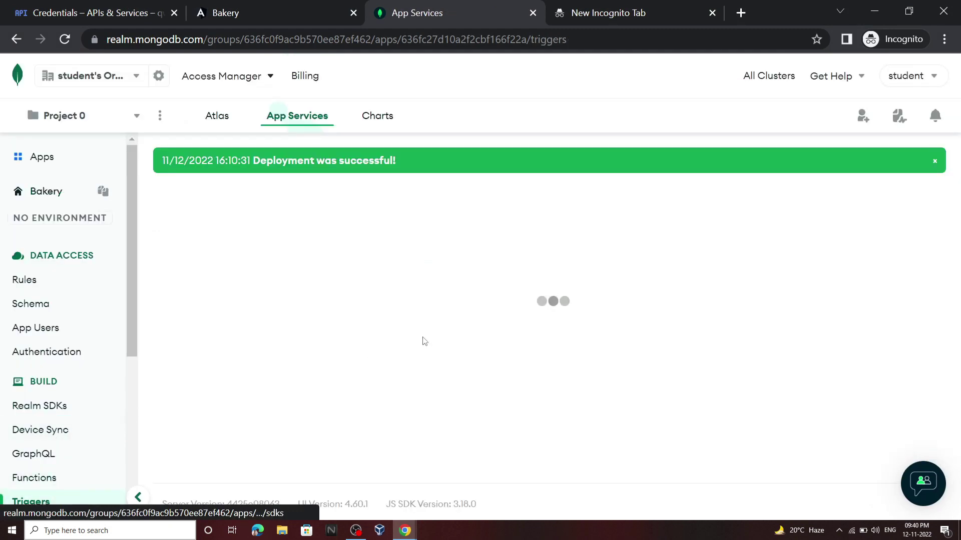
scroll(451, 350, down, 3)
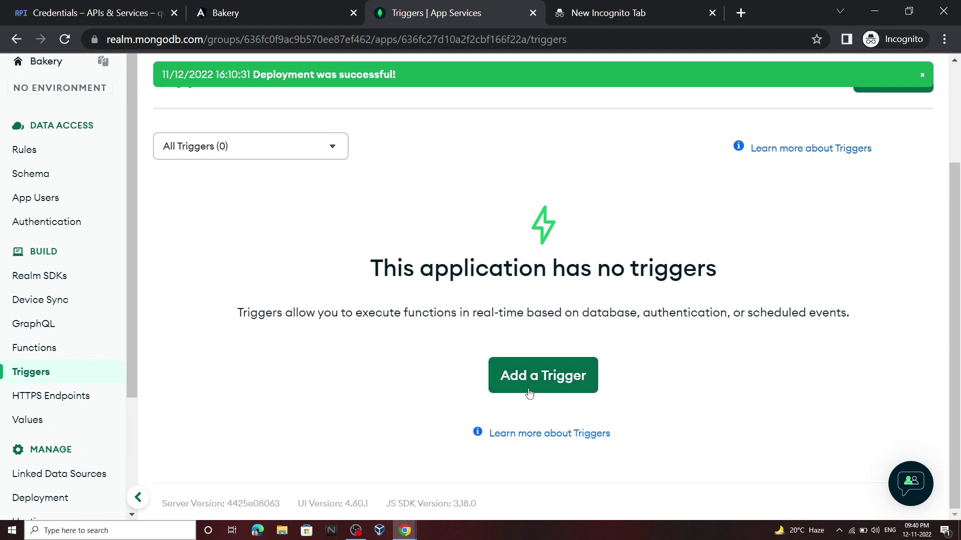
click(528, 385)
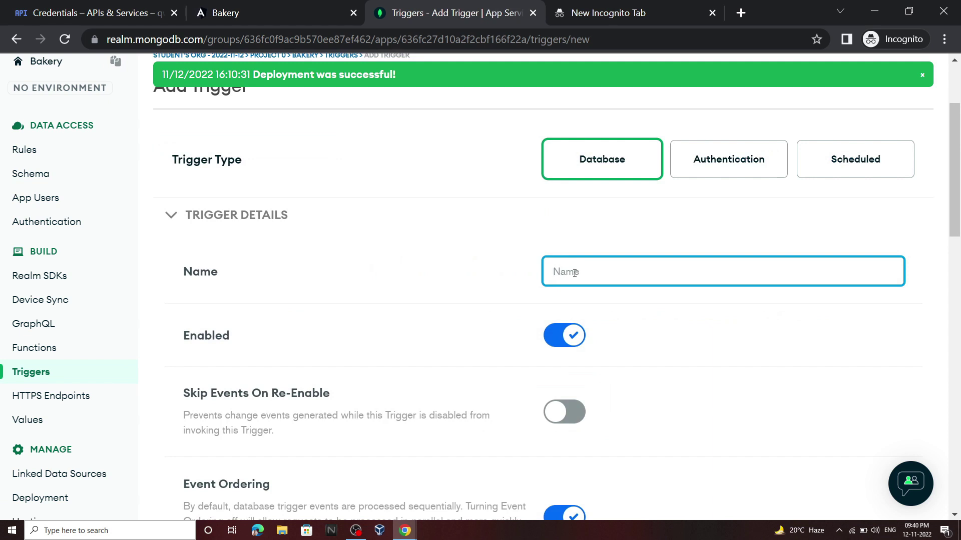
text(getCommentAndAnalyzeSentiment)
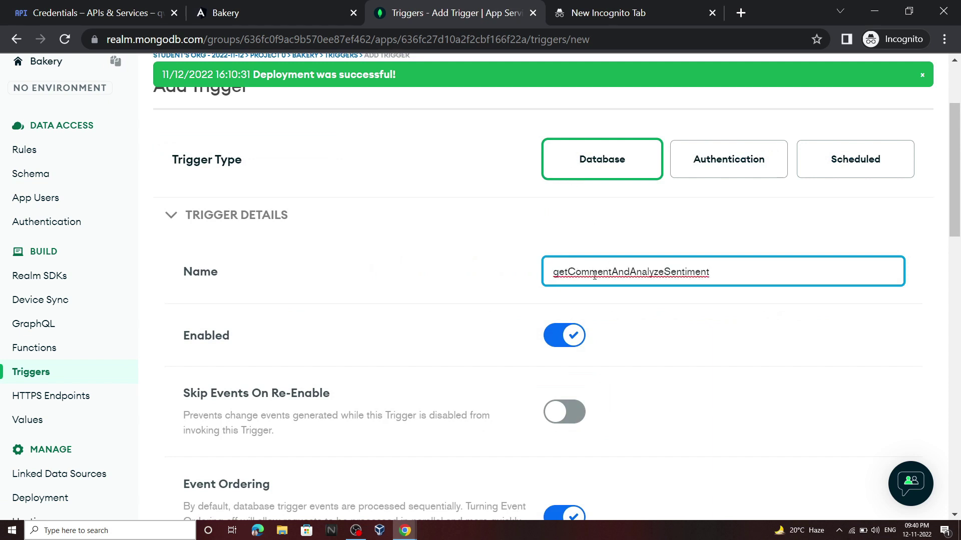
Copy the database name Bakery from the lab's trigger settings and return to the trigger form.
click(406, 530)
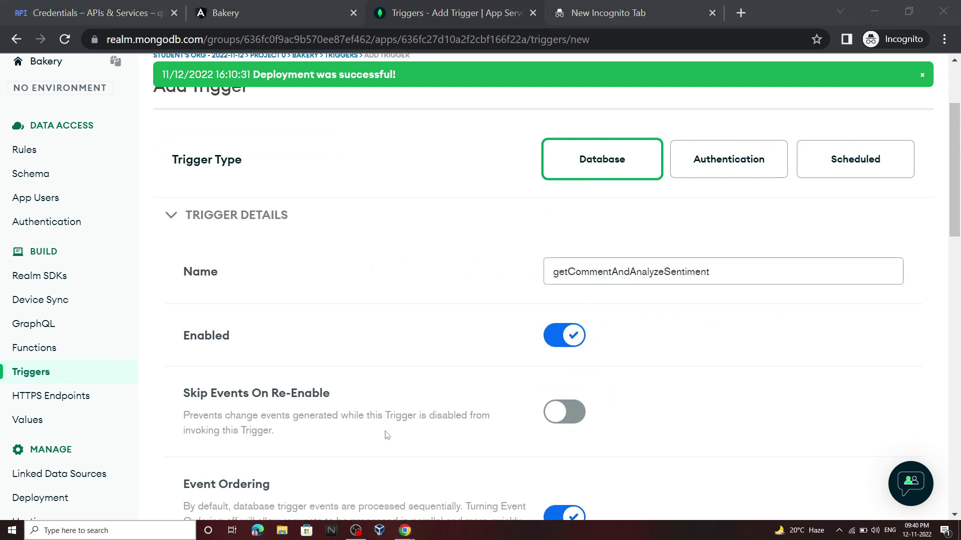
mouse_move(405, 531)
click(348, 480)
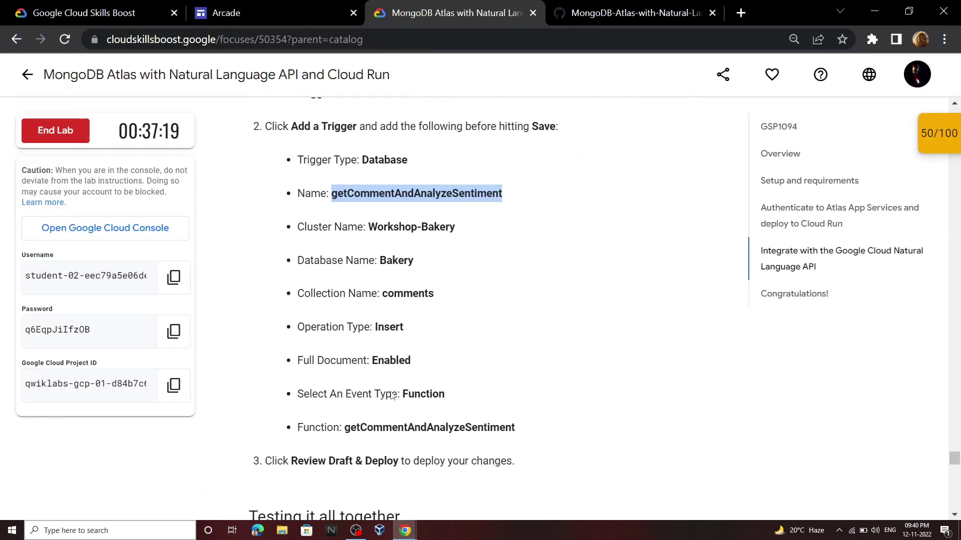
drag(379, 261, 441, 264)
mouse_move(405, 531)
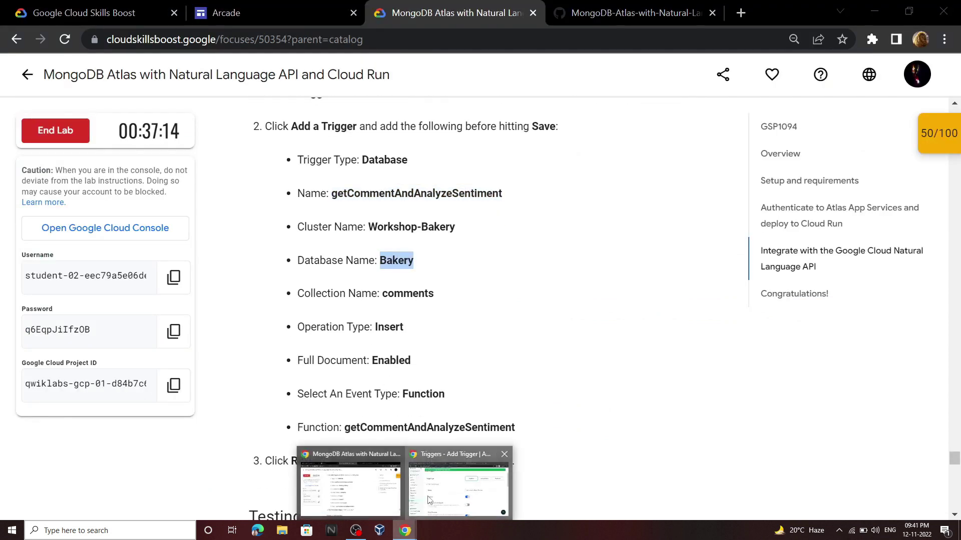
click(461, 480)
Set the trigger source's cluster name to Workshop-Bakery.
scroll(591, 322, down, 1)
scroll(591, 322, down, 4)
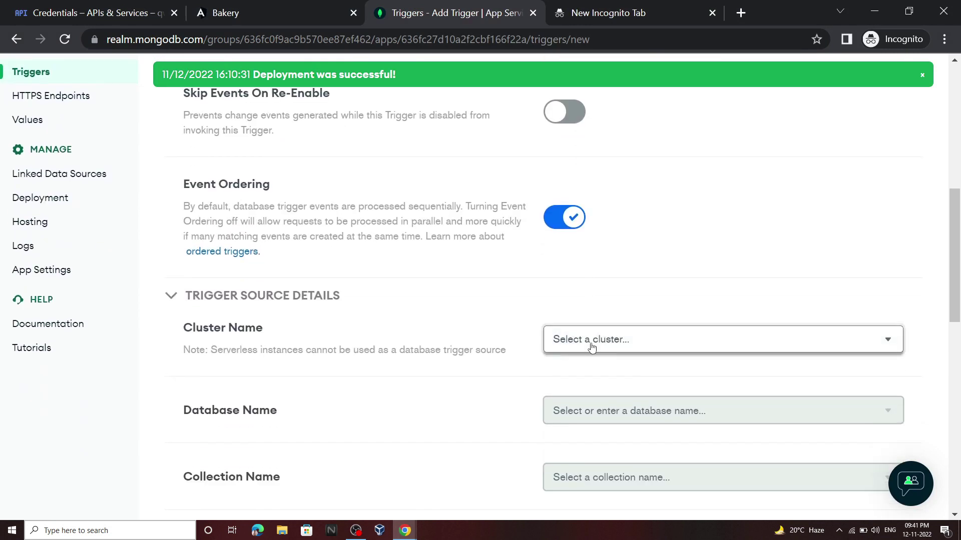
click(589, 339)
click(604, 370)
scroll(591, 320, down, 3)
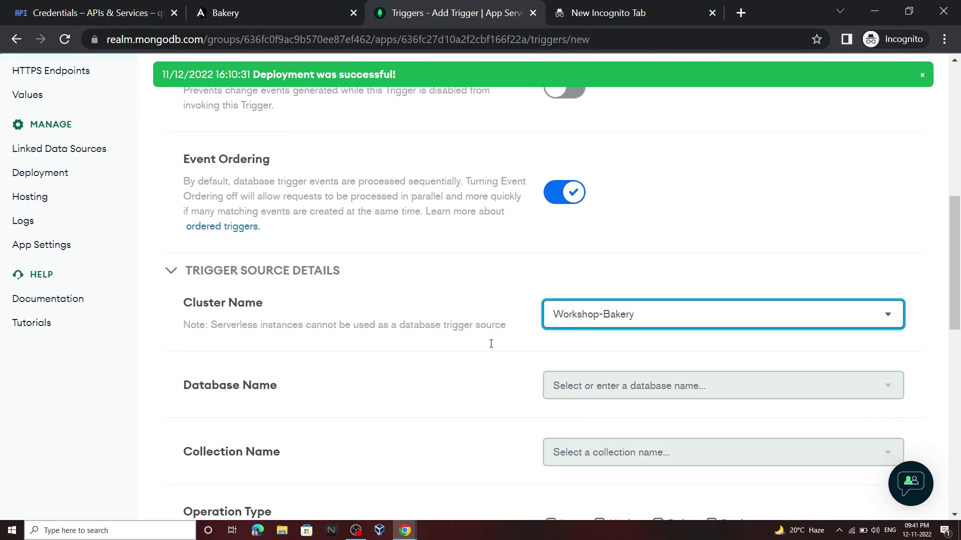
Enter Bakery as a new database name for the trigger source.
click(592, 271)
click(608, 293)
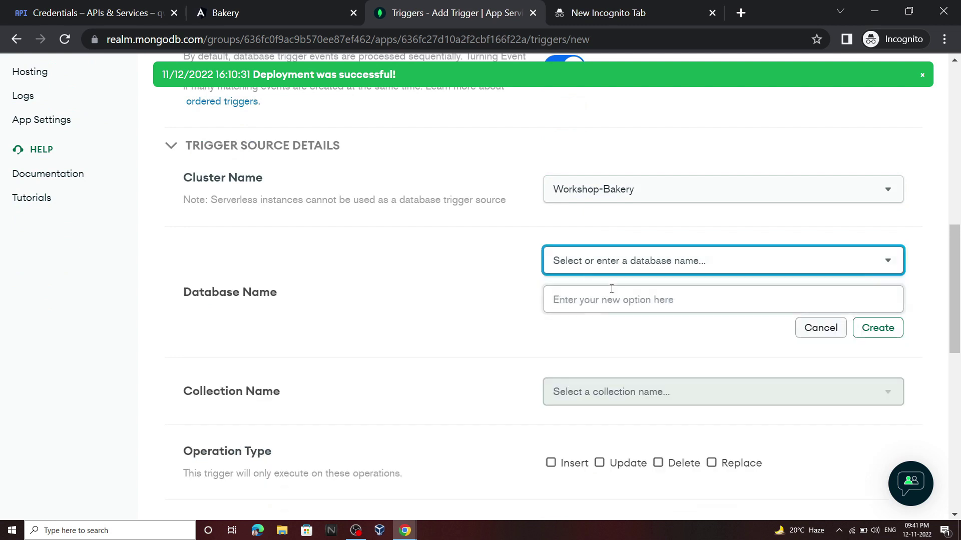
text(Bakery)
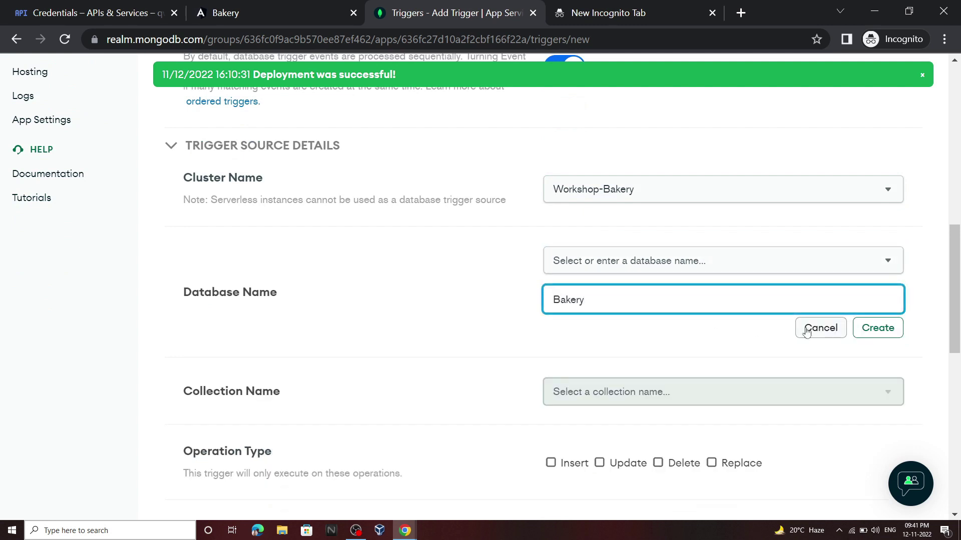
click(876, 327)
scroll(512, 326, down, 2)
Copy the collection name comments from the lab's trigger settings and return to the trigger form.
mouse_move(414, 535)
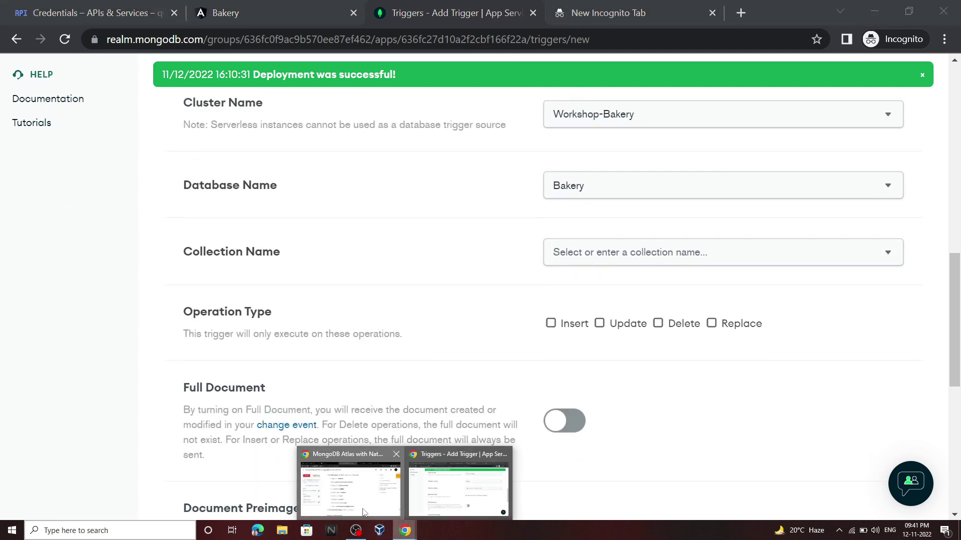
click(350, 466)
drag(383, 294, 463, 296)
key(ctrl+c)
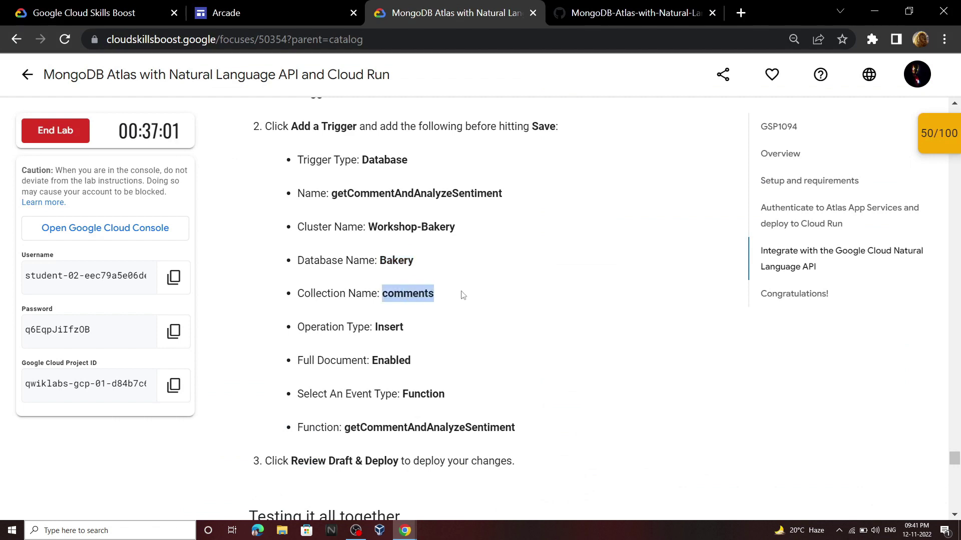
mouse_move(406, 531)
click(463, 471)
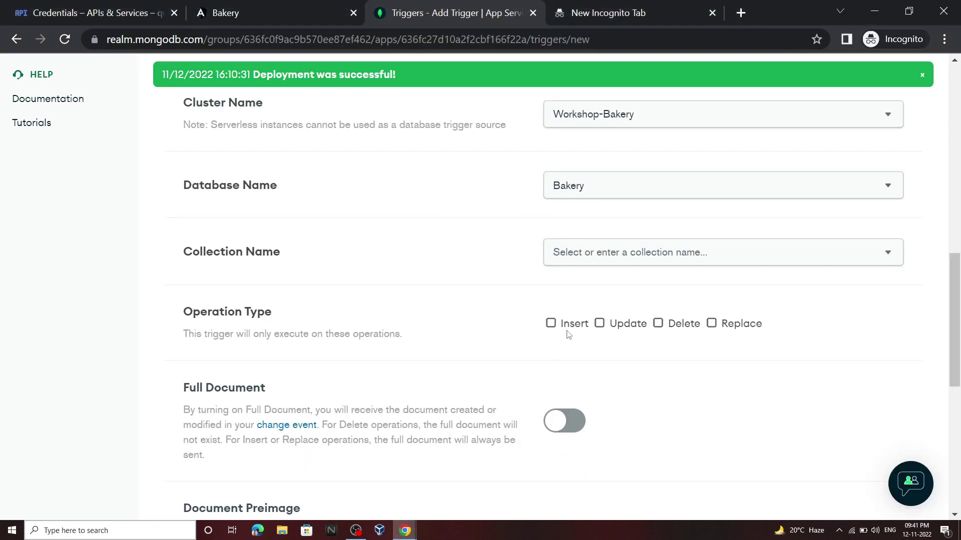
Enter comments as a new collection name for the trigger source.
click(582, 256)
click(590, 285)
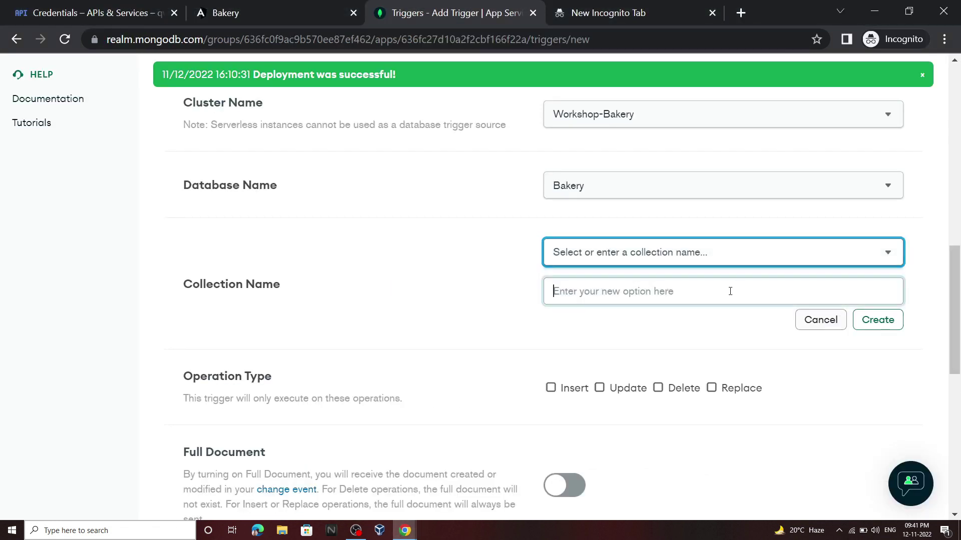
key(ctrl+v)
click(876, 321)
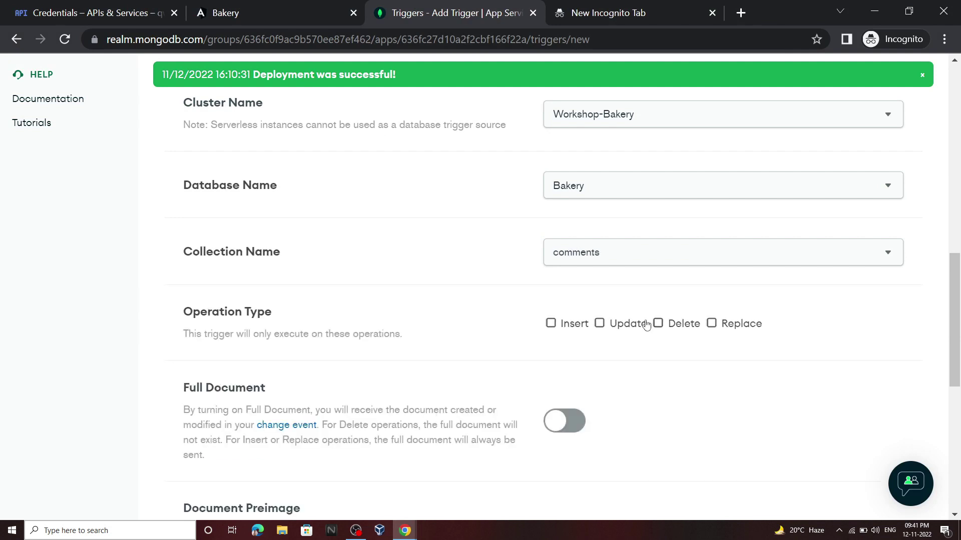
Make the trigger run on Insert operations and enable Full Document.
scroll(536, 329, down, 3)
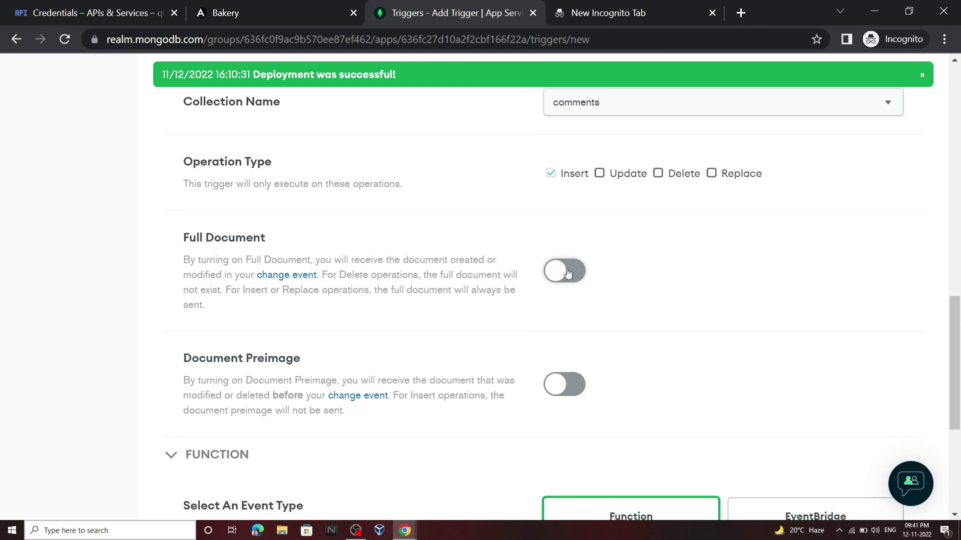
click(558, 273)
Link the trigger to the getCommentAndAnalyzeSentiment function and save it.
scroll(466, 290, down, 3)
scroll(480, 328, down, 2)
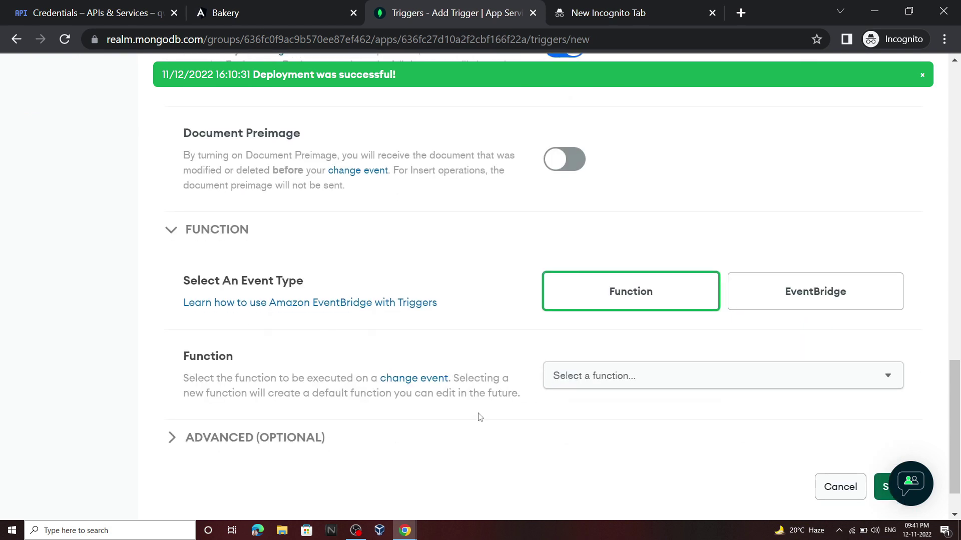
click(572, 376)
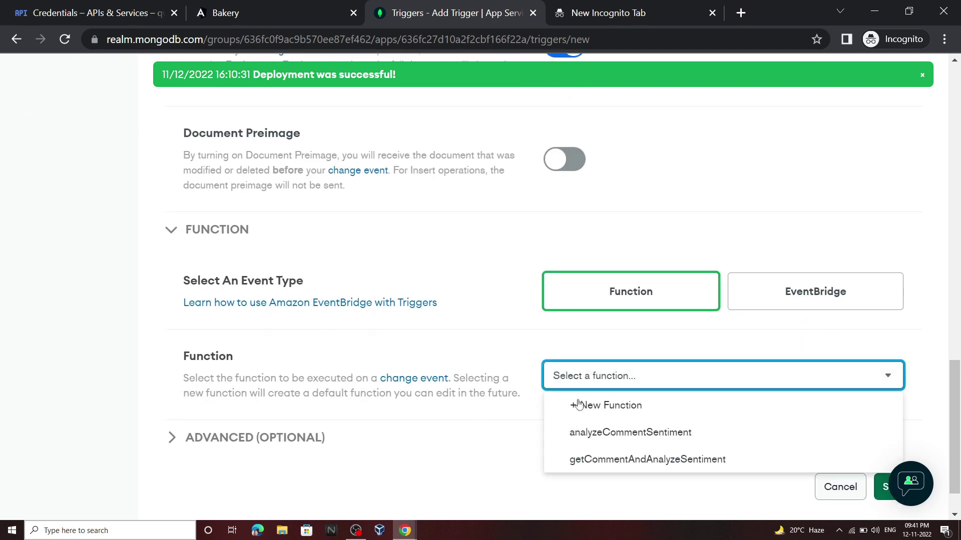
click(574, 460)
scroll(695, 431, down, 1)
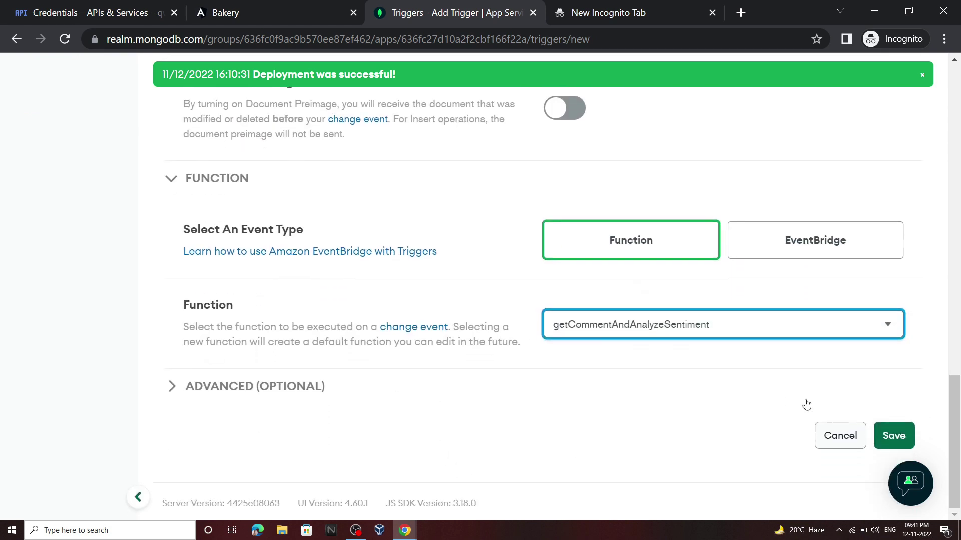
click(901, 436)
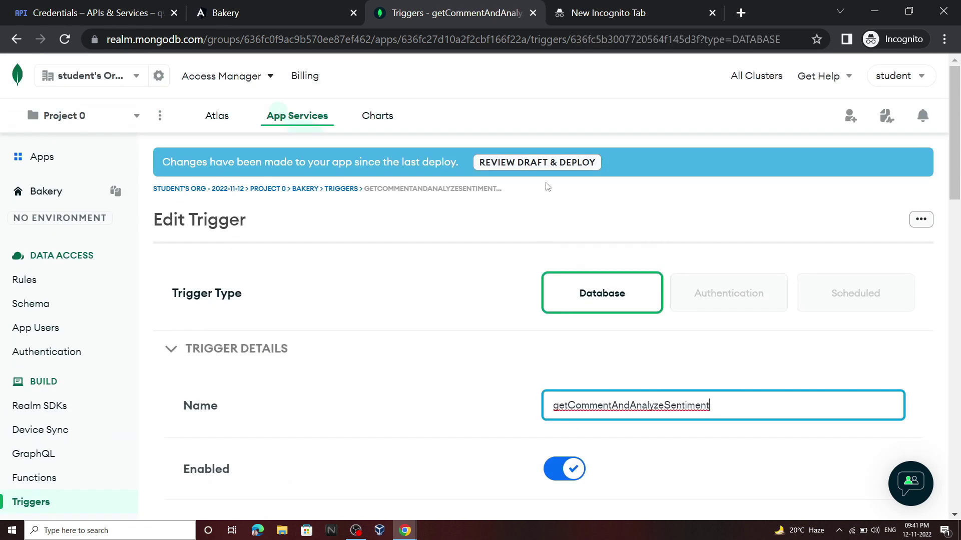
Review the draft containing the new trigger and deploy it.
click(563, 162)
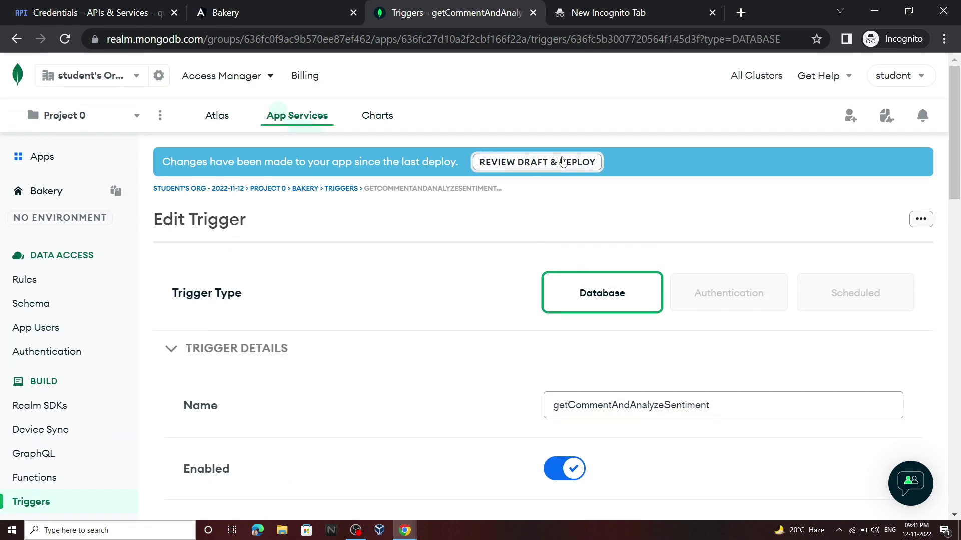
scroll(854, 282, down, 7)
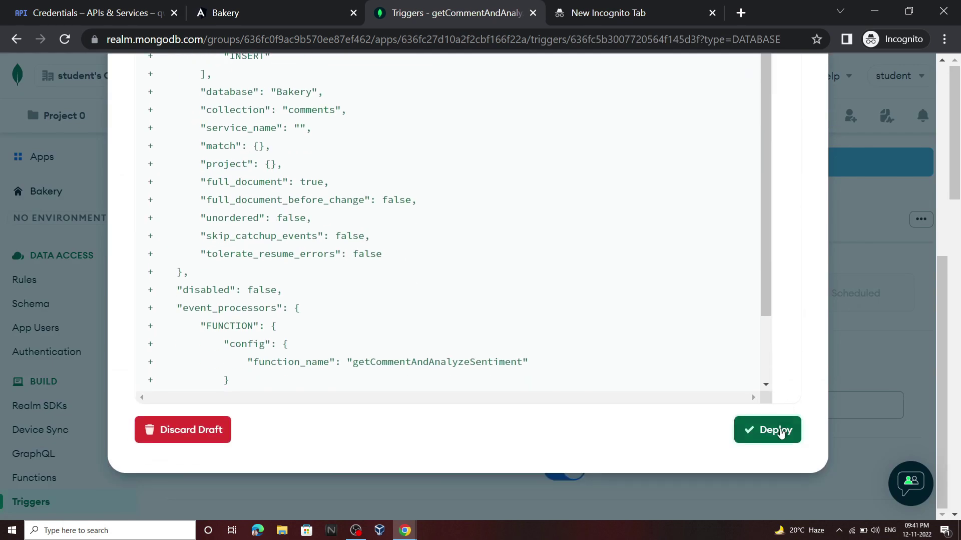
click(779, 432)
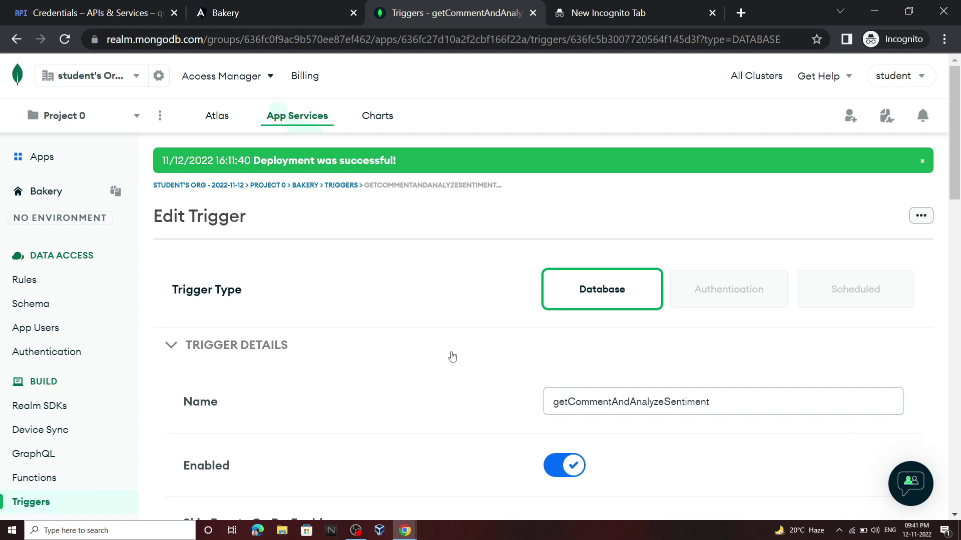
Read the lab's "Testing it all together" section and browse the Workshop-Bakery cluster's collections in Atlas.
click(405, 530)
click(346, 482)
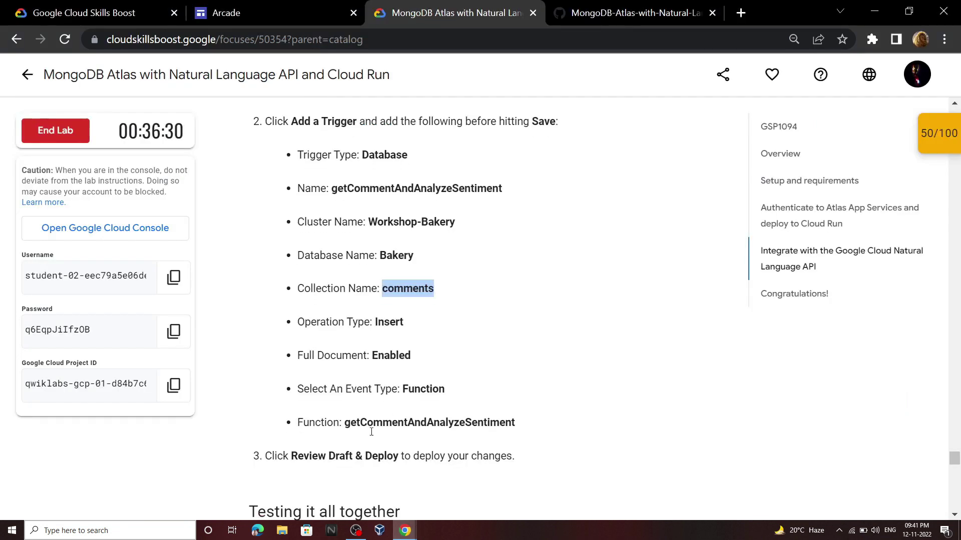
scroll(371, 420, down, 5)
scroll(371, 421, down, 5)
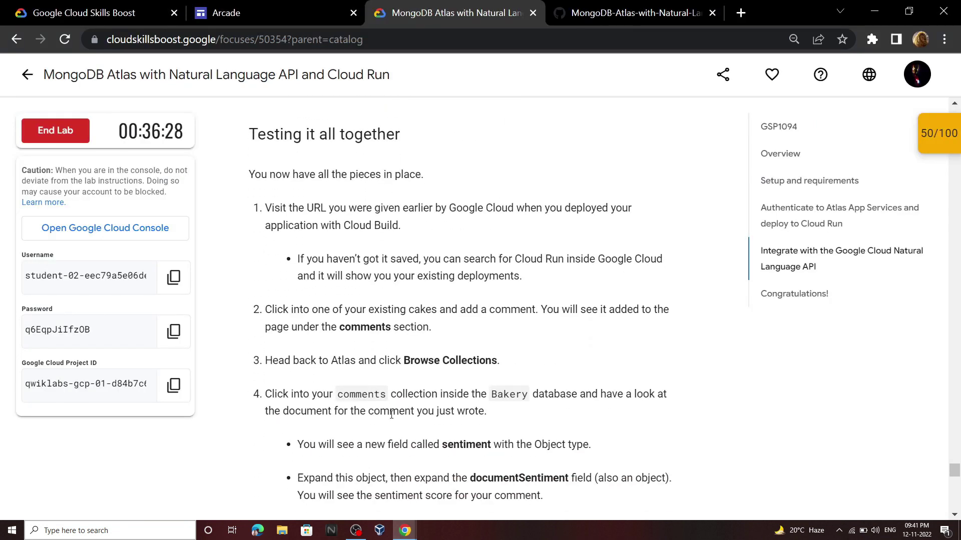
click(406, 529)
click(468, 484)
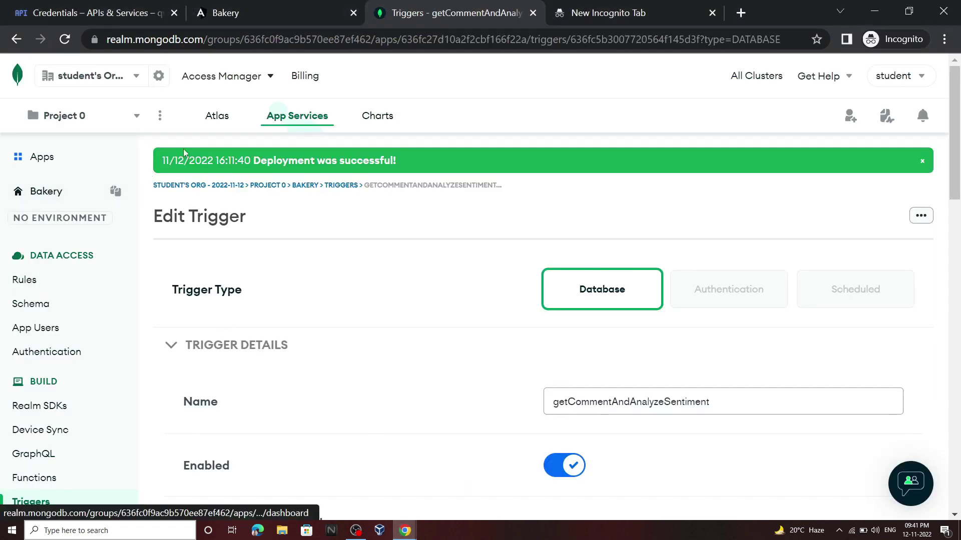
click(211, 120)
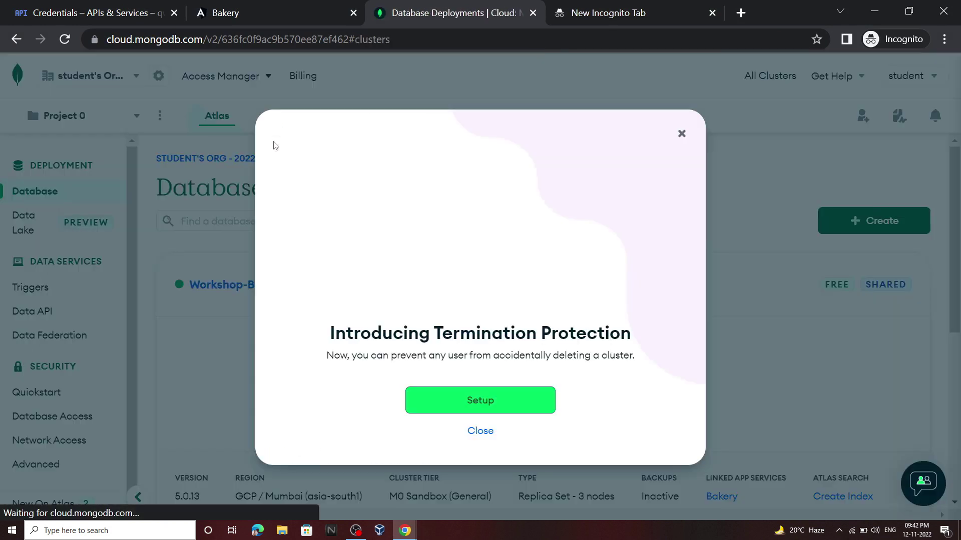
click(680, 134)
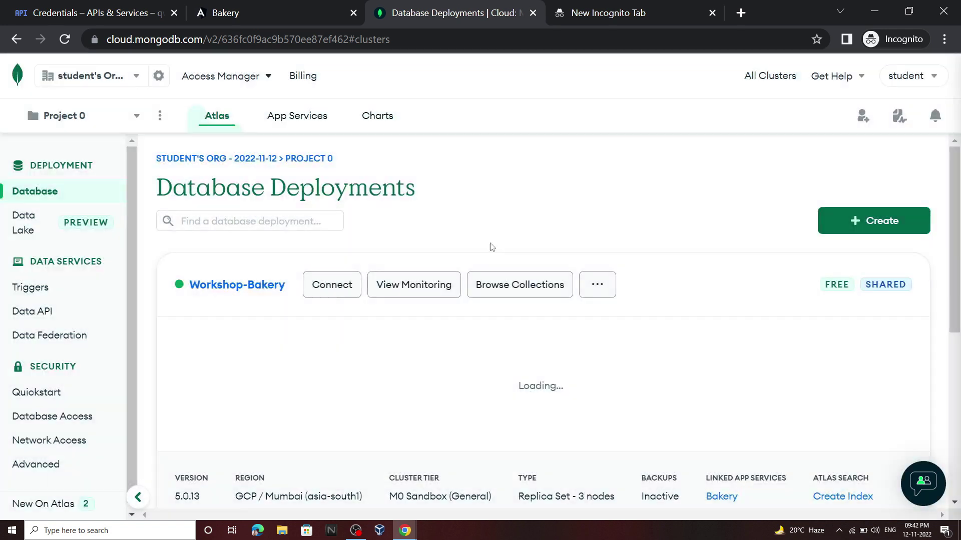
click(499, 289)
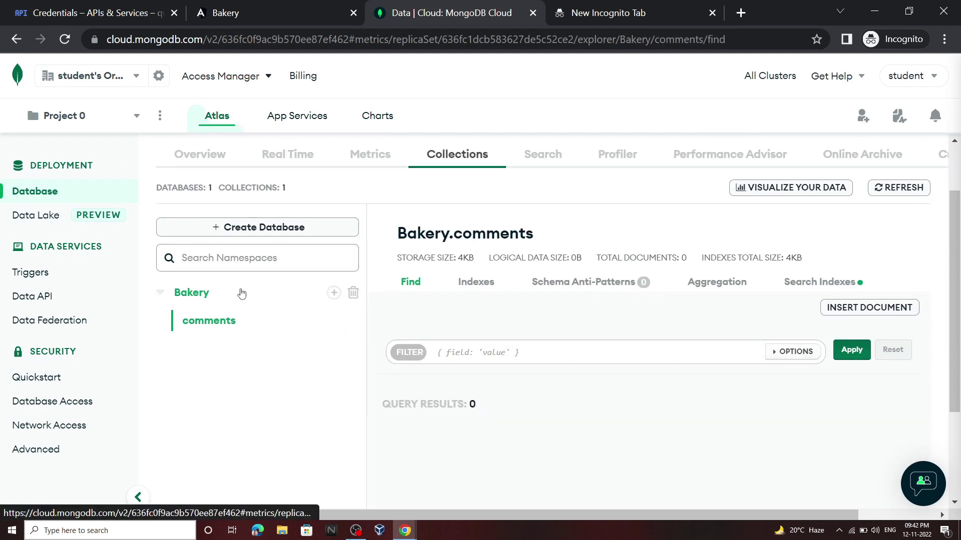
Create a collection named cake in the Bakery database.
click(334, 292)
click(398, 278)
text(cake)
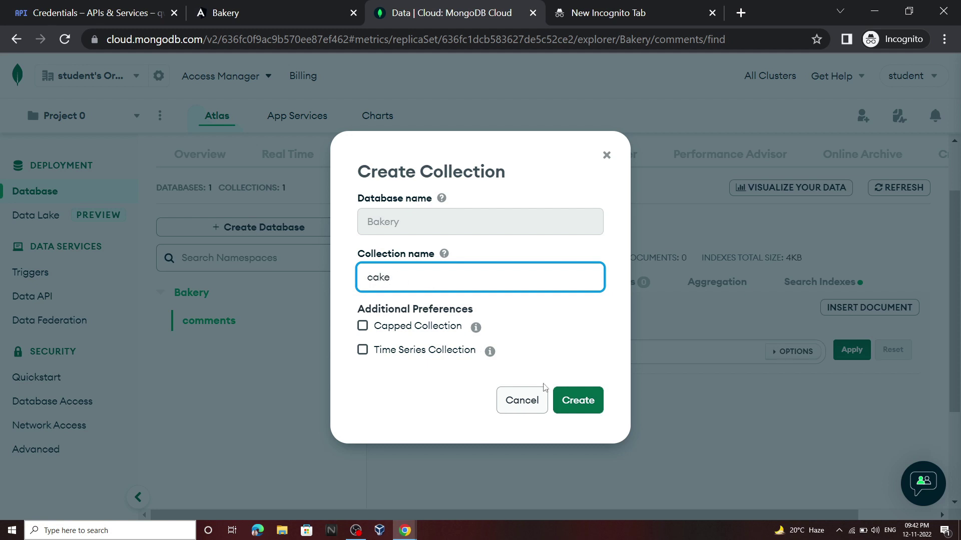
click(556, 394)
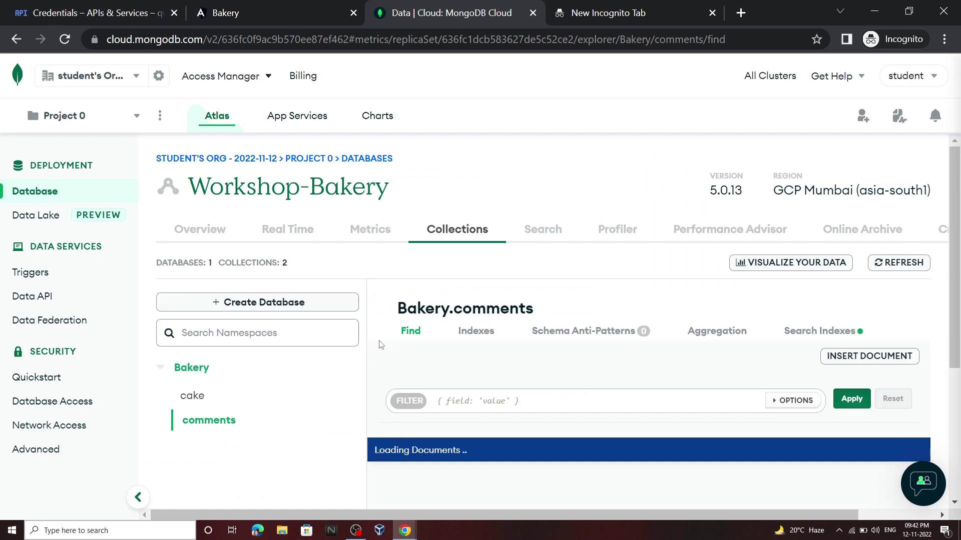
Start a new document in the cake collection in JSON view and select its default content.
scroll(406, 364, down, 2)
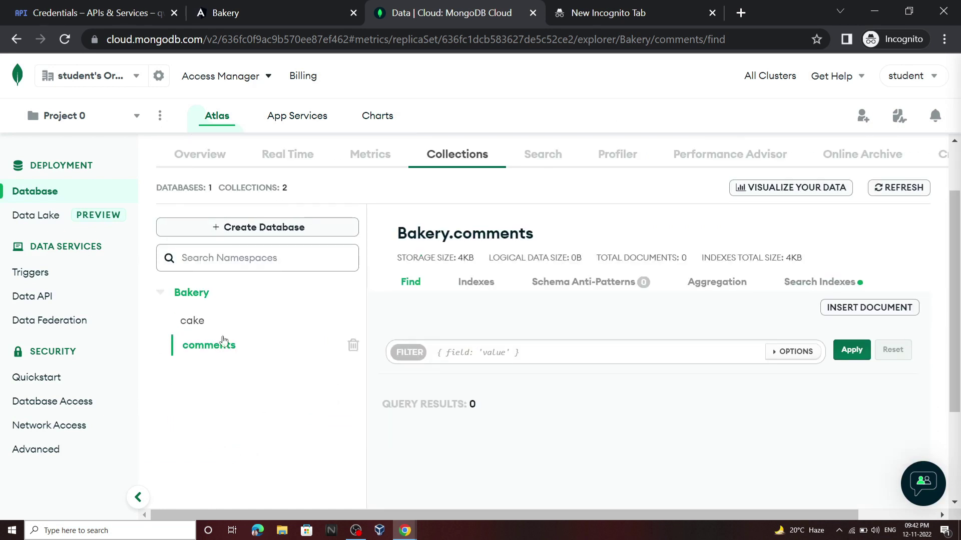
click(215, 321)
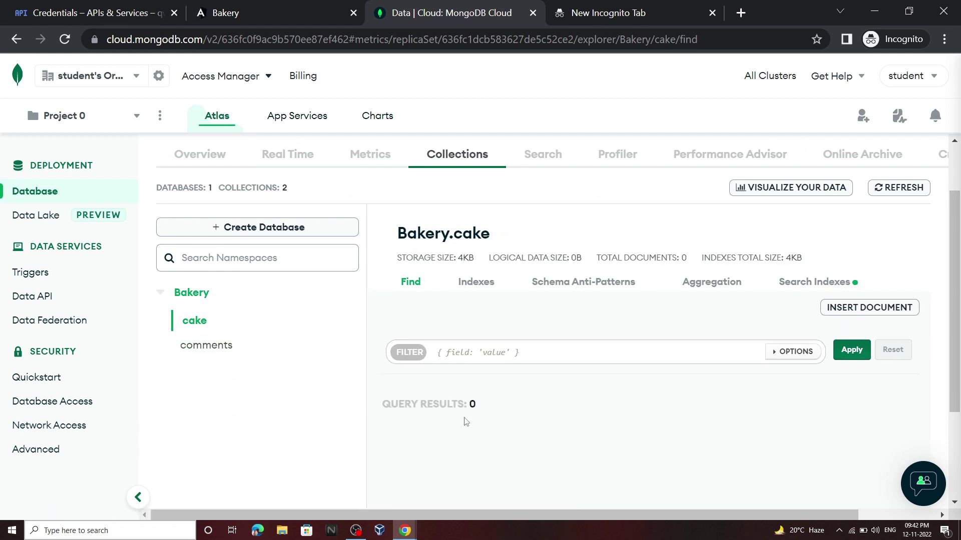
click(838, 307)
click(316, 267)
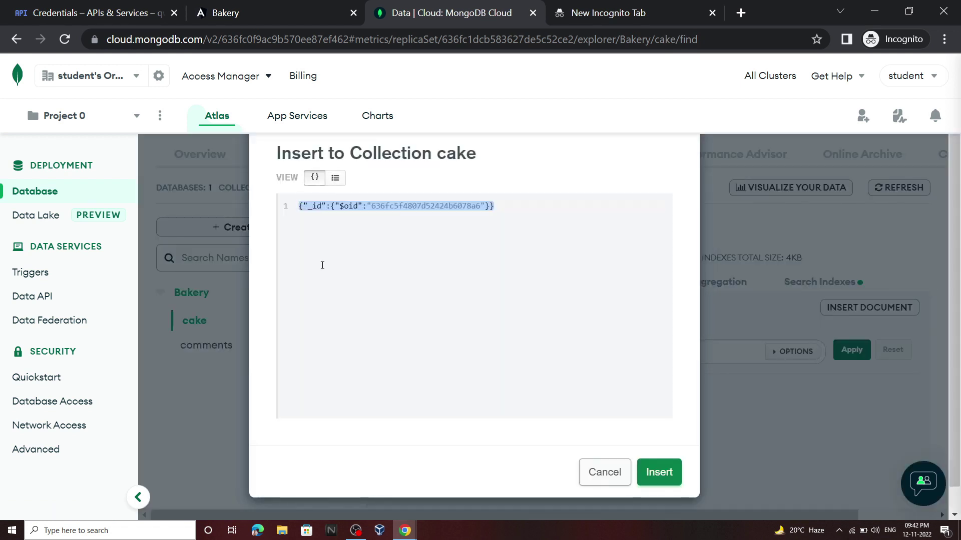
Copy the Chocolate Cake JSON block, lines 1 to 12, from the code file on GitHub.
mouse_move(411, 533)
click(350, 490)
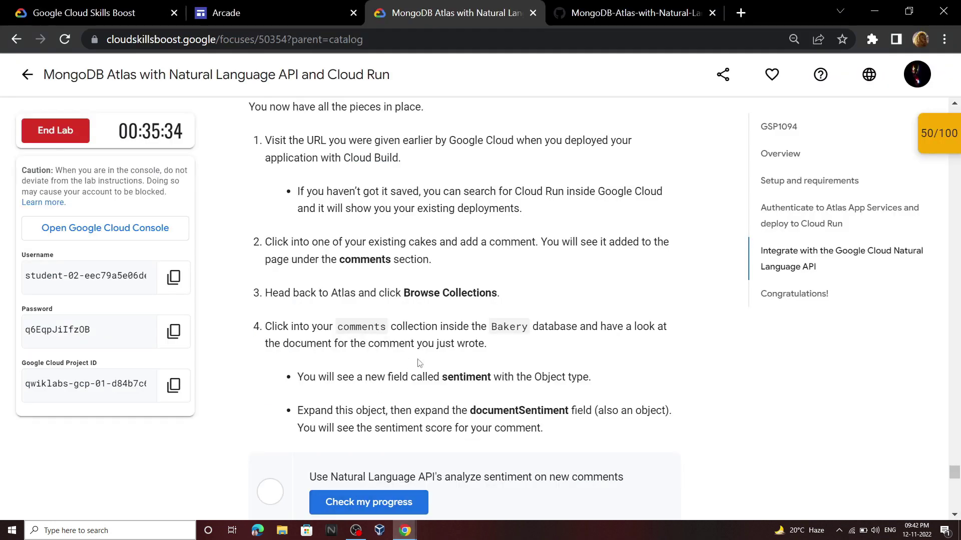
click(631, 12)
scroll(376, 308, down, 9)
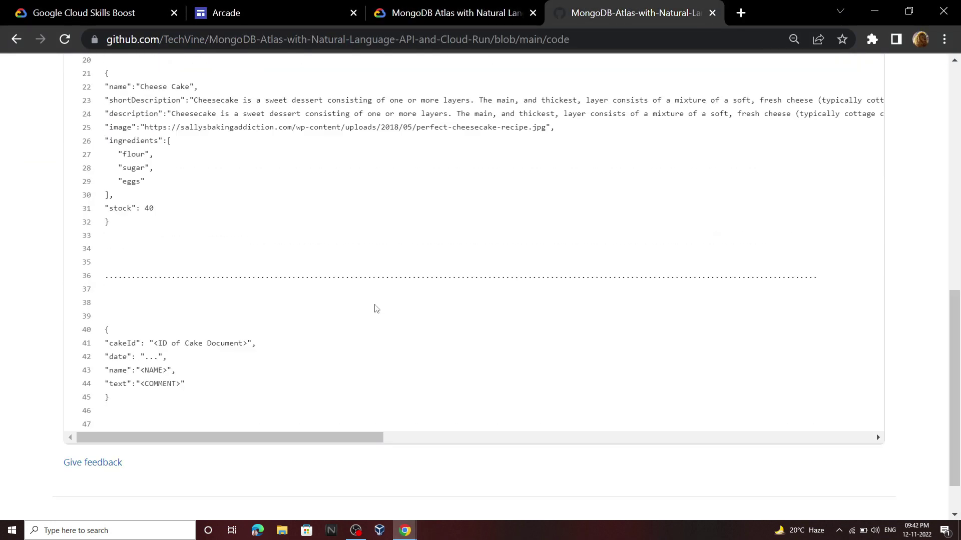
scroll(376, 308, up, 7)
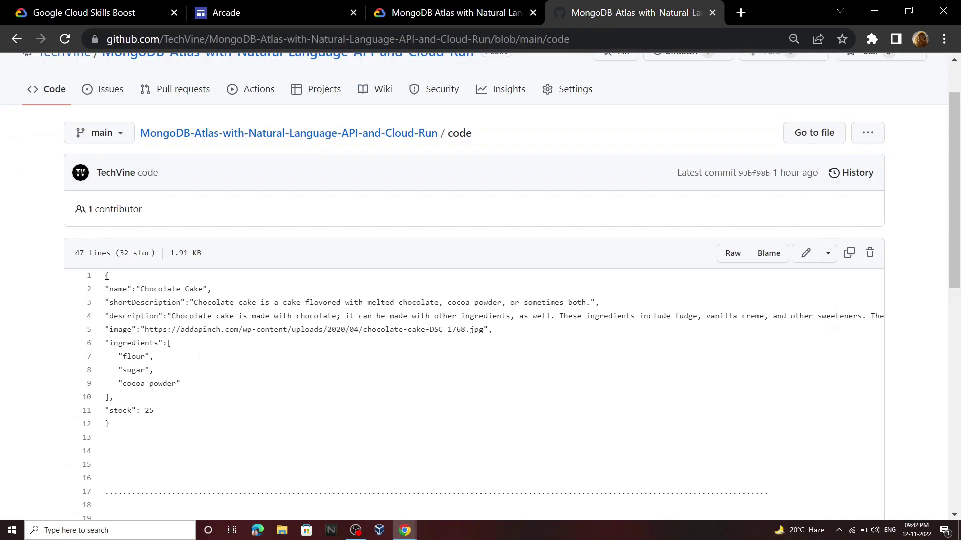
drag(106, 275, 124, 427)
key(ctrl+c)
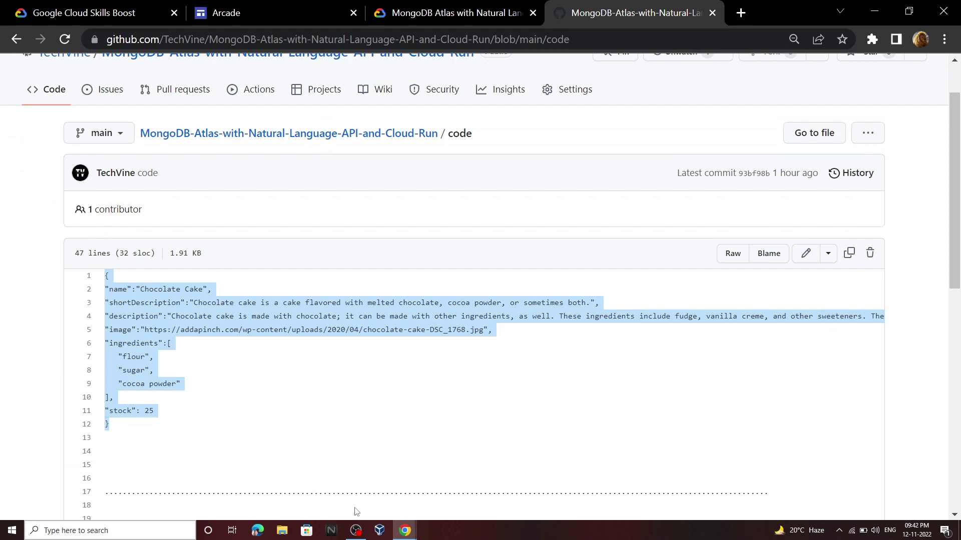
Replace the new document's content with the copied Chocolate Cake JSON and insert it into the cake collection.
mouse_move(405, 530)
click(451, 480)
key(ctrl+v)
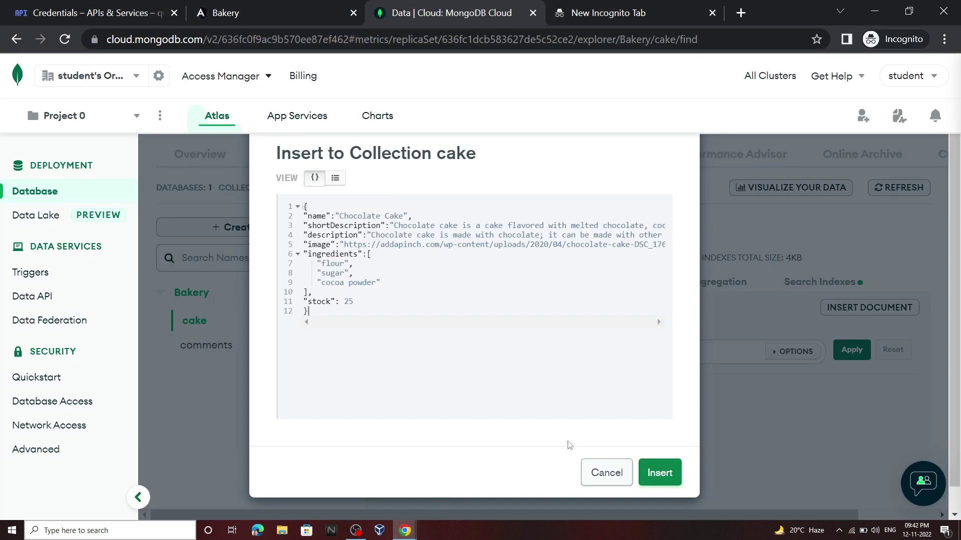
click(660, 473)
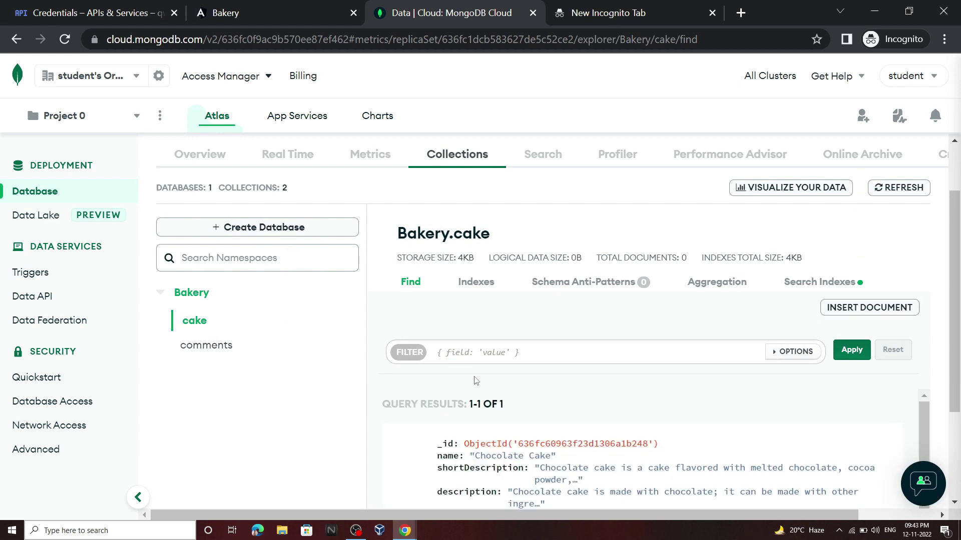
Start another cake document in JSON view and copy the Cheese Cake JSON block, lines 21 to 32, from the code file on GitHub.
click(850, 315)
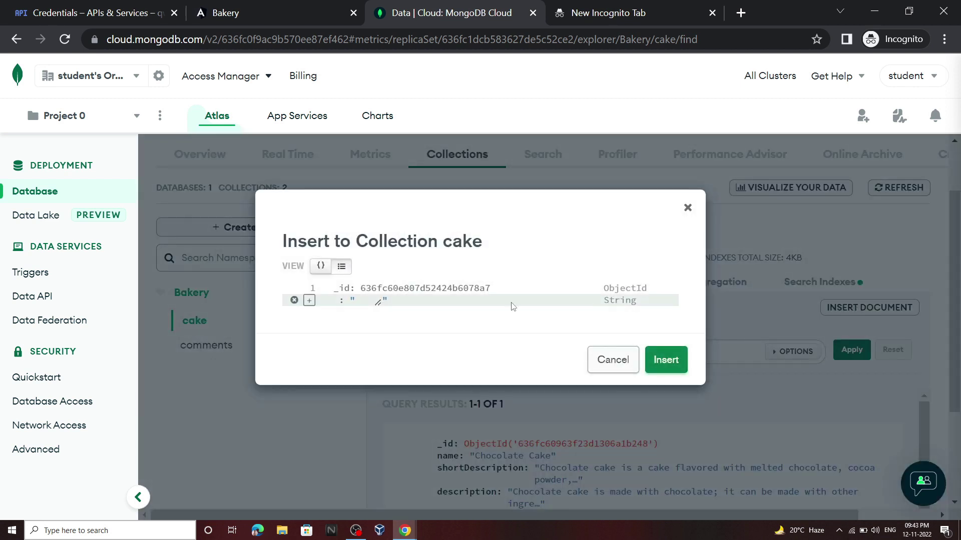
click(317, 266)
mouse_move(405, 530)
click(367, 485)
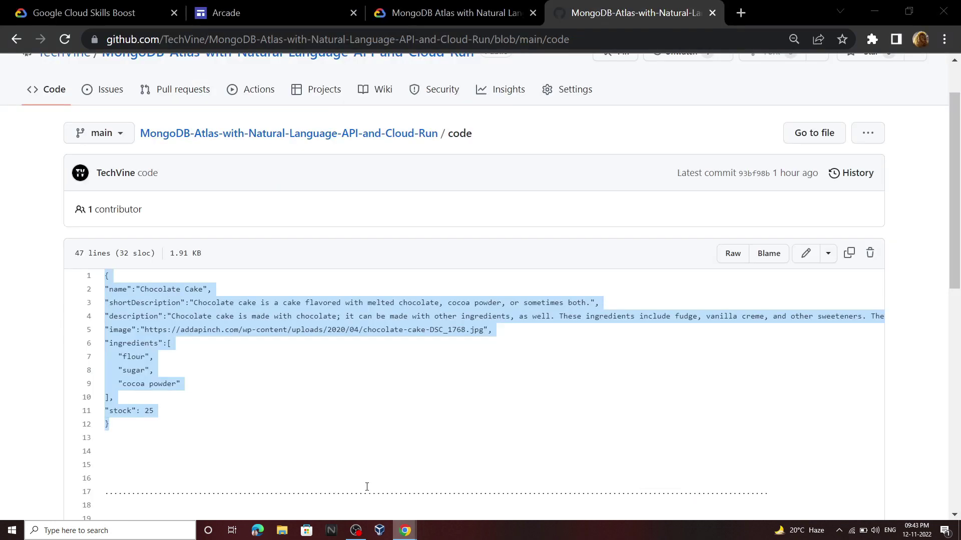
scroll(250, 361, down, 6)
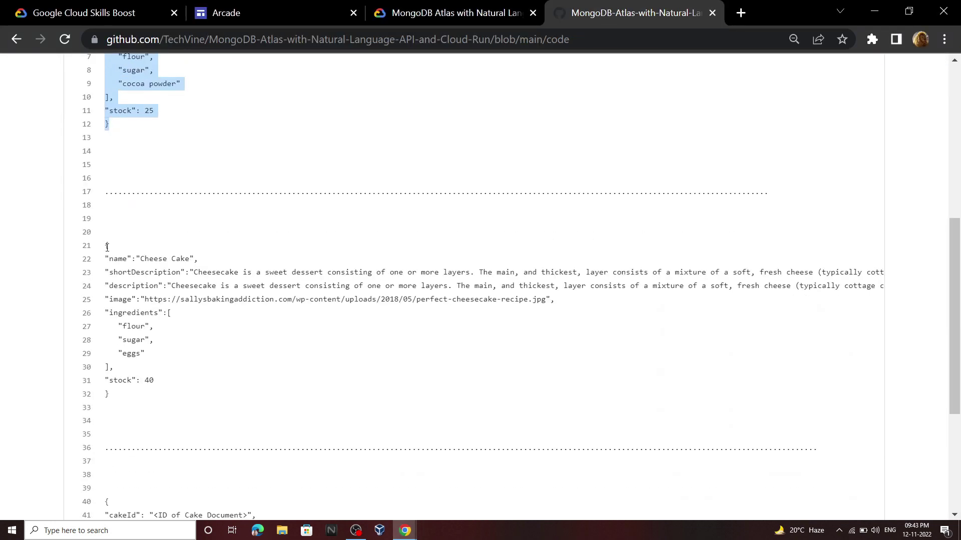
drag(106, 246, 149, 394)
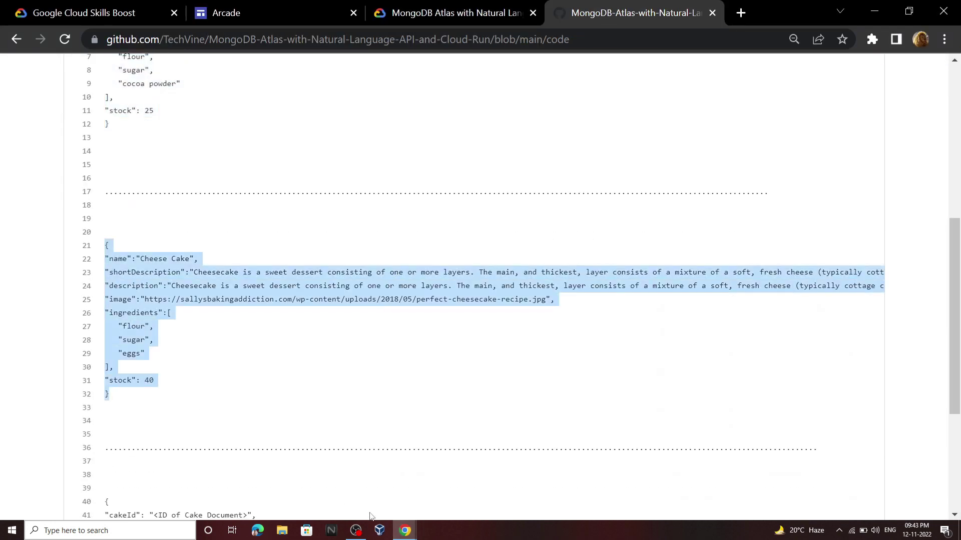
Replace the new document's content with the copied Cheese Cake JSON and insert it into the cake collection.
mouse_move(405, 530)
click(476, 465)
click(453, 264)
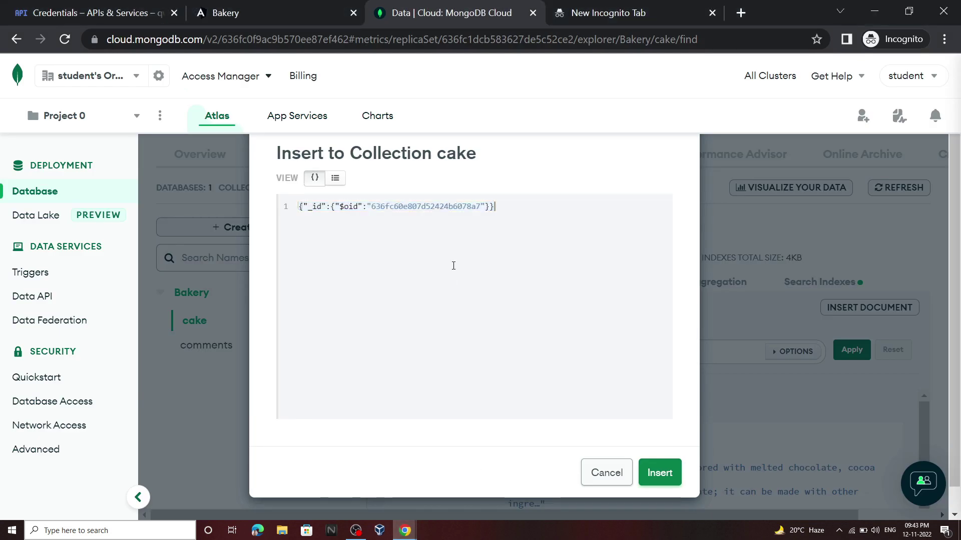
key(ctrl+a)
key(ctrl+v)
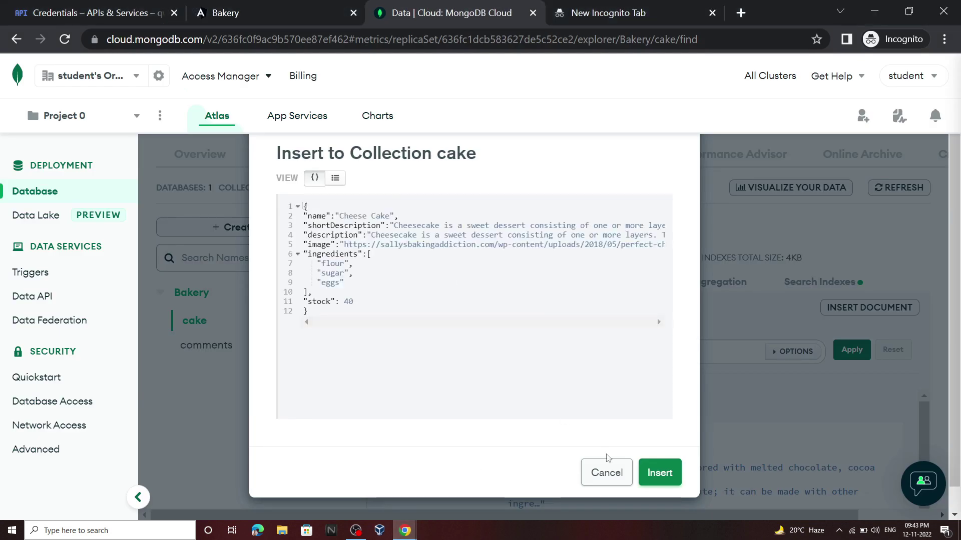
click(661, 474)
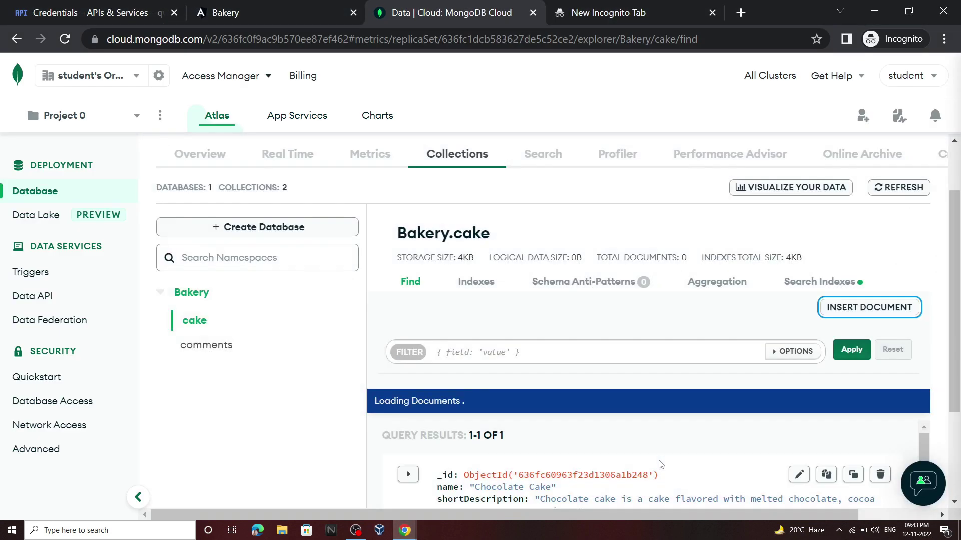
Copy the Chocolate Cake document's ObjectId value and keep it in the address bar of a new browser tab.
scroll(549, 371, down, 3)
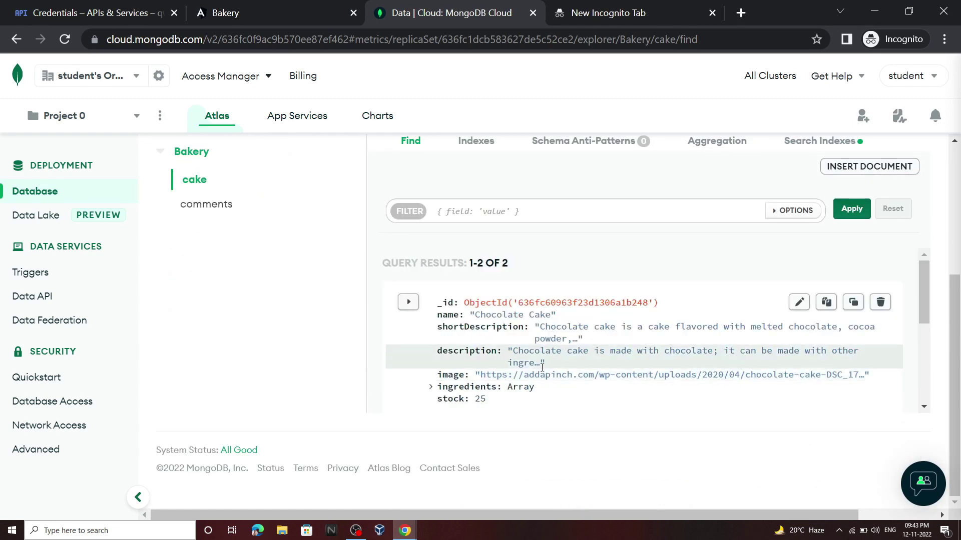
drag(470, 314, 588, 316)
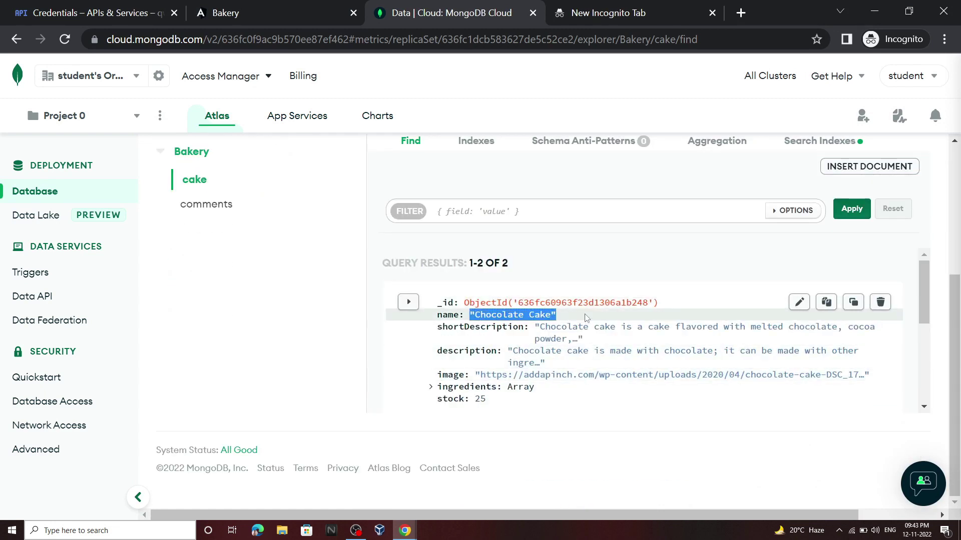
click(487, 305)
drag(519, 302, 649, 305)
key(ctrl+c)
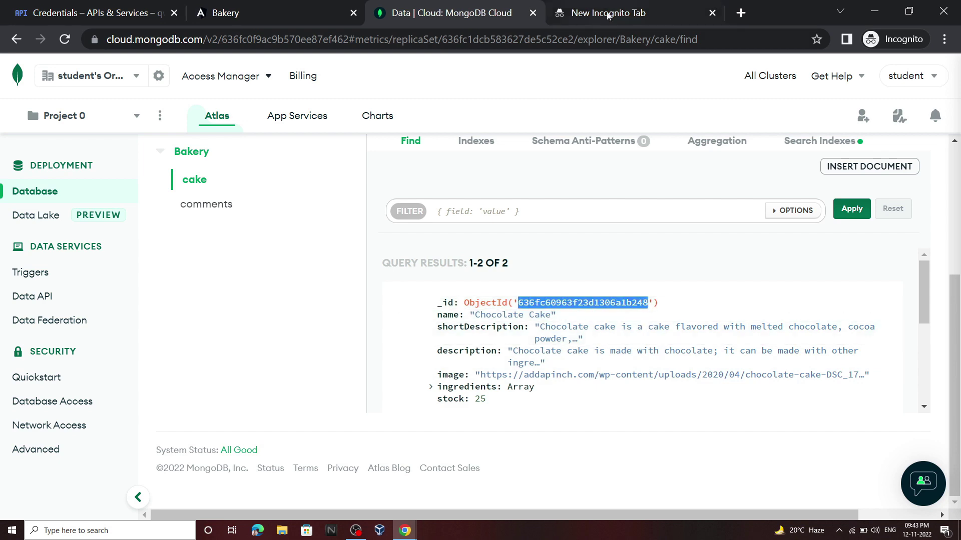
key(ctrl+t)
key(ctrl+v)
Open the comments collection in the Bakery database and start a new document in JSON view.
click(395, 6)
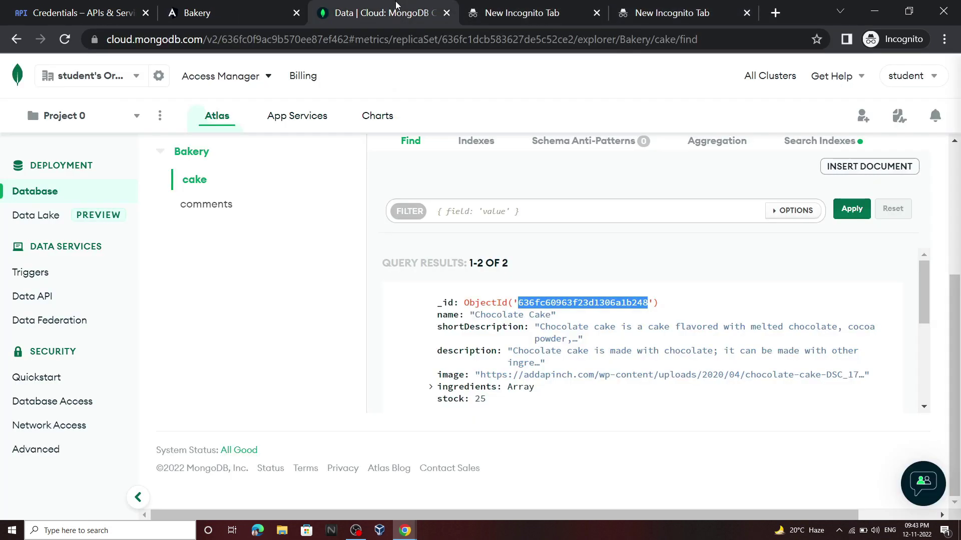
scroll(298, 305, up, 3)
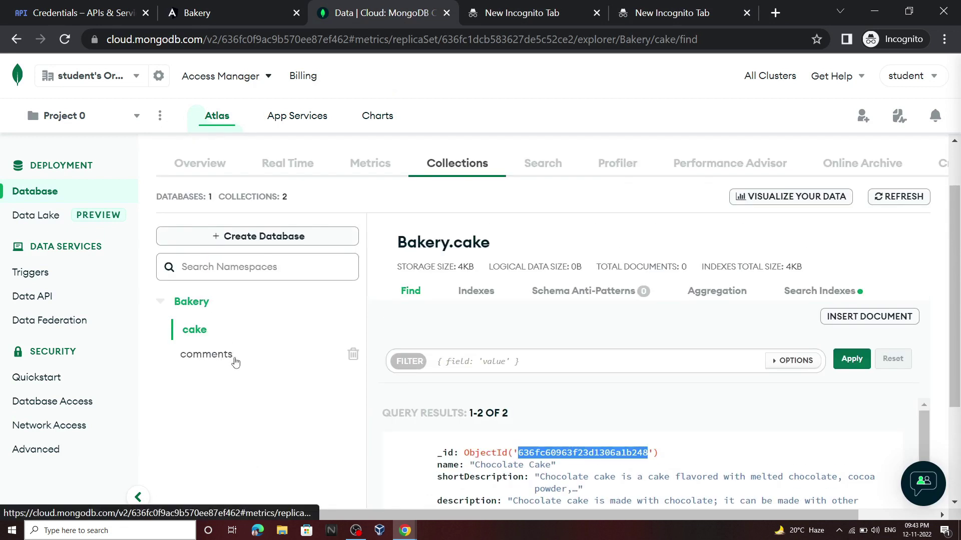
click(235, 362)
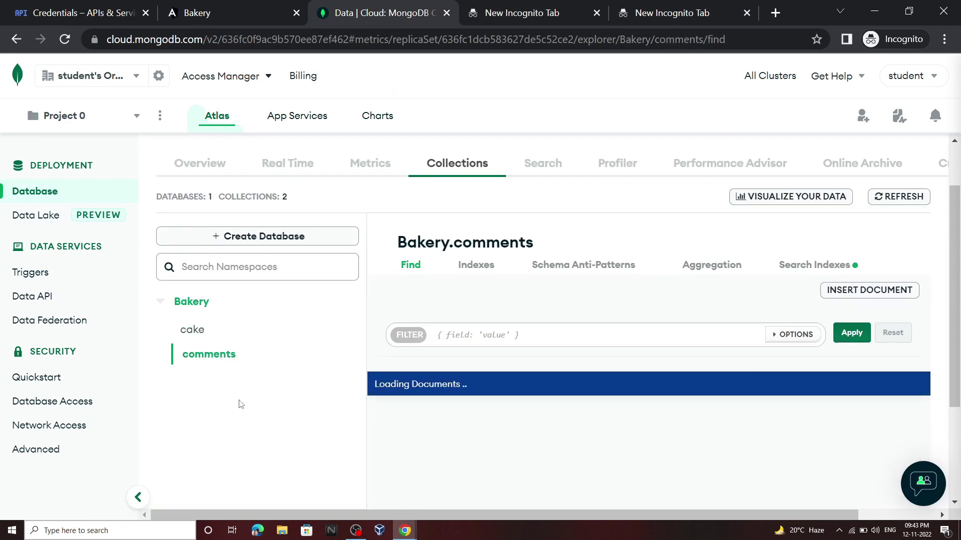
scroll(240, 404, down, 2)
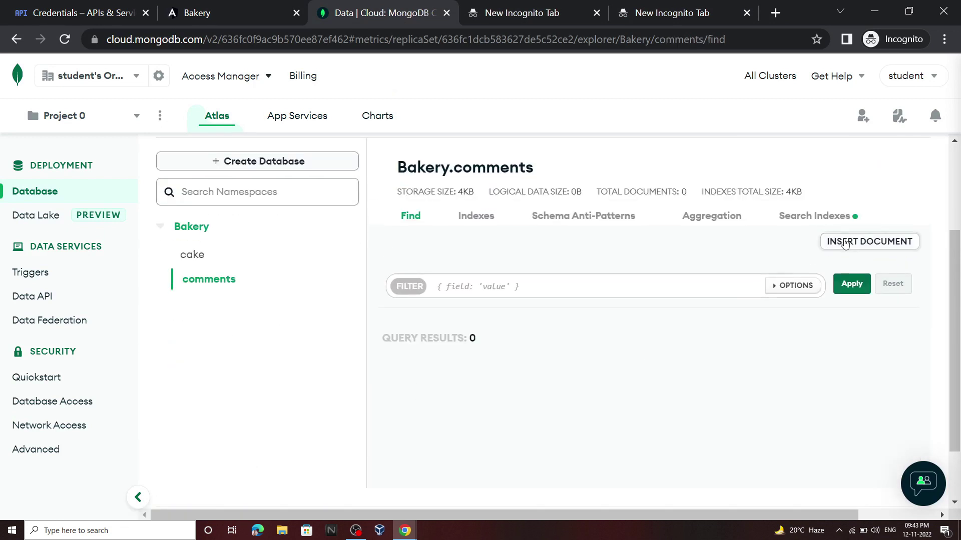
click(870, 241)
click(321, 265)
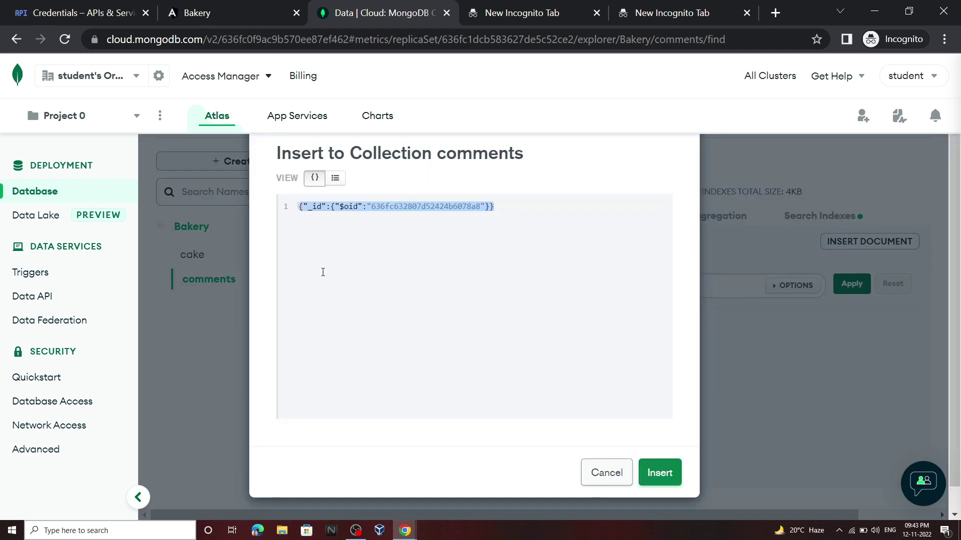
Copy the comment JSON template, lines 40 to 45, from the code file on GitHub.
mouse_move(405, 530)
click(331, 480)
scroll(325, 429, down, 5)
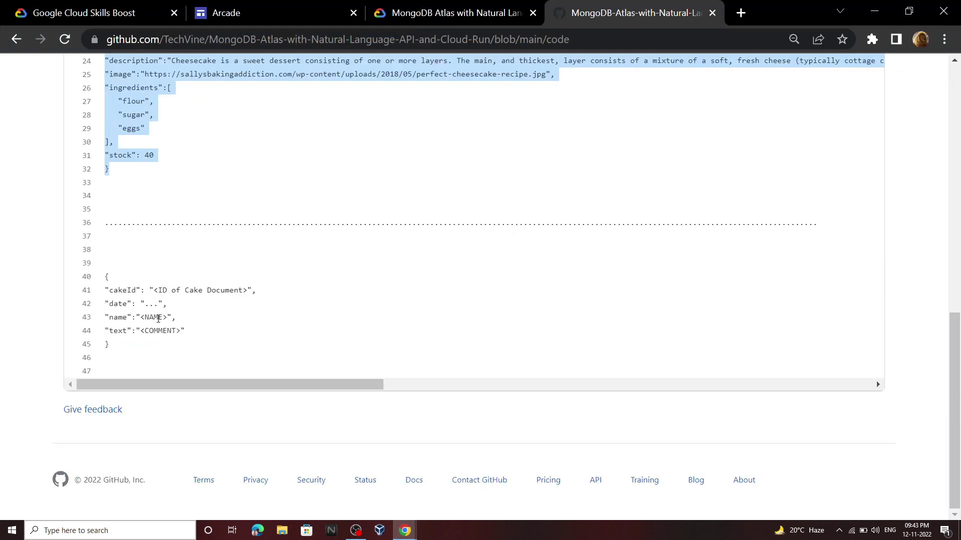
drag(106, 275, 120, 358)
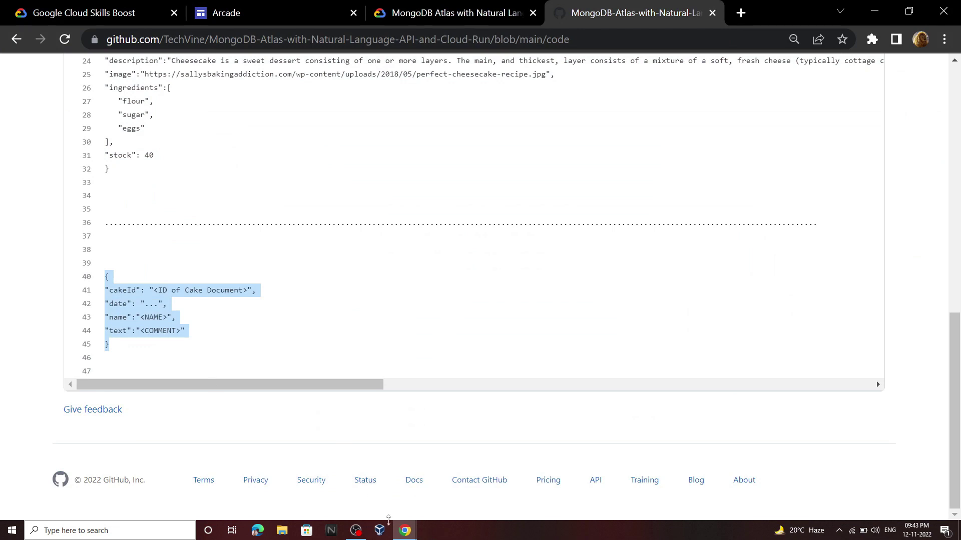
Replace the new comments document's default content with the copied comment template.
mouse_move(405, 529)
click(455, 488)
click(422, 276)
key(ctrl+a)
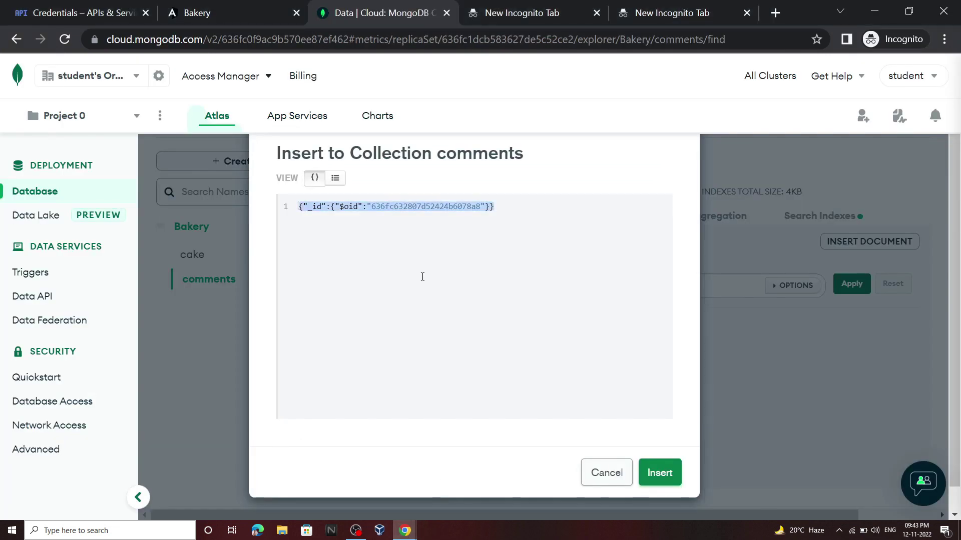
key(ctrl+v)
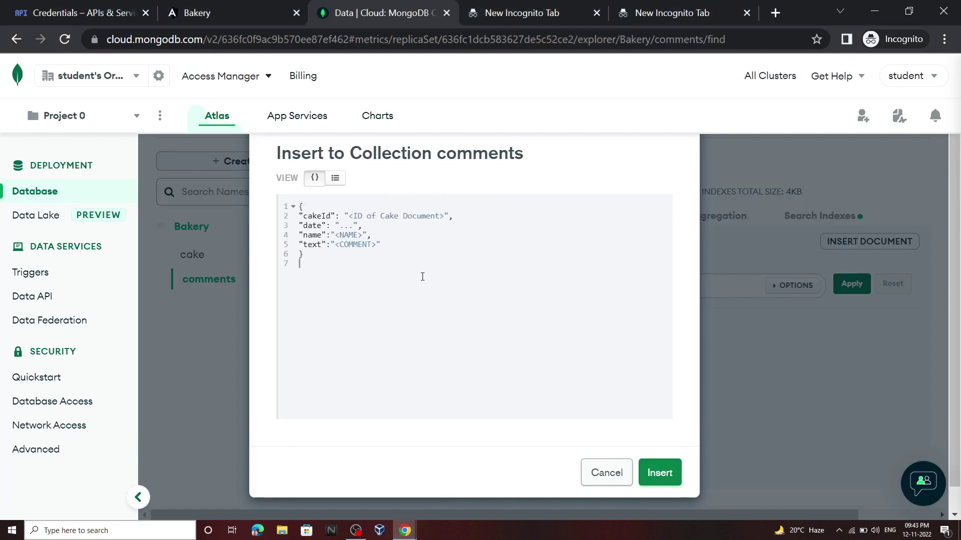
Replace the cakeId placeholder with the Chocolate Cake document ID kept in the spare browser tab.
click(641, 17)
key(ctrl+a)
click(373, 6)
drag(451, 216, 345, 234)
key(ctrl+v)
Set the comment's name to "TechVine" and its text to "Subscribe the Channel", and insert the document into the comments collection.
key(BackSpace)
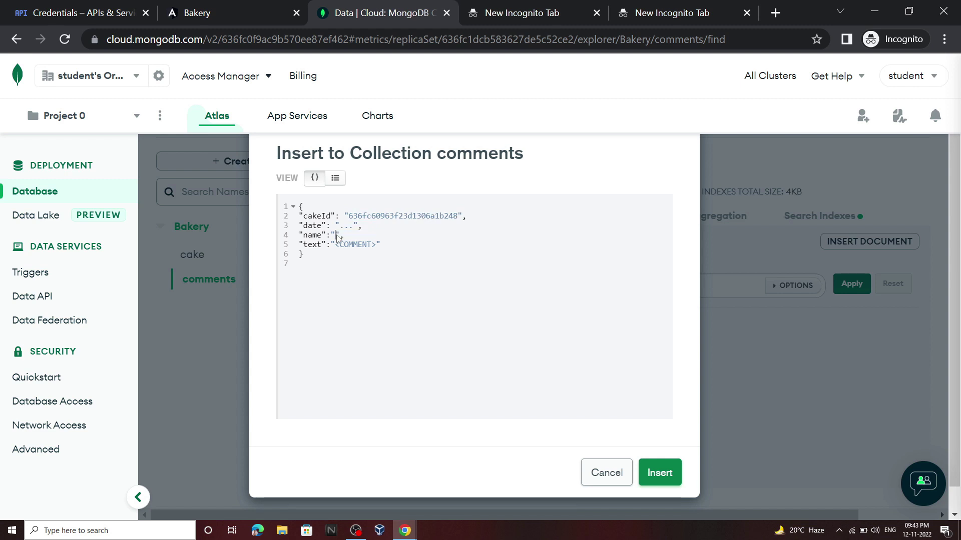
text(TechVine)
drag(378, 244, 336, 244)
text(Sub)
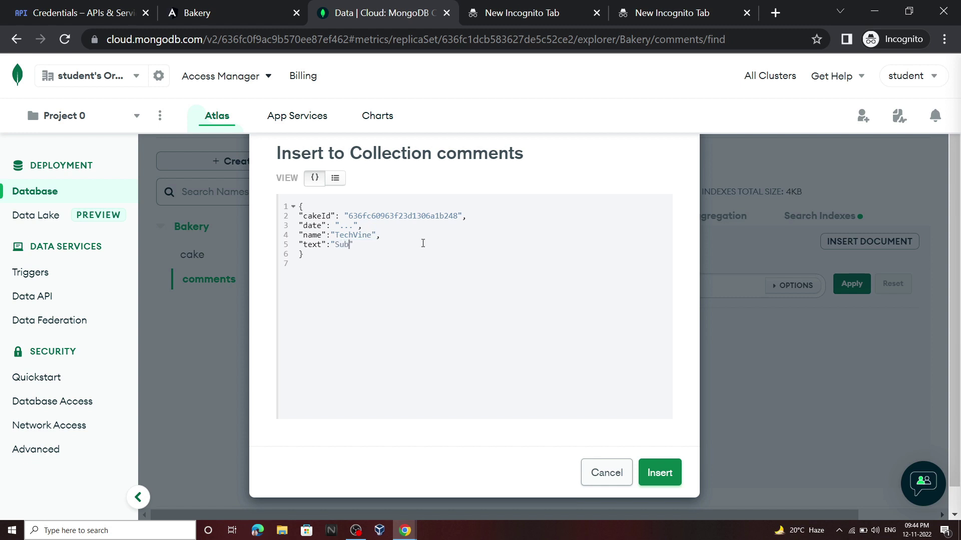
text(scribe the Channel)
click(668, 472)
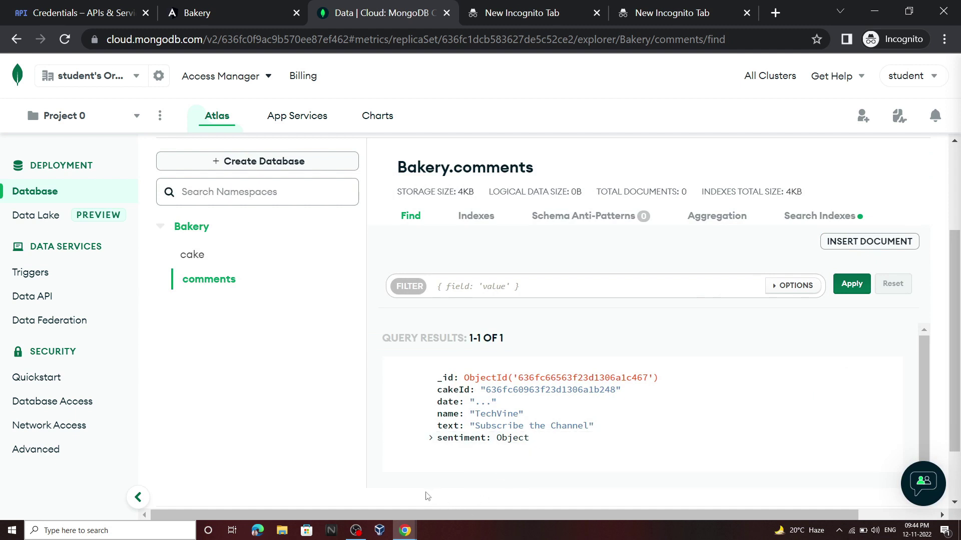
Reload the cakes page of the Bakery web app.
click(199, 4)
click(65, 39)
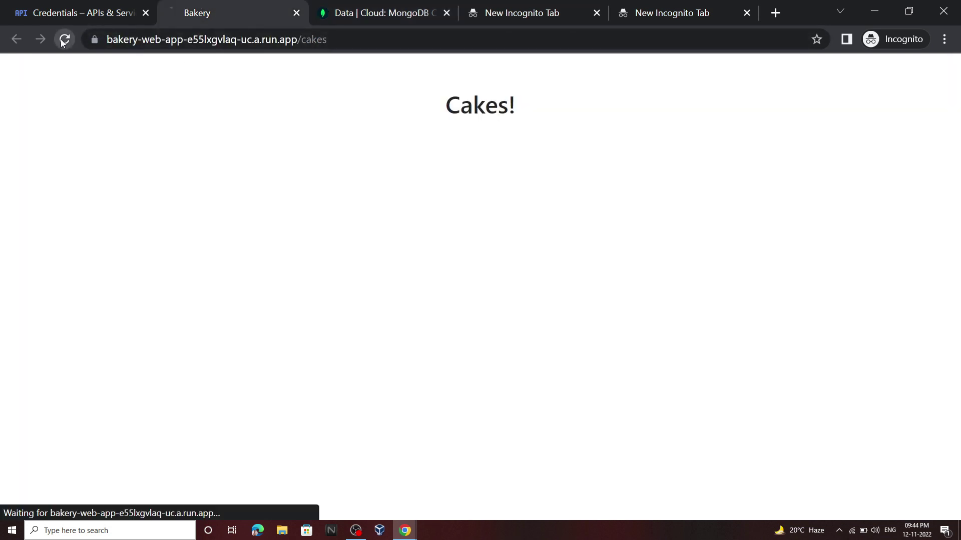
Check the lab progress for the sentiment analysis task and the Natural Language API call checkpoint on Google Cloud Skills Boost.
click(361, 484)
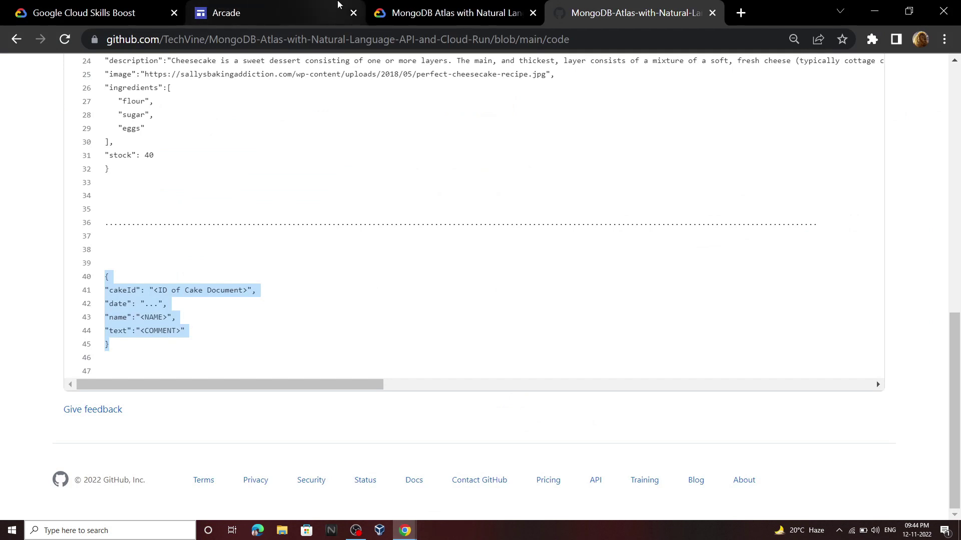
click(451, 13)
scroll(390, 288, down, 5)
click(390, 289)
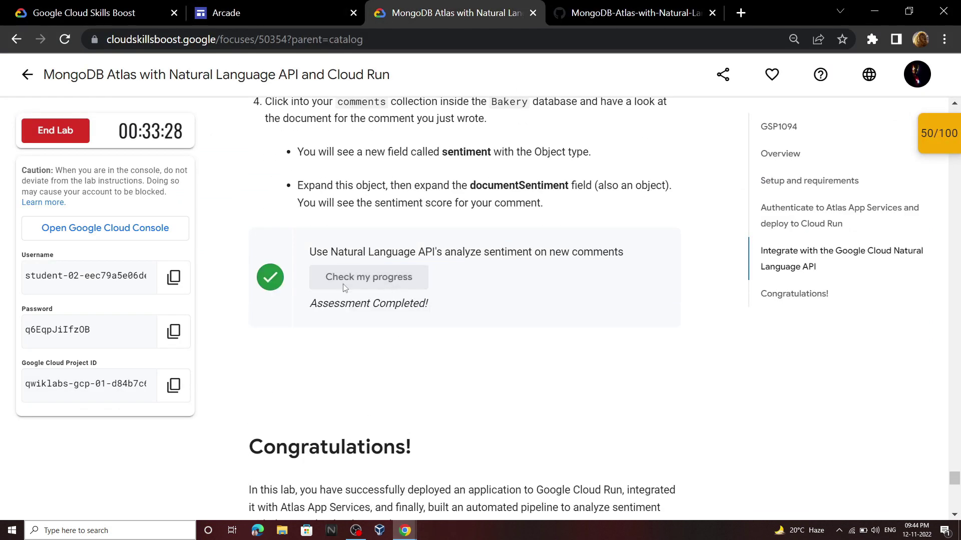
click(925, 145)
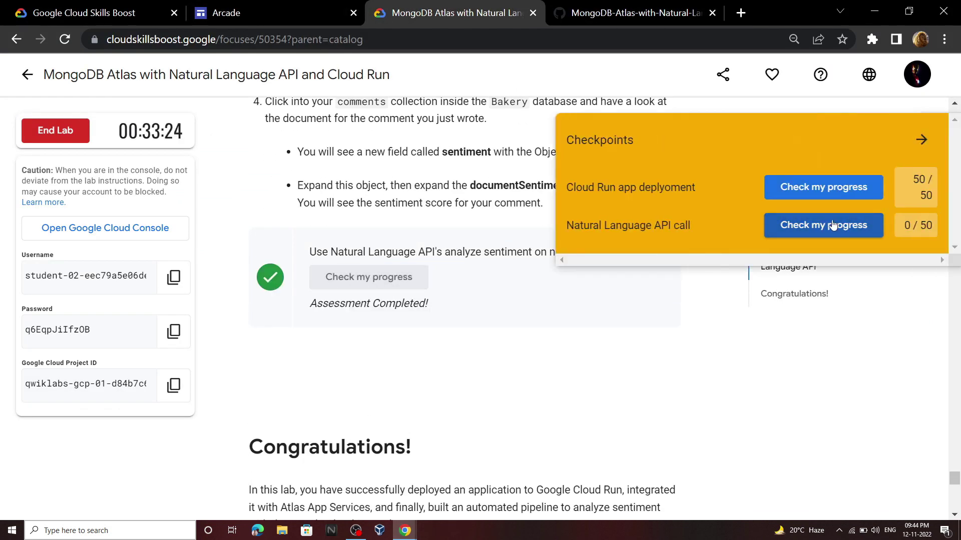
click(832, 225)
End the lab and return to the lab list of the Qwiklabs Trivia November 2022 quest.
click(55, 130)
click(616, 341)
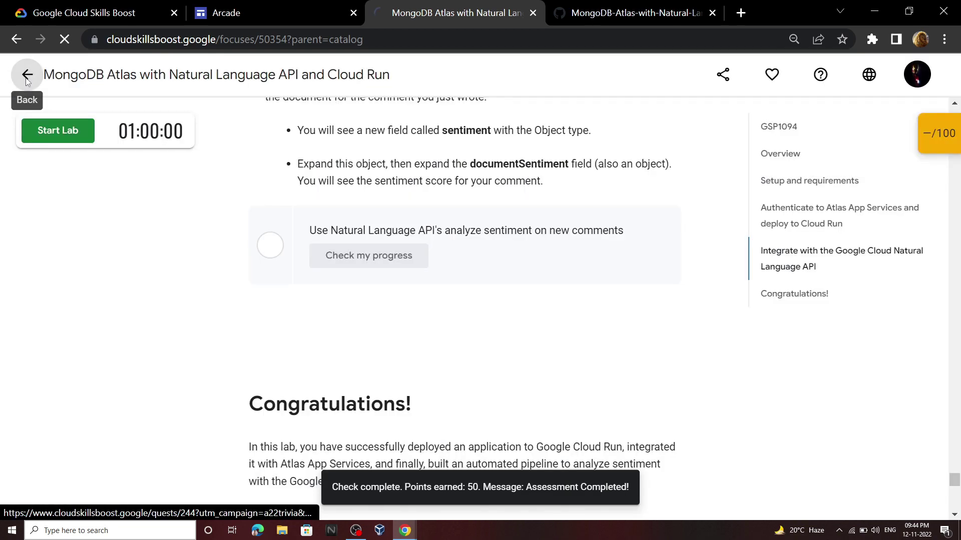
click(27, 75)
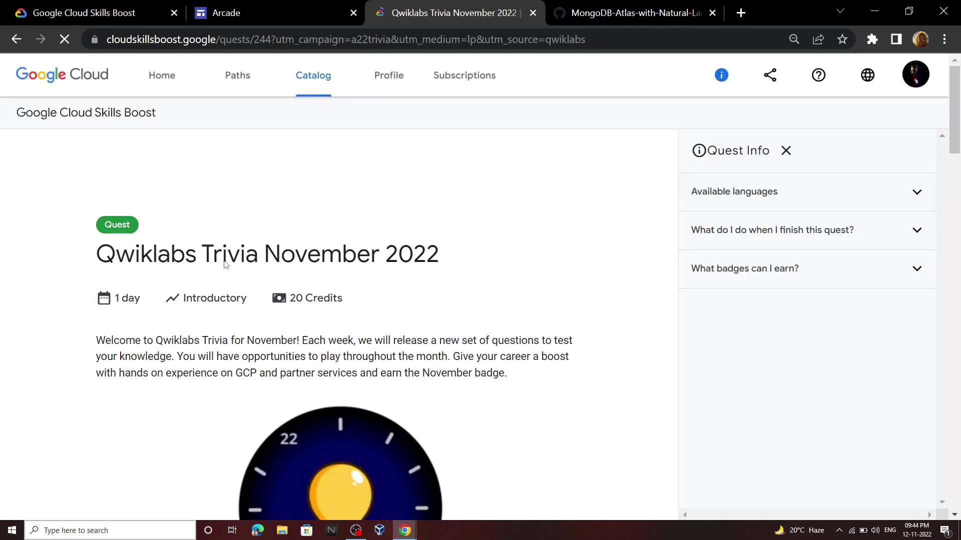
scroll(225, 264, down, 20)
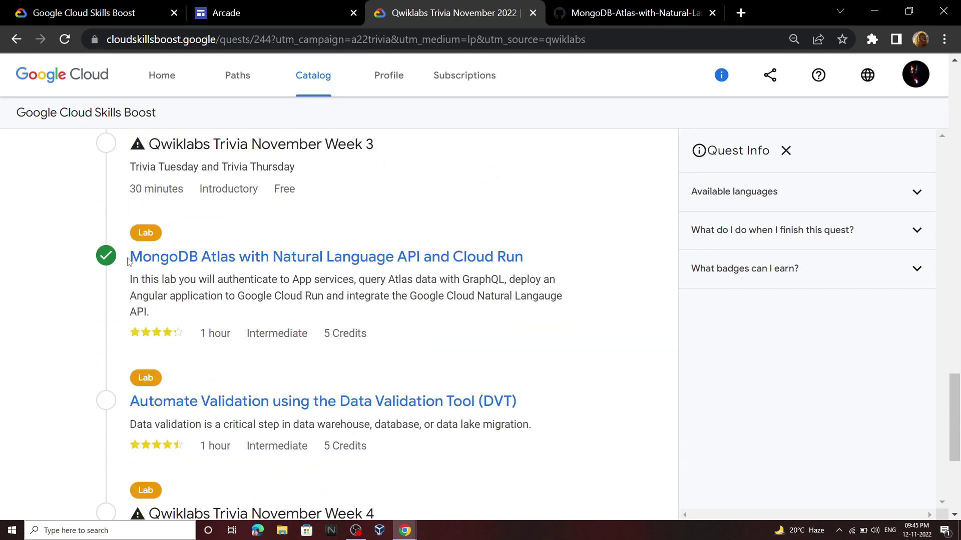